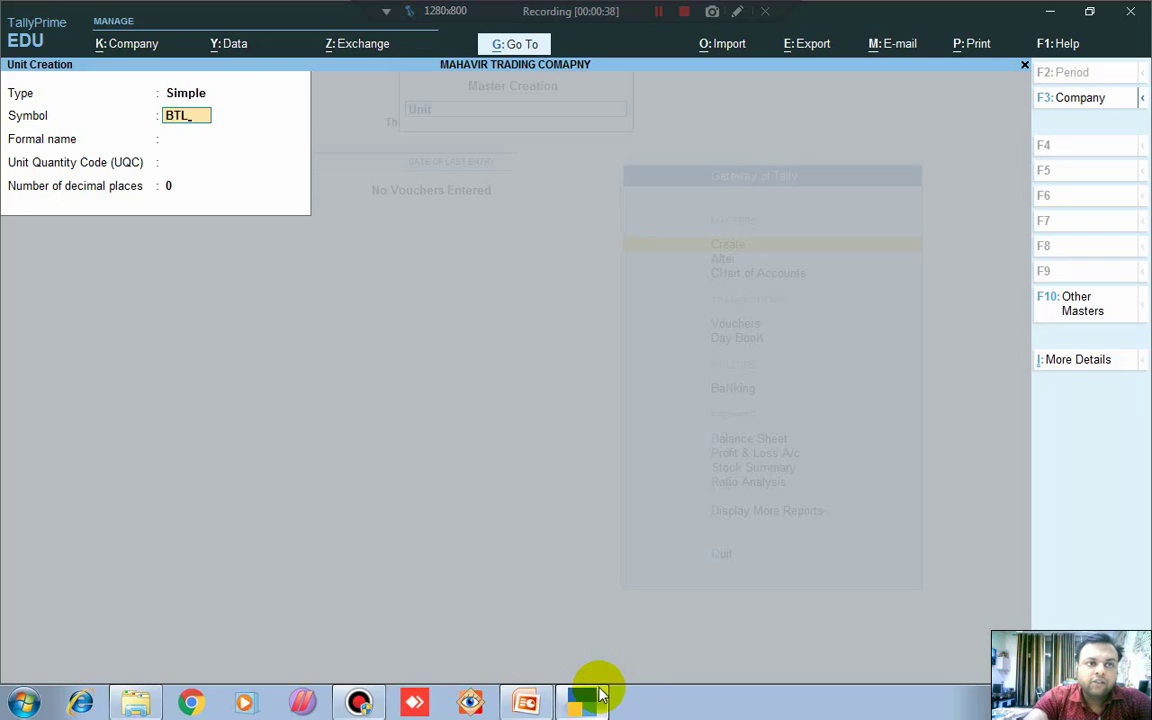
Leave the BTL unit's formal name blank and set its Unit Quantity Code to BTL-BOTTLES
key("Return")
key("Return")
type("B")
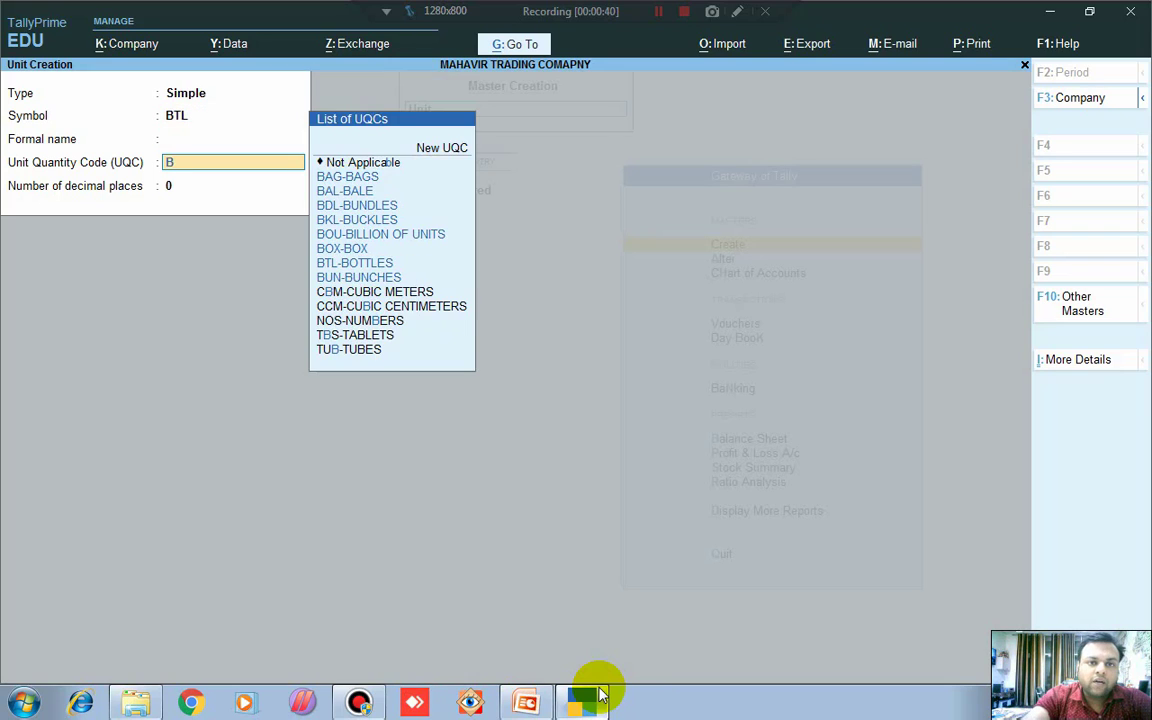
key("Down")
key("Down")
key("Down")
key("Down")
key("Down")
key("Down")
key("Down")
key("Return")
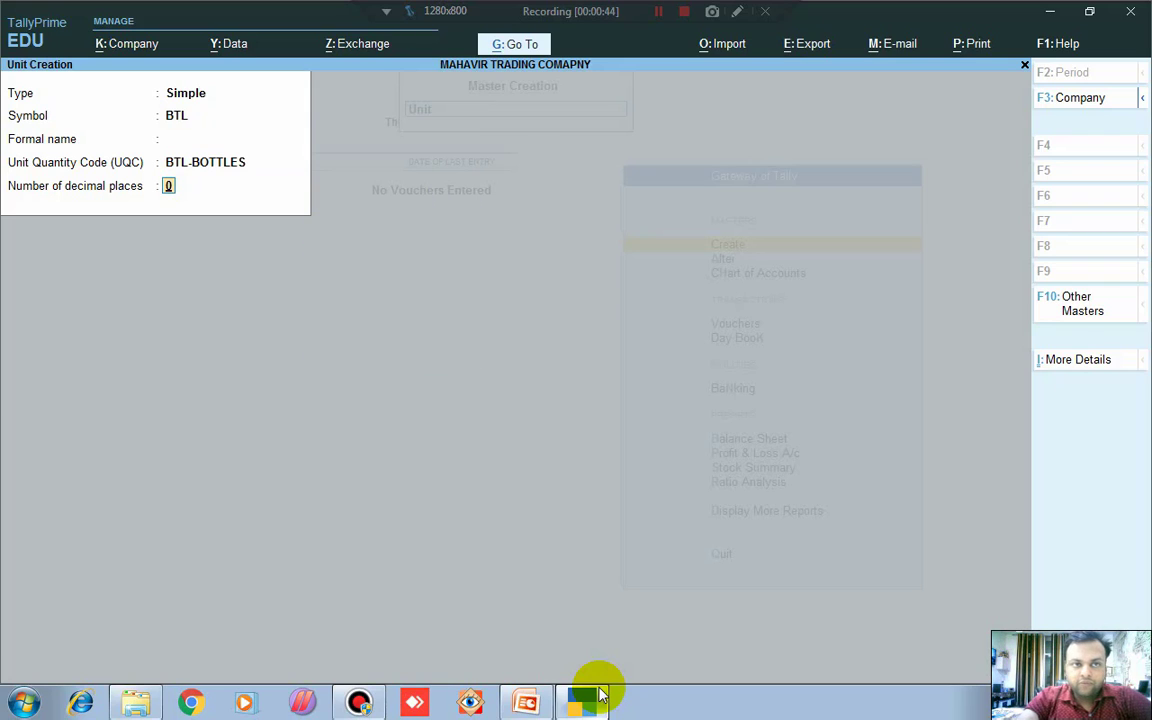
Save the BTL unit with 0 decimal places and leave unit creation
key("Return")
key("Return")
key("Escape")
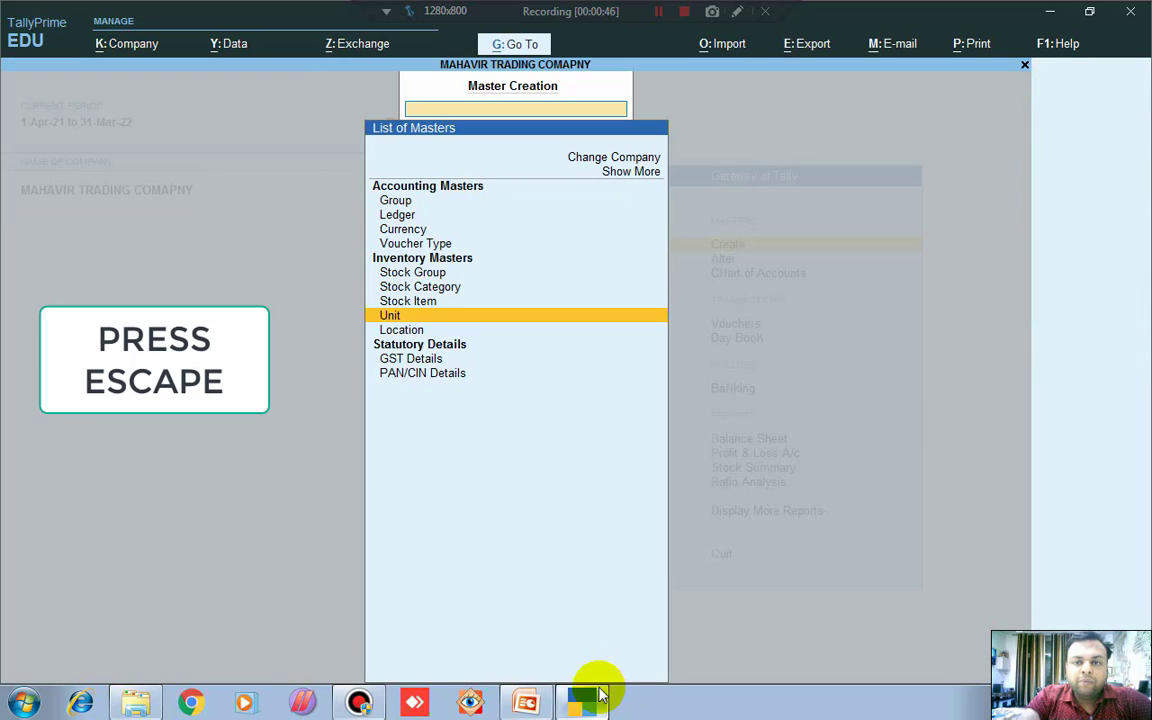
Start a stock item named REAL JUICE under Primary, with no alias, description or category
key("Up")
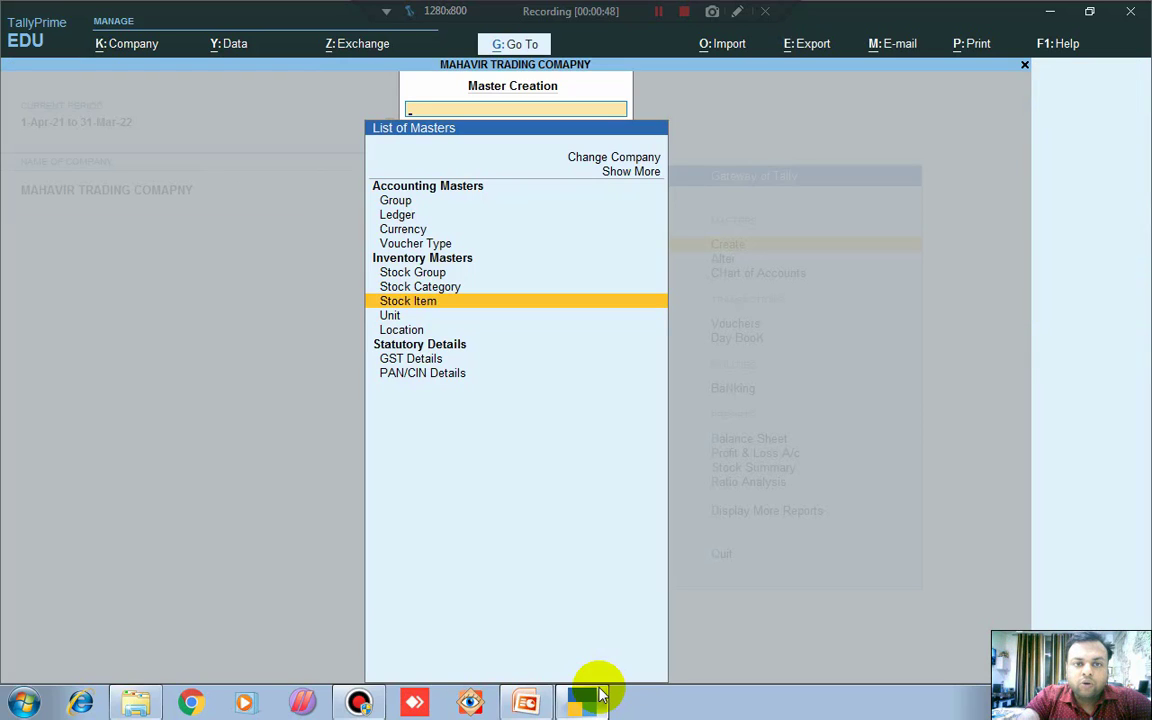
key("Return")
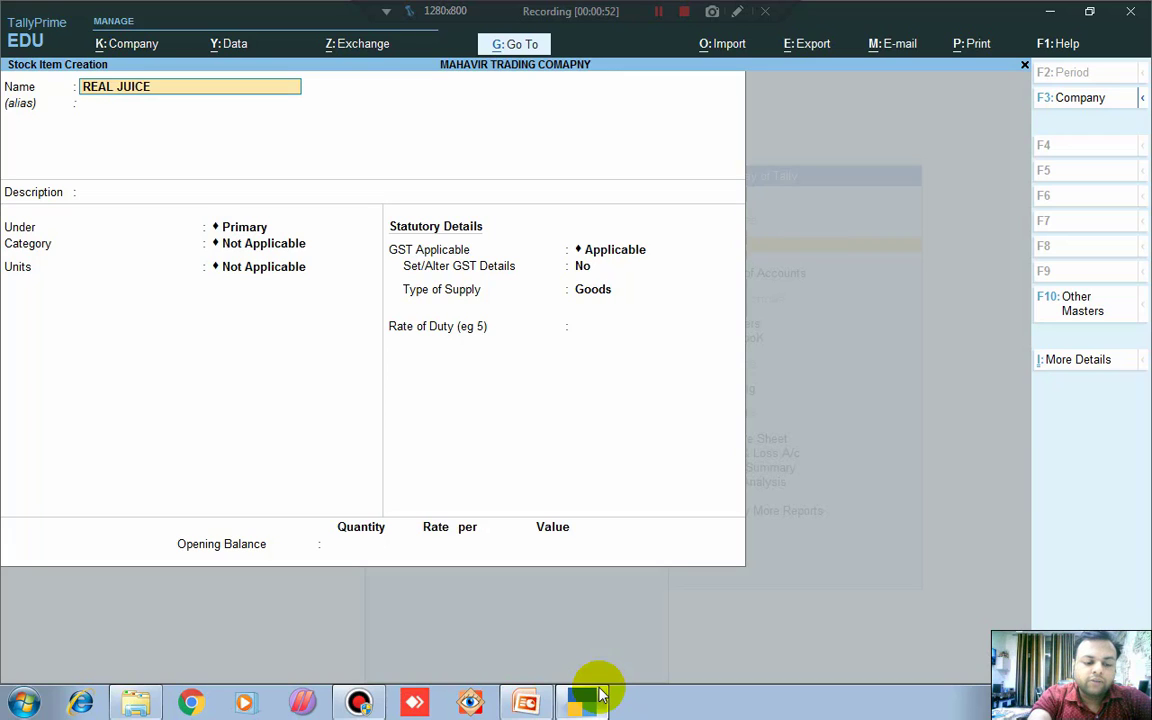
key("Return")
key("Return")
key("Return")
key("Return")
key("Return")
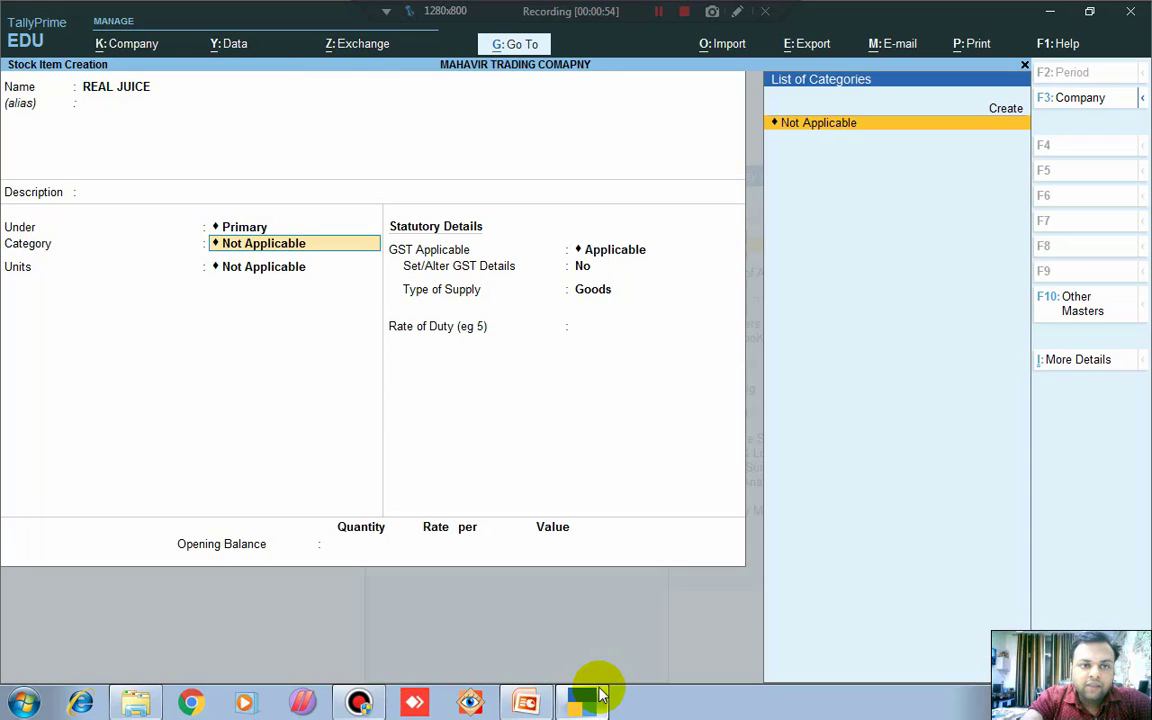
Set REAL JUICE's units to BTL and enable Set/Alter GST Details, checking the GST option in the item configuration
key("Down")
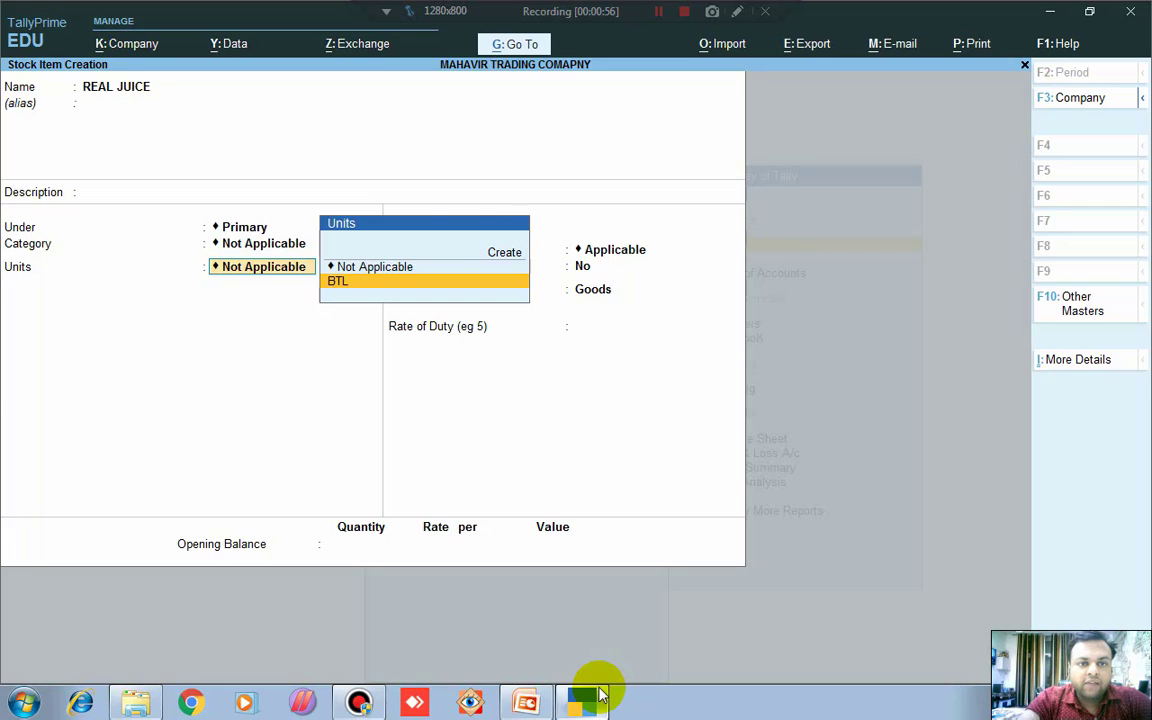
key("Return")
key("Return")
key("Return")
key("Return")
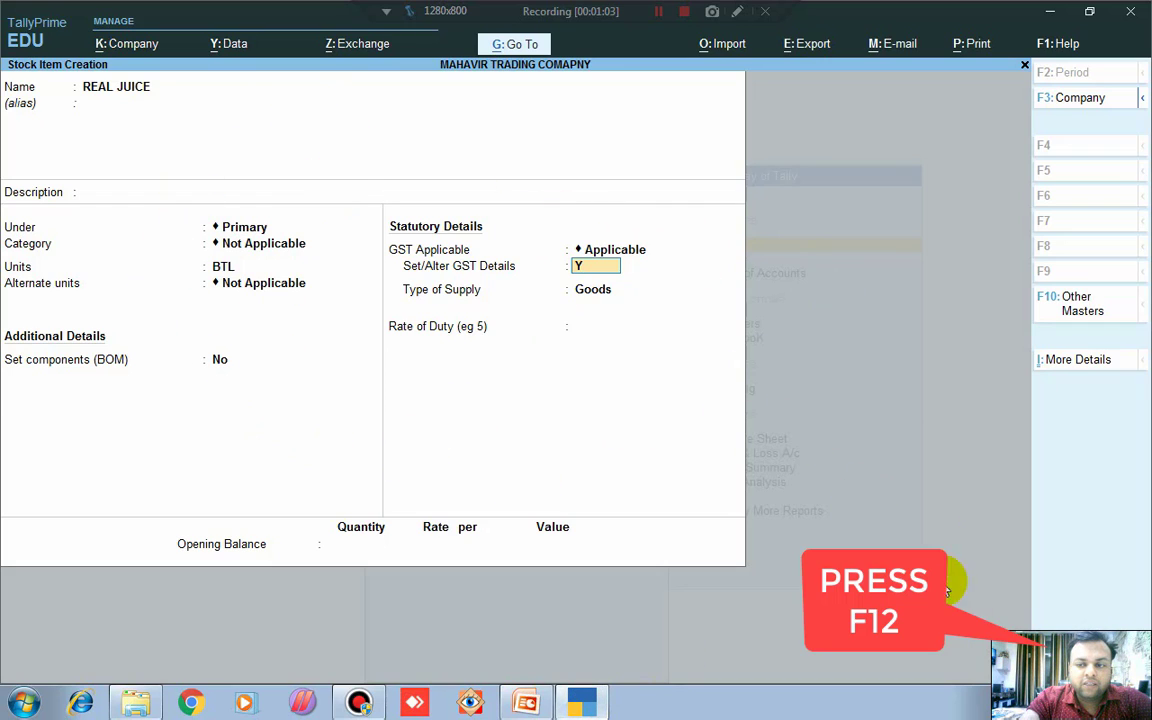
key("F12")
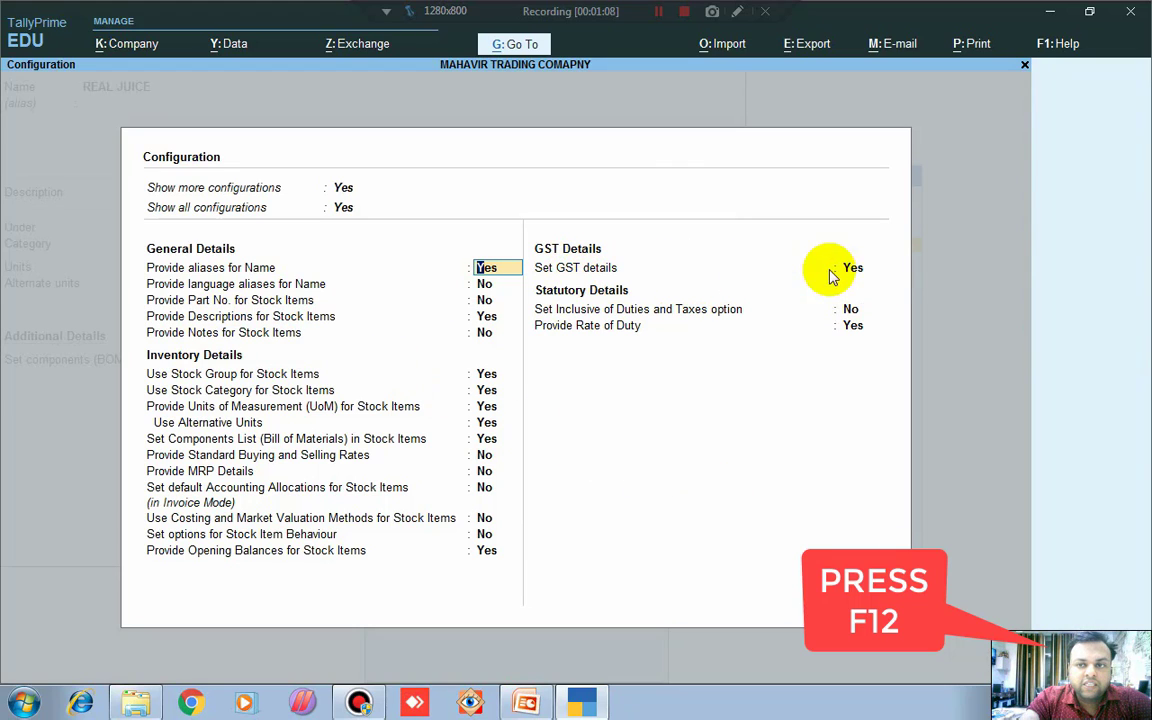
key("Escape")
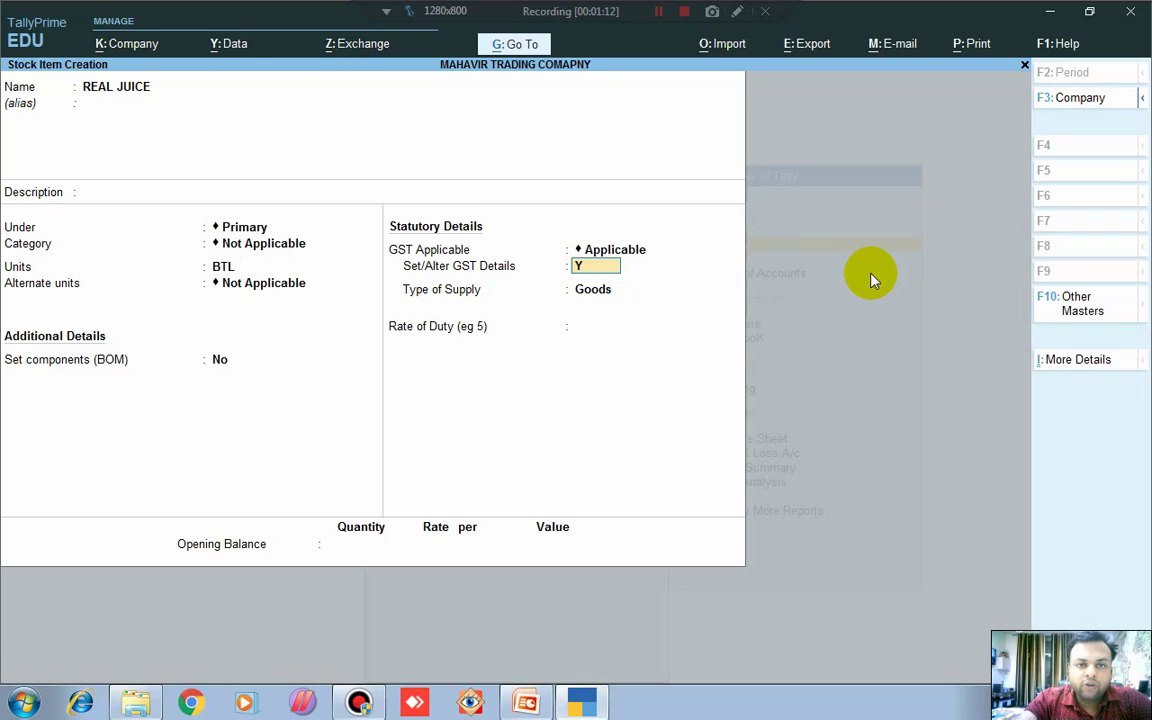
In REAL JUICE's GST details, enter HSN/SAC 1234 and set taxability to Taxable, without reverse charge or input credit ineligibility
key("Return")
key("Return")
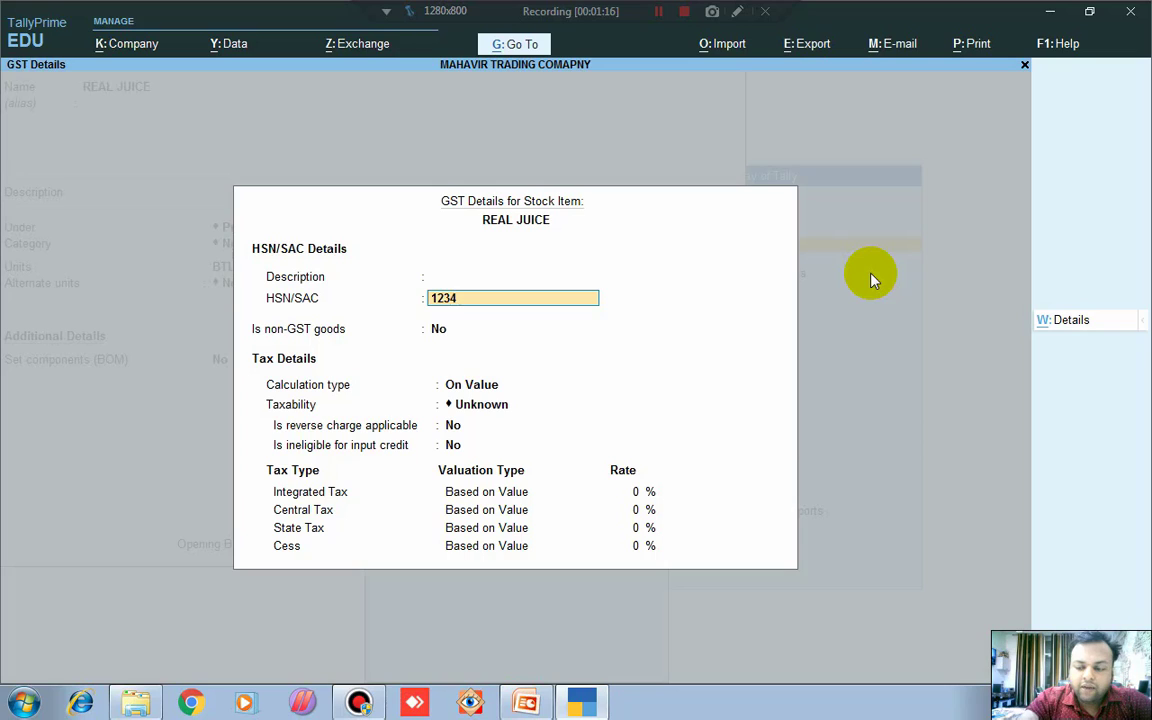
type("1234")
key("Return")
key("Return")
key("Down")
key("Down")
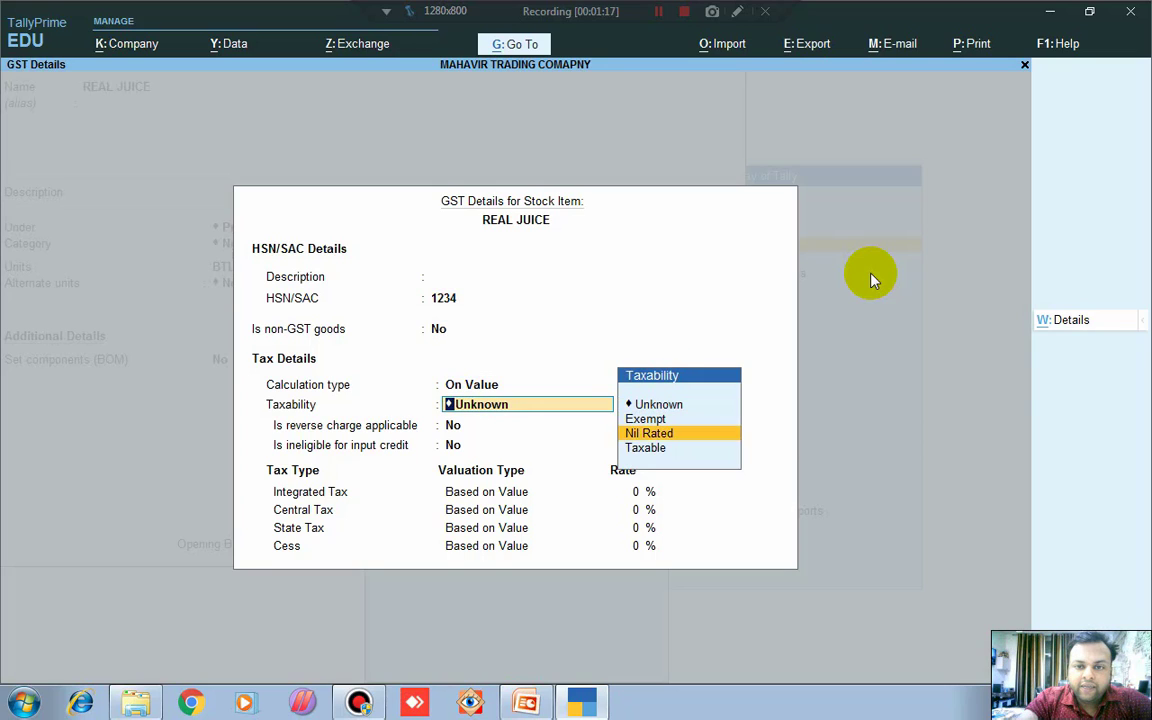
key("Down")
key("Return")
key("Return")
key("Return")
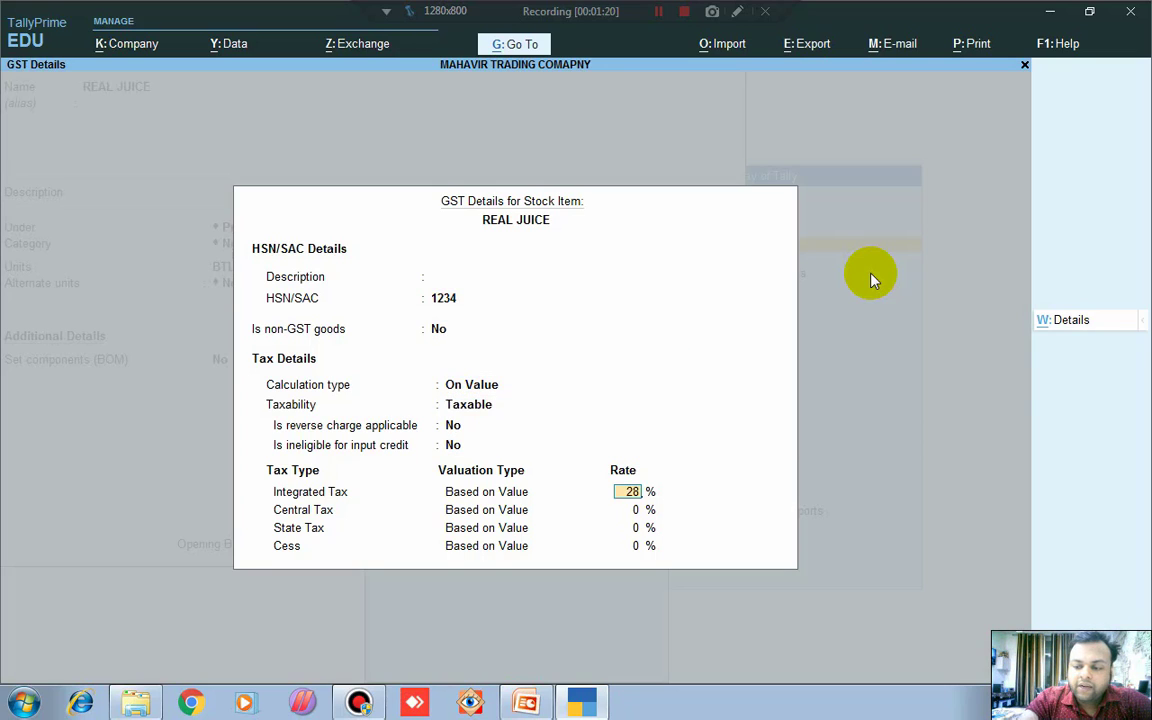
Set the integrated tax rate to 28%, check the GST configuration options, and accept REAL JUICE's GST details
type("28")
key("Return")
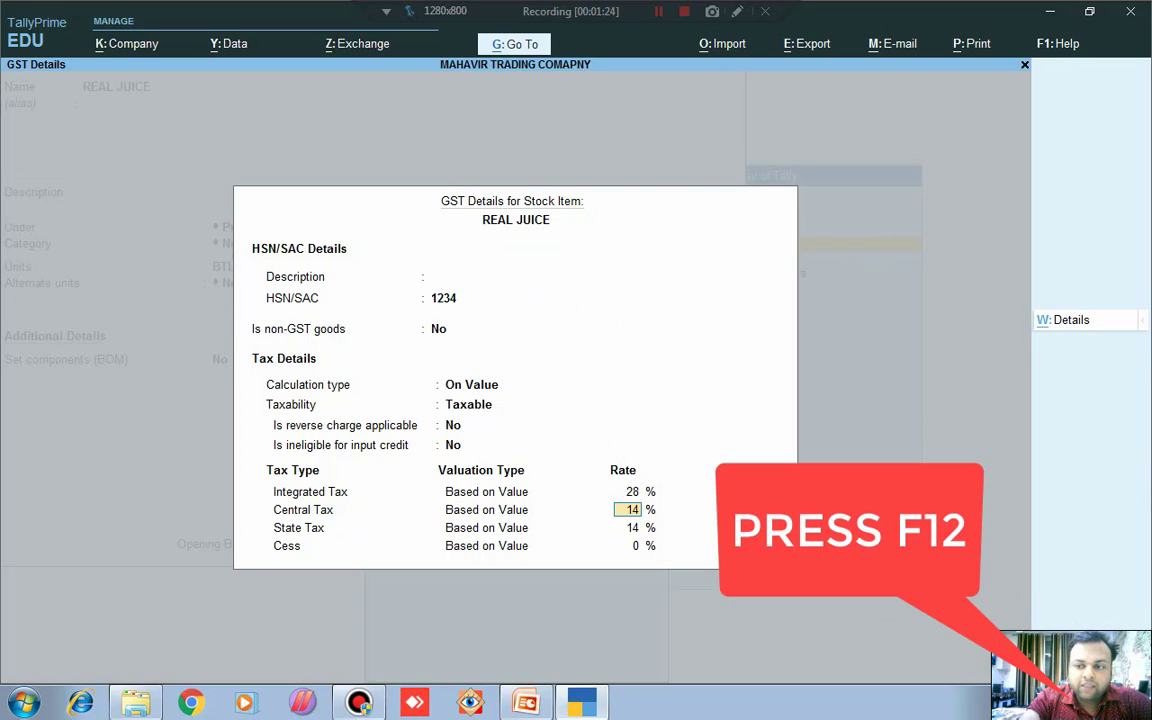
key("F12")
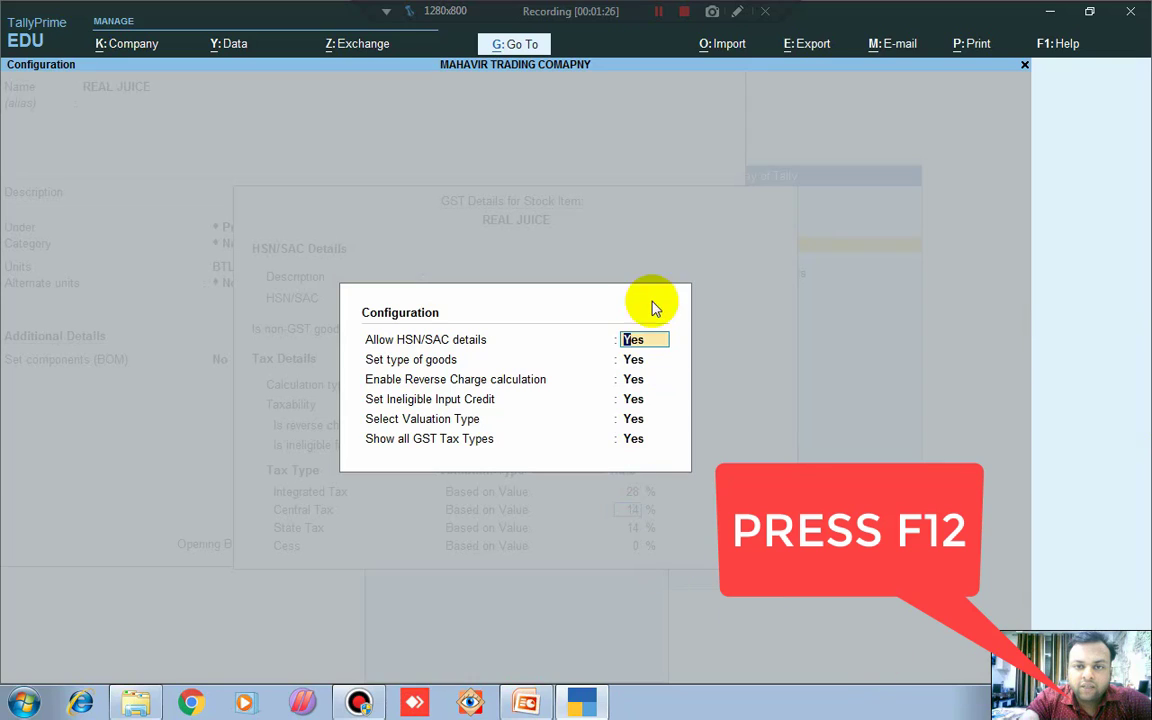
key("ctrl+a")
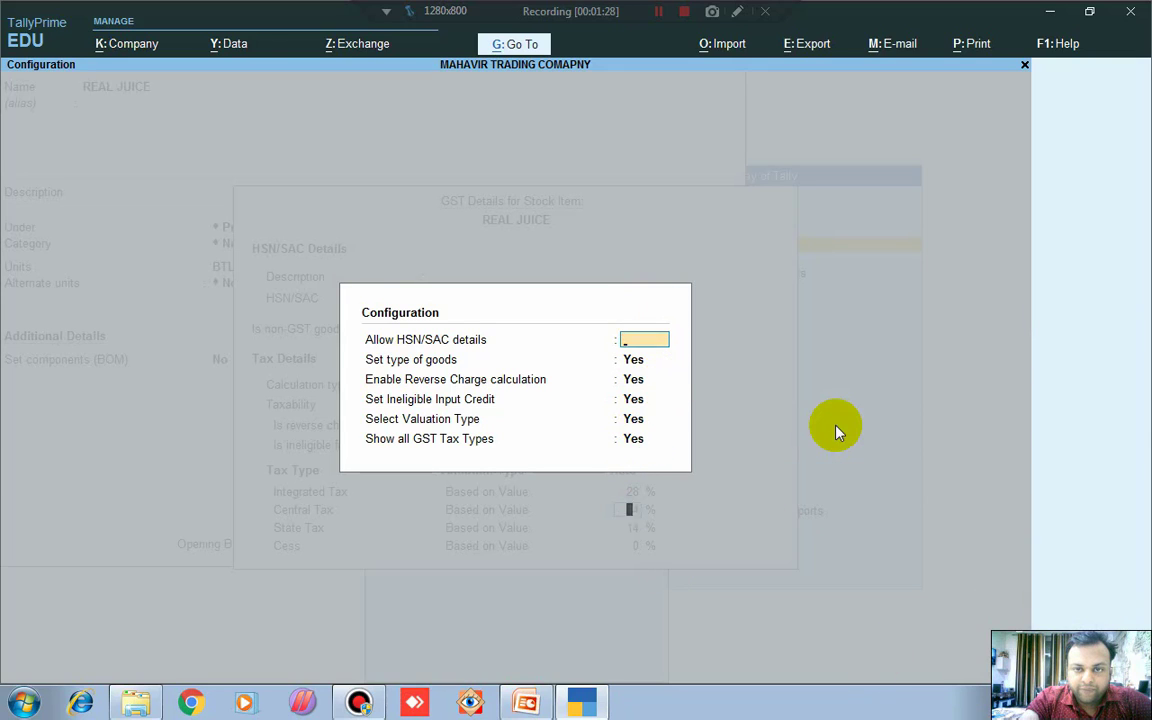
key("ctrl+a")
Keep the supply type as Goods and save the REAL JUICE stock item without an opening balance
key("Return")
key("Return")
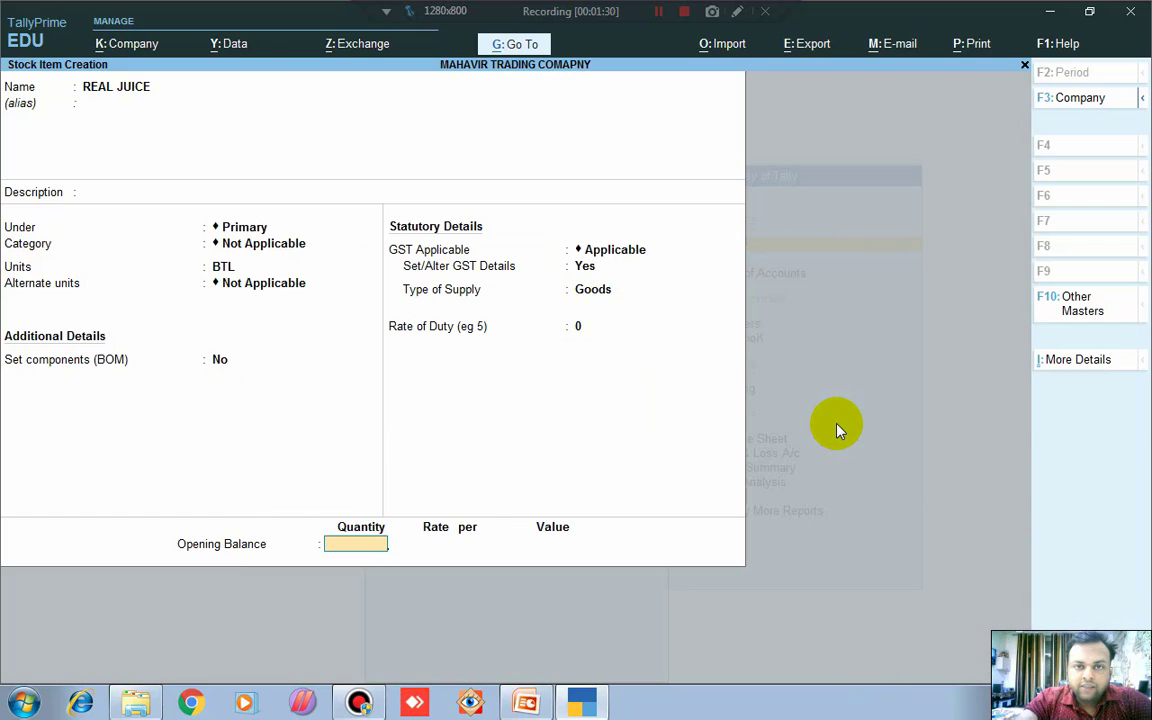
key("Return")
key("Return")
Start a stock item named DABUR HONEY under Primary, measured in BTL, with no alternate units or components
type("DABUR")
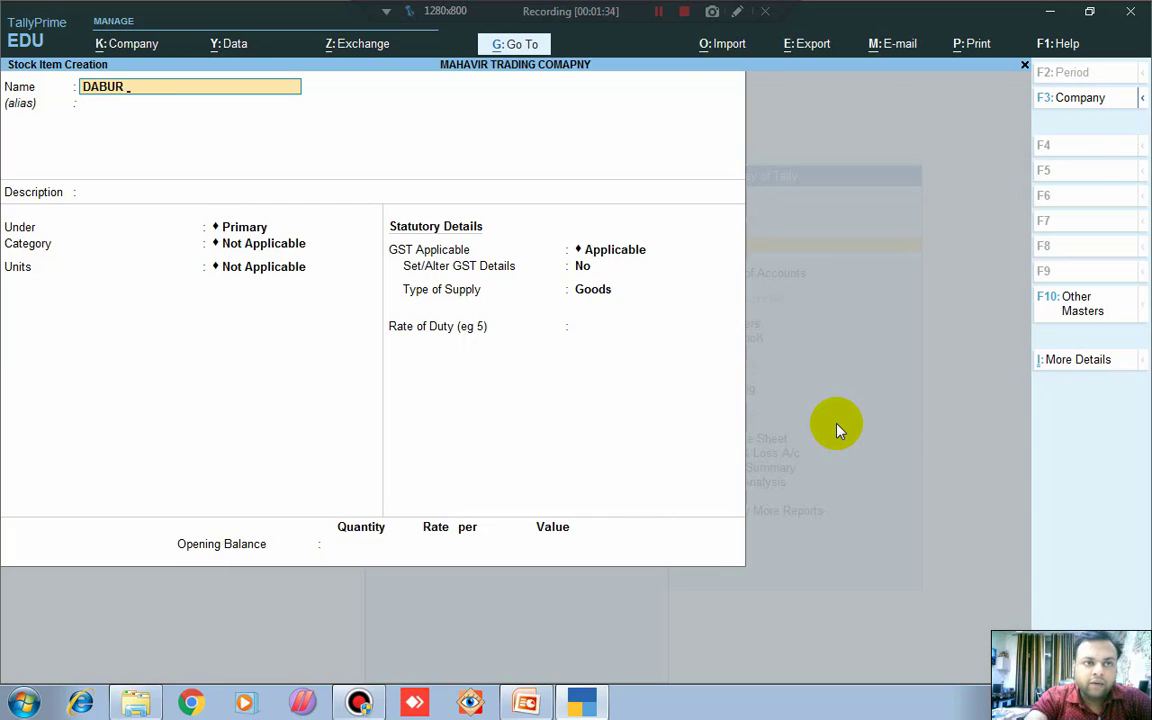
type(" HONEY")
key("Return")
key("Return")
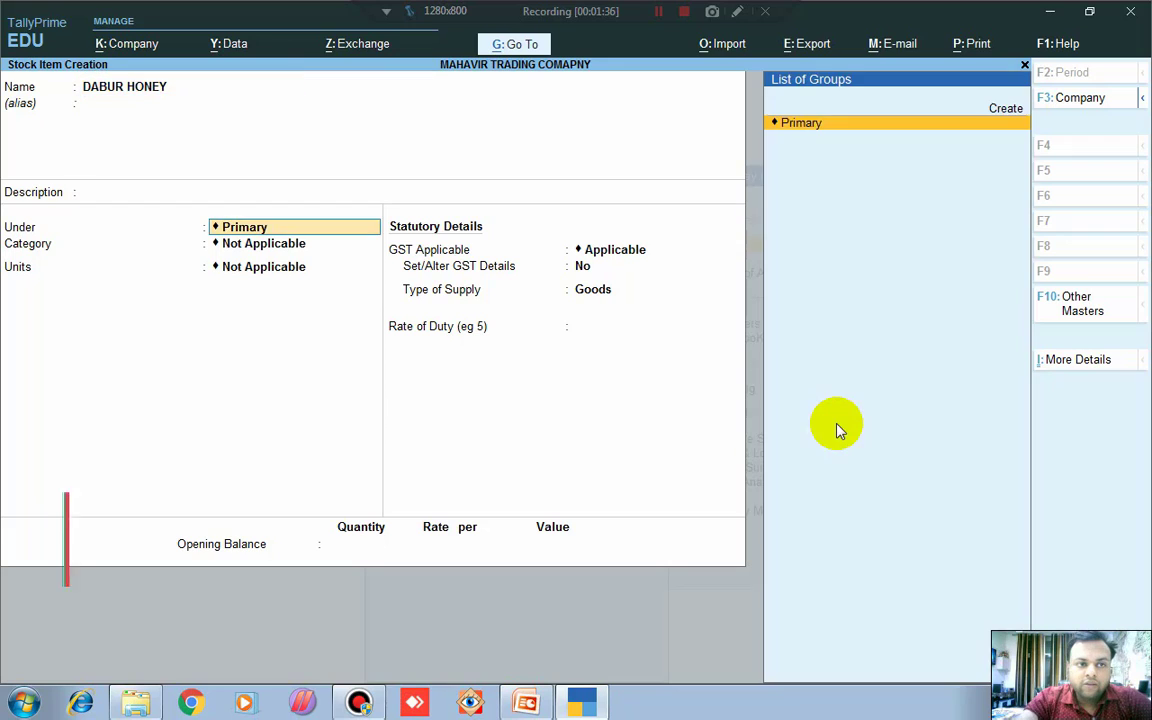
key("Return")
key("Return")
key("Return")
key("Return")
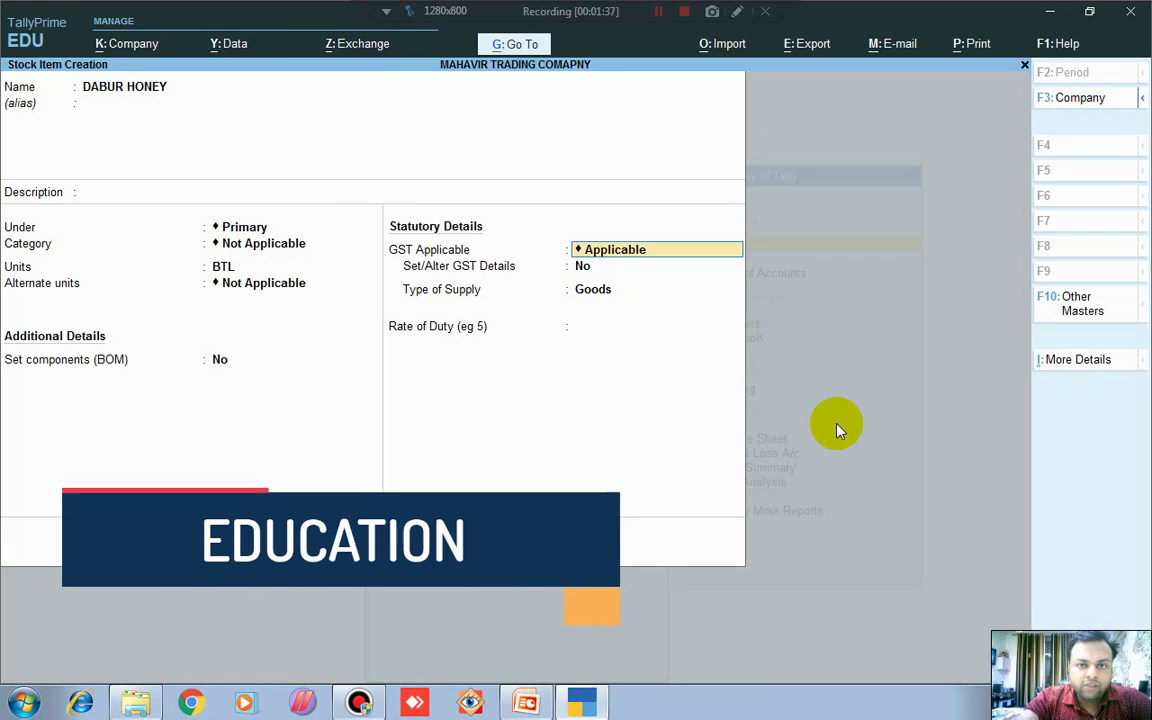
Enable GST details for DABUR HONEY and enter HSN/SAC code 1234
key("Return")
type("y")
key("Return")
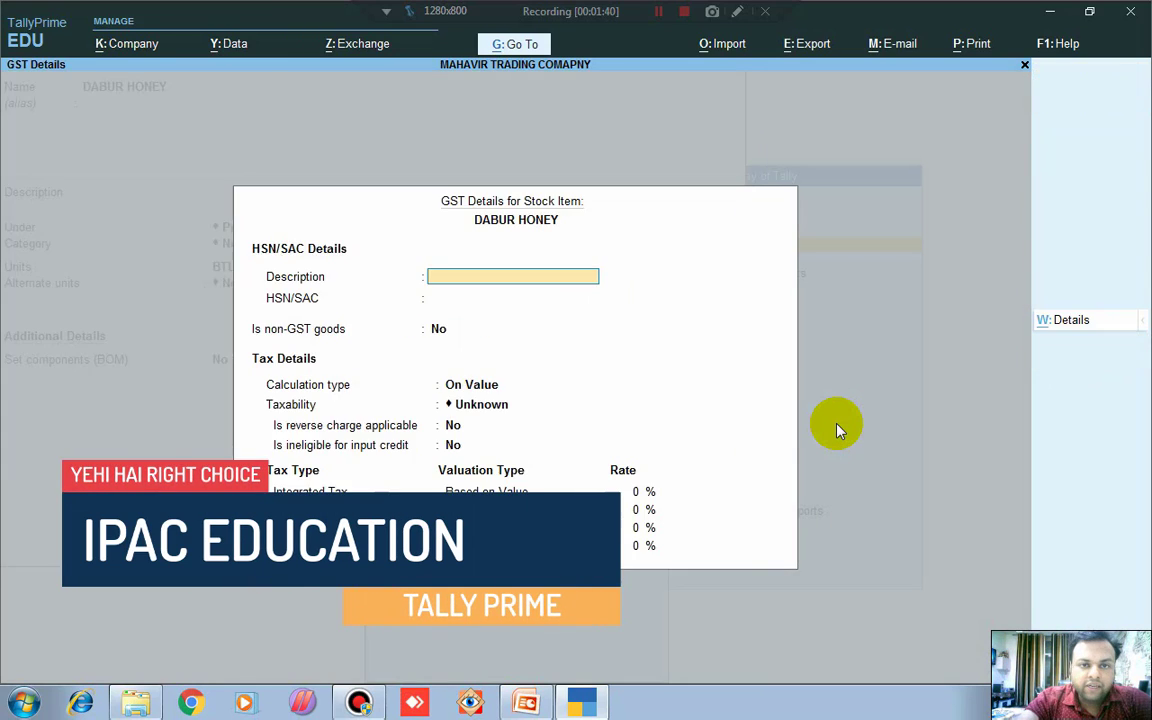
key("Return")
key("Return")
key("BackSpace")
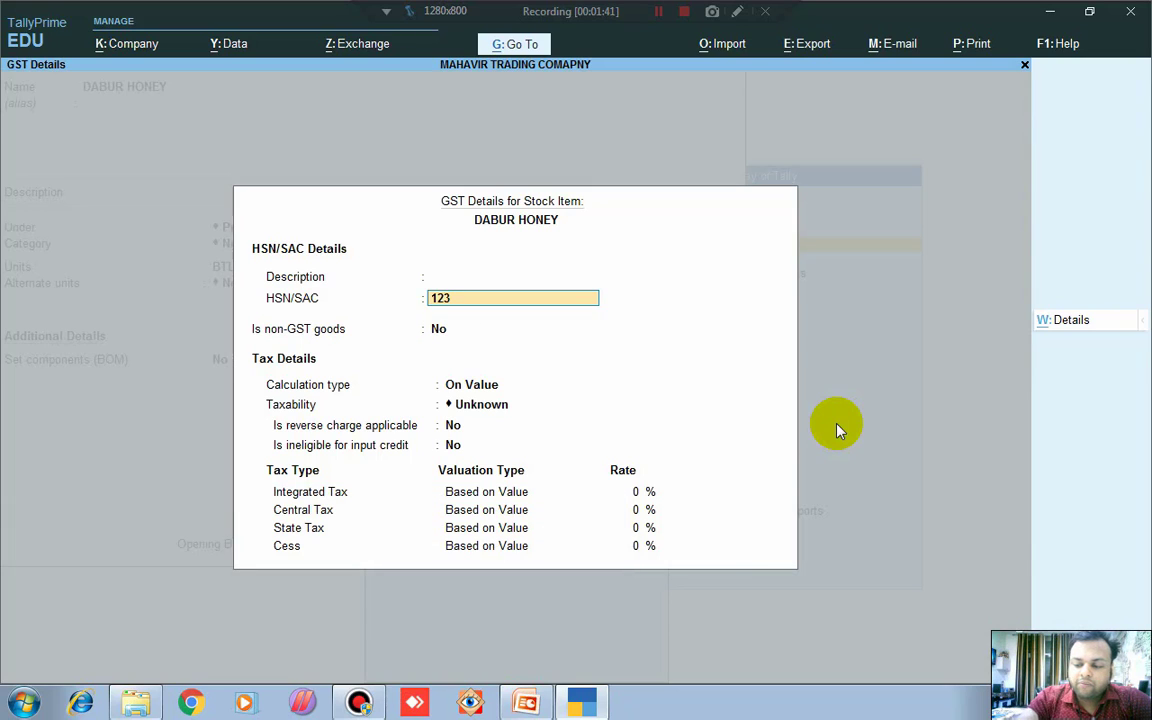
type("1234")
key("Return")
Keep DABUR HONEY's calculation type as On Value and set its taxability to Taxable
key("Return")
key("Return")
key("Down")
key("Down")
key("Down")
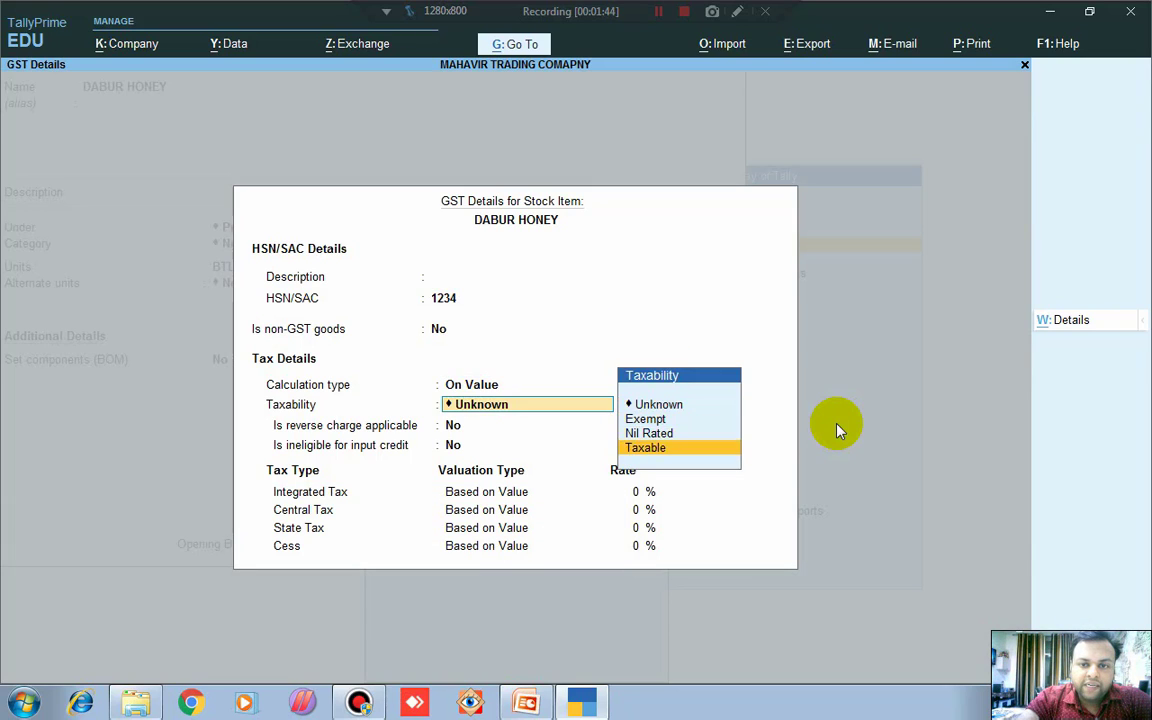
key("Return")
Complete DABUR HONEY's GST details, save the item without an opening balance, and leave stock item creation
key("Return")
key("Return")
key("Return")
key("Return")
key("Return")
key("Return")
key("Return")
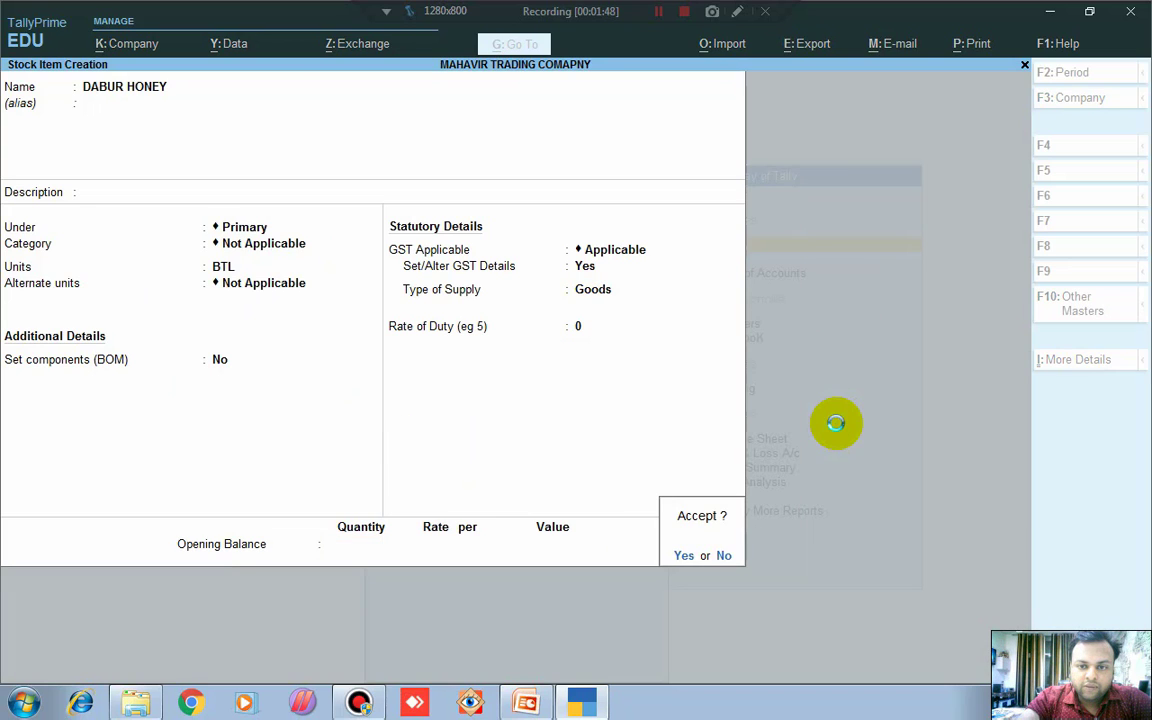
key("Return")
key("Escape")
key("Return")
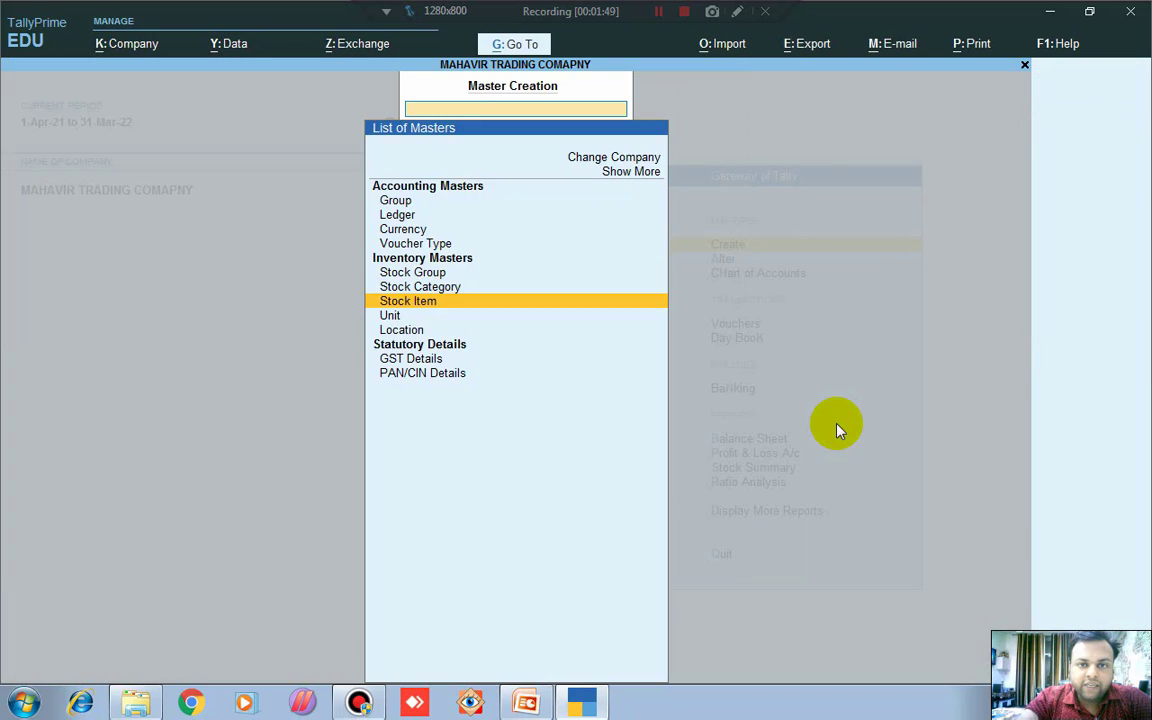
Open a new purchase voucher in Item Invoice mode
key("Escape")
key("Down")
key("Down")
key("Down")
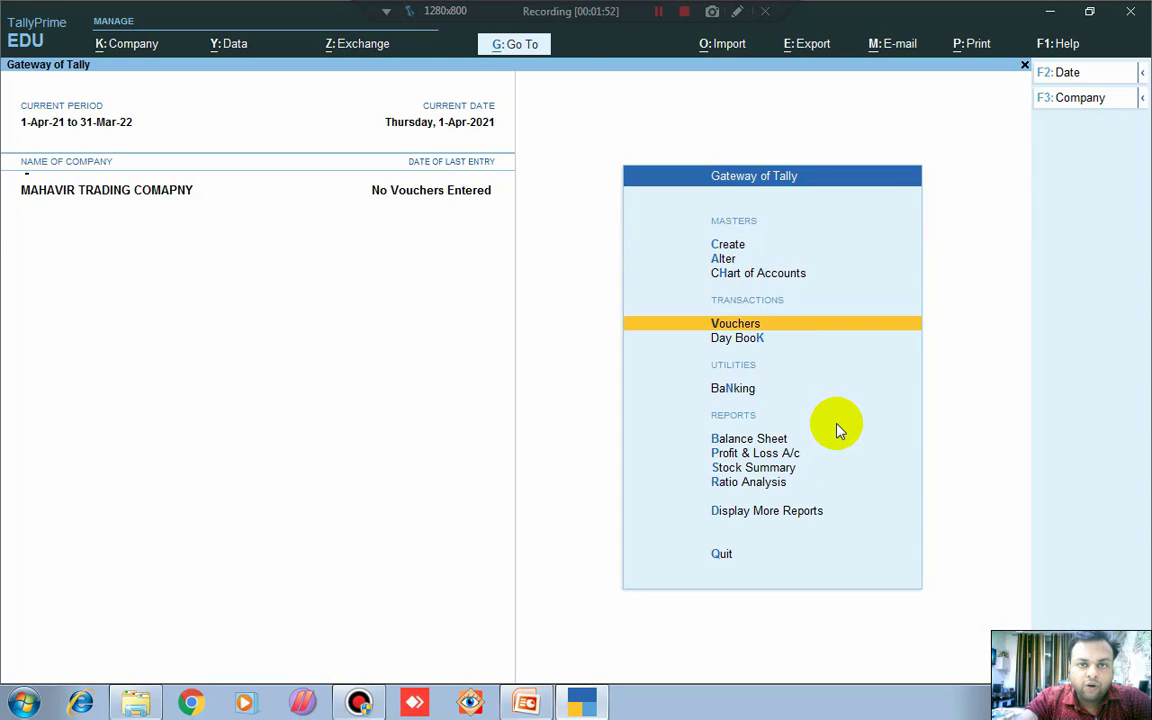
key("Return")
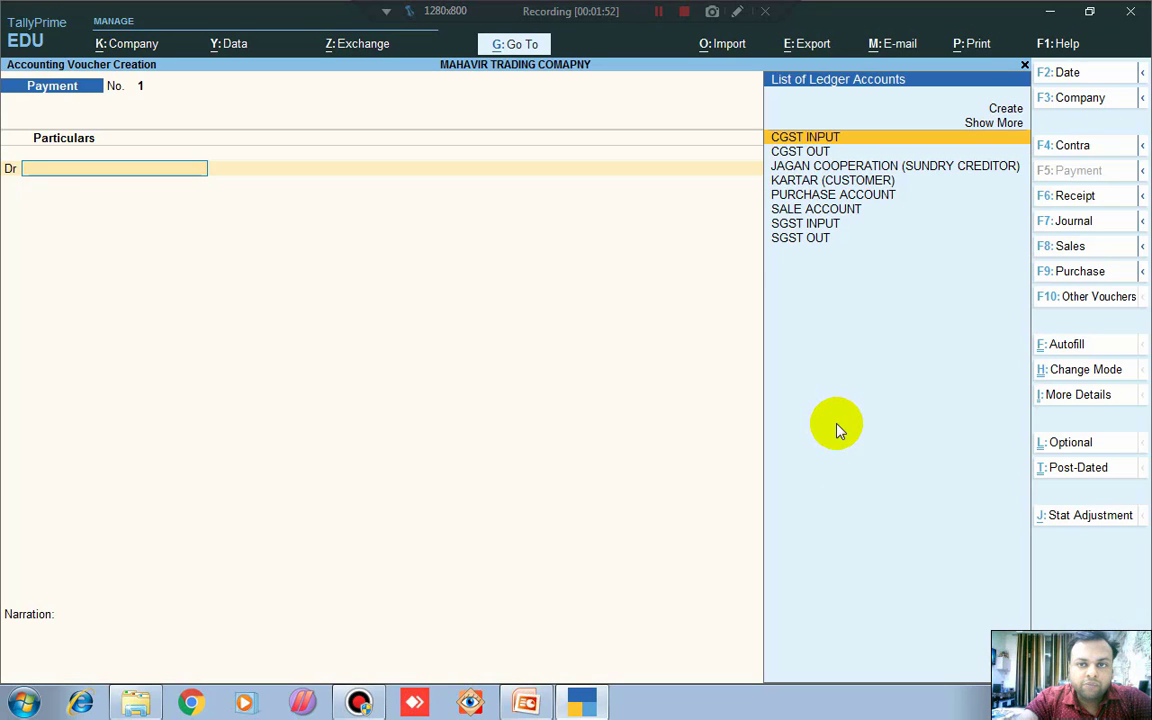
left_click(1048, 272)
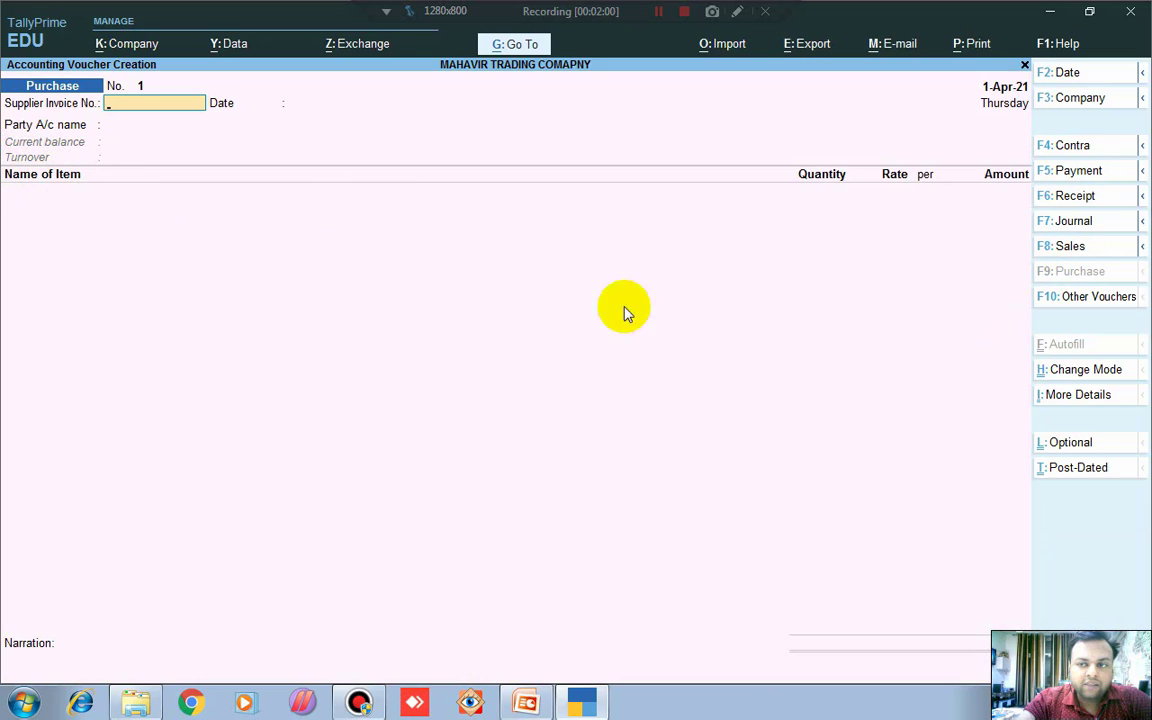
left_click(1097, 377)
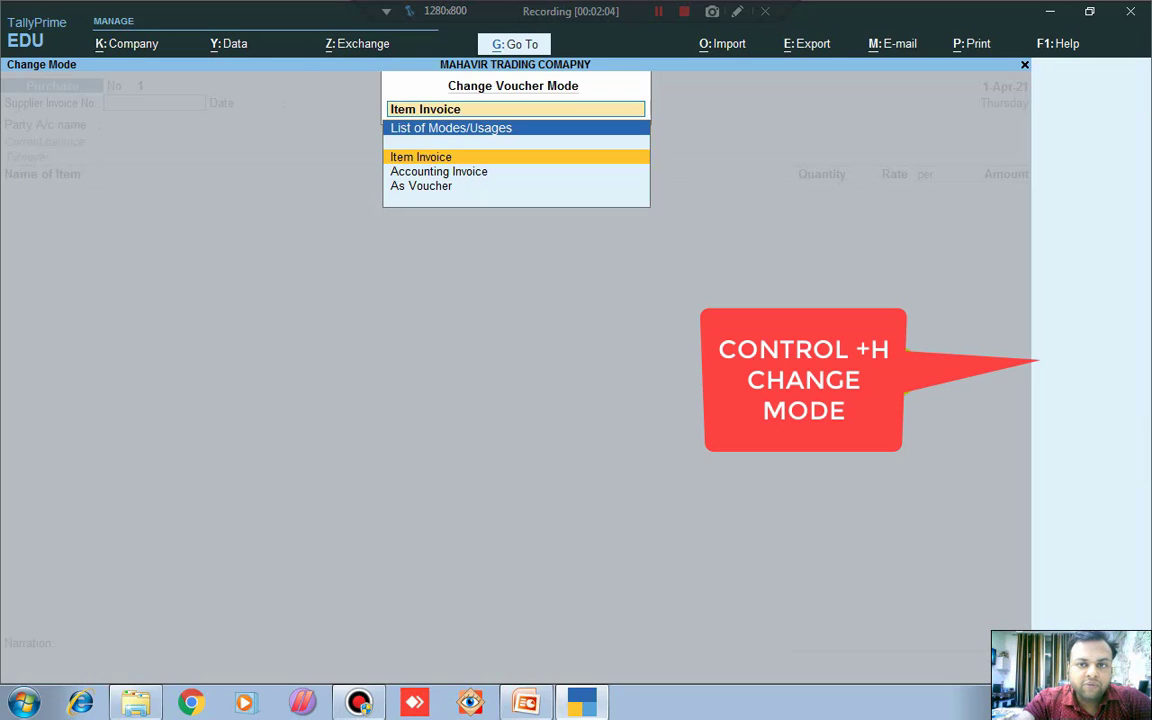
left_click(434, 171)
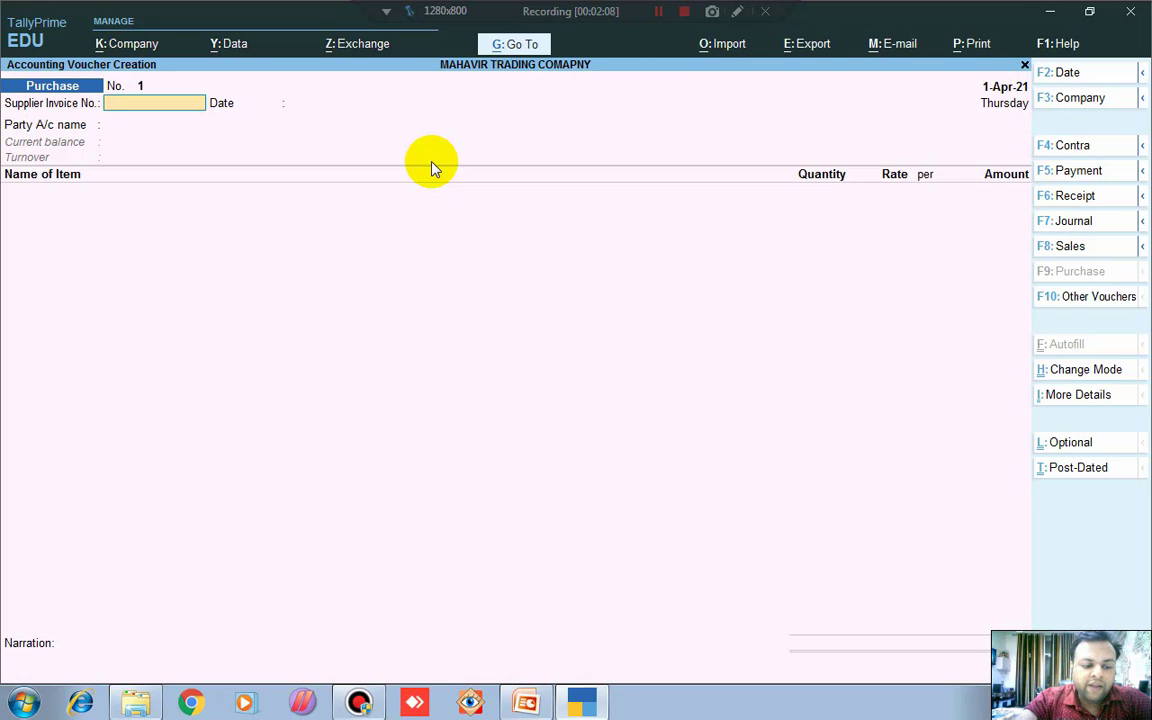
Enter supplier invoice number 1 dated 1-Apr-21 and choose JAGAN COOPERATION (SUNDRY CREDITOR) as the party account
key("Return")
key("Return")
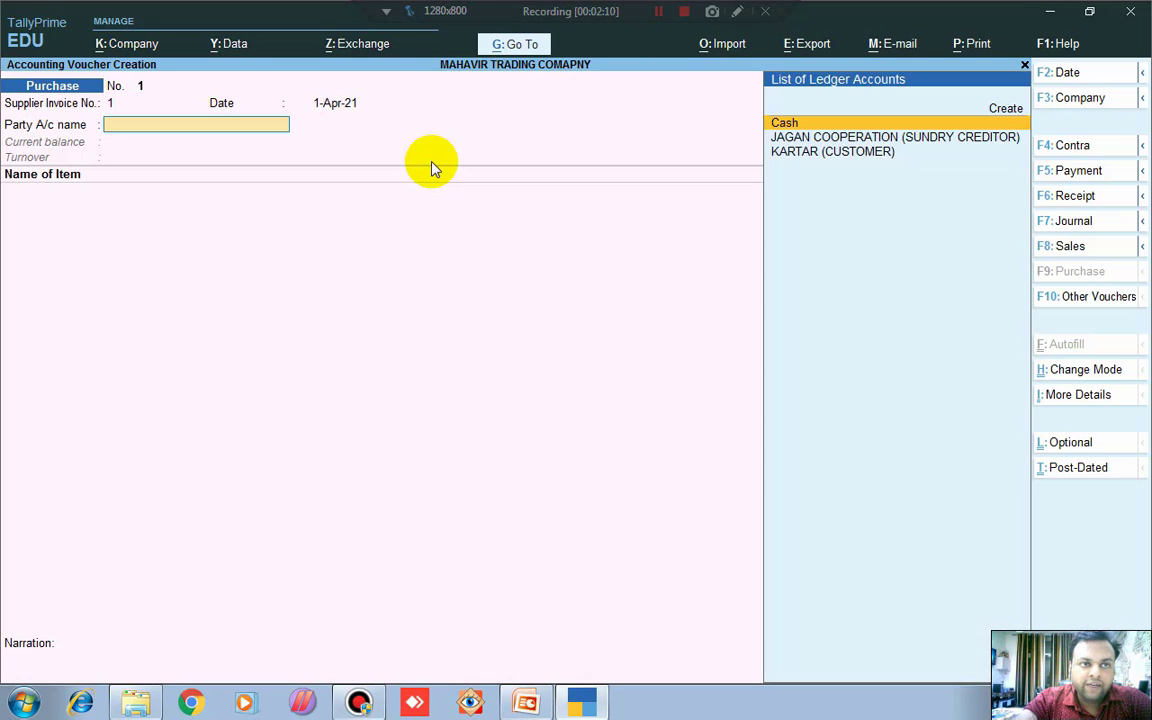
key("Down")
key("Return")
Leave the receipt details blank and accept the supplier's existing party details
key("Return")
key("Return")
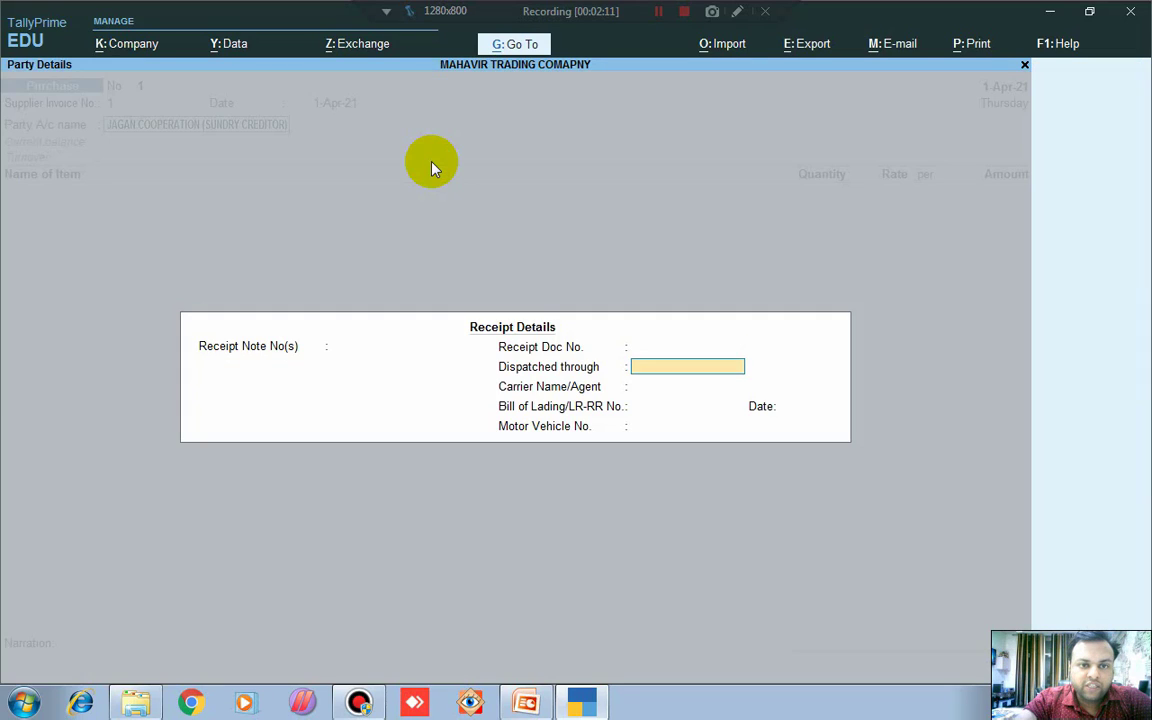
key("Return")
key("Return")
key("Return")
key("Return")
key("Return")
key("Return")
key("Return")
key("Return")
key("Return")
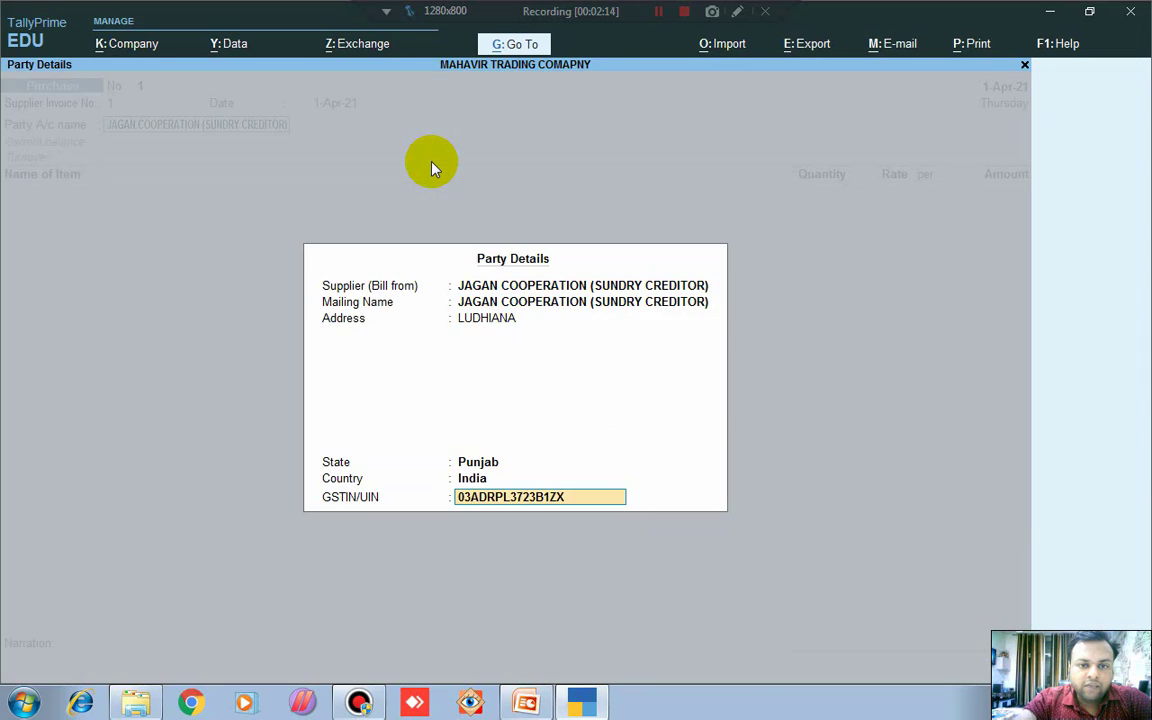
Add DABUR HONEY to the purchase voucher with a quantity of 1 BTL at a rate of 200
type("D")
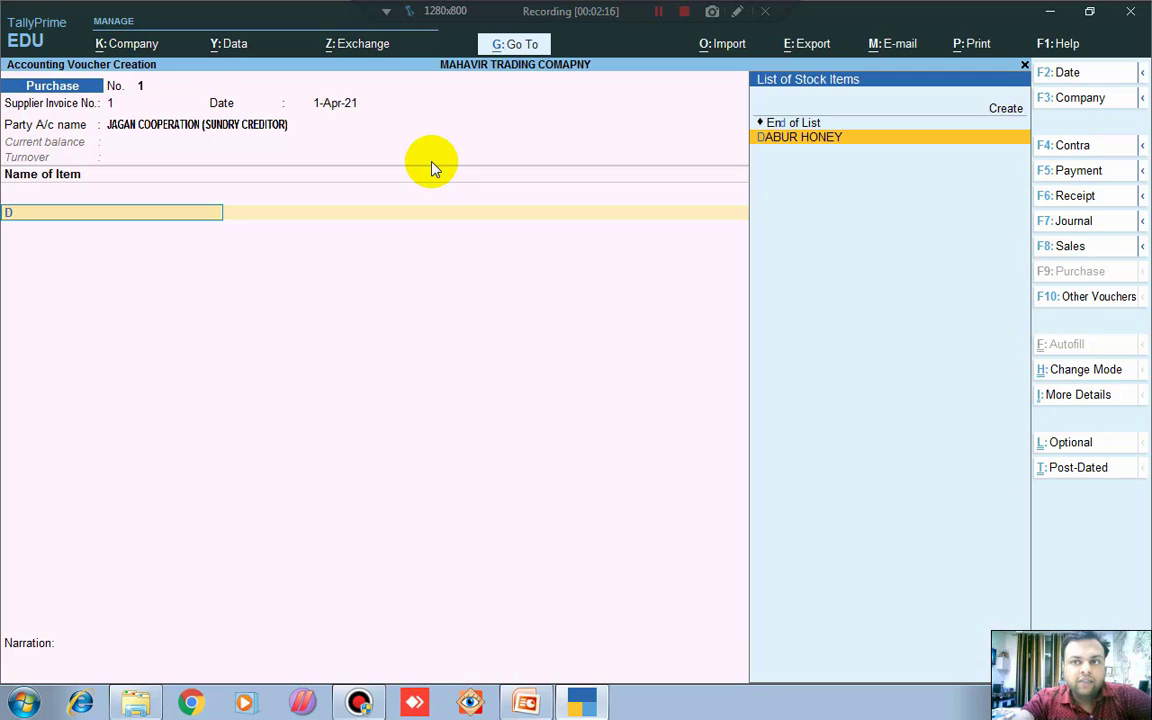
key("Return")
key("Return")
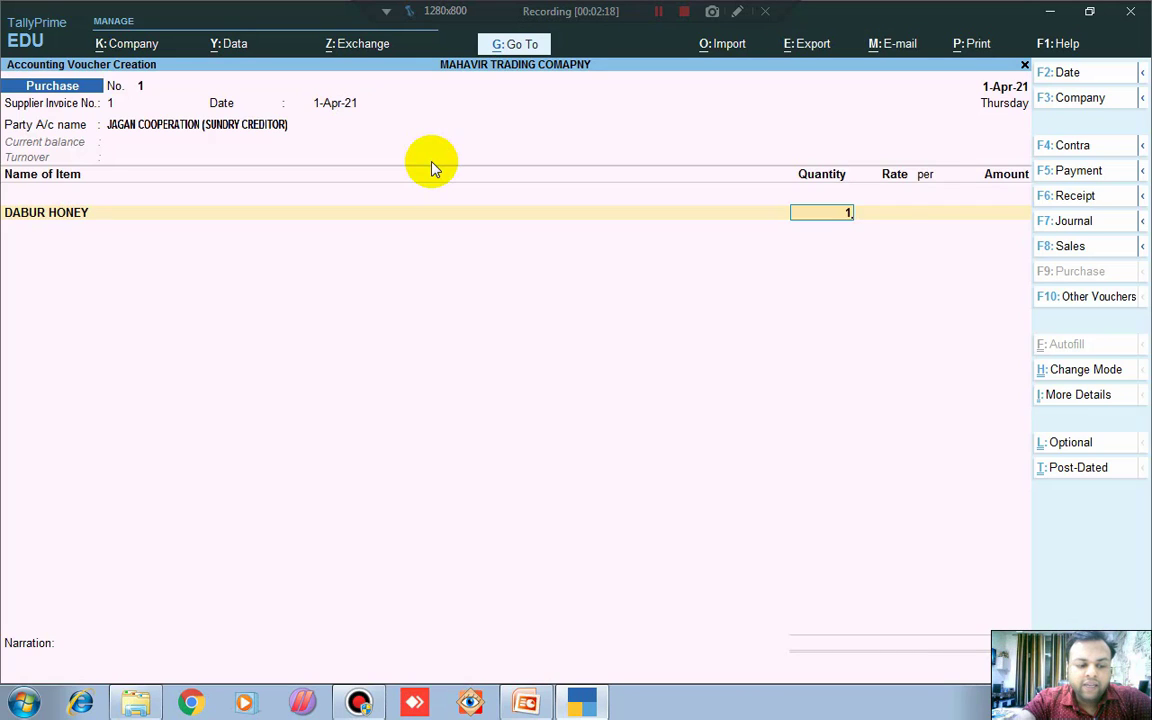
key("Return")
type("200")
key("Return")
key("Return")
key("Return")
key("Return")
key("Return")
key("Return")
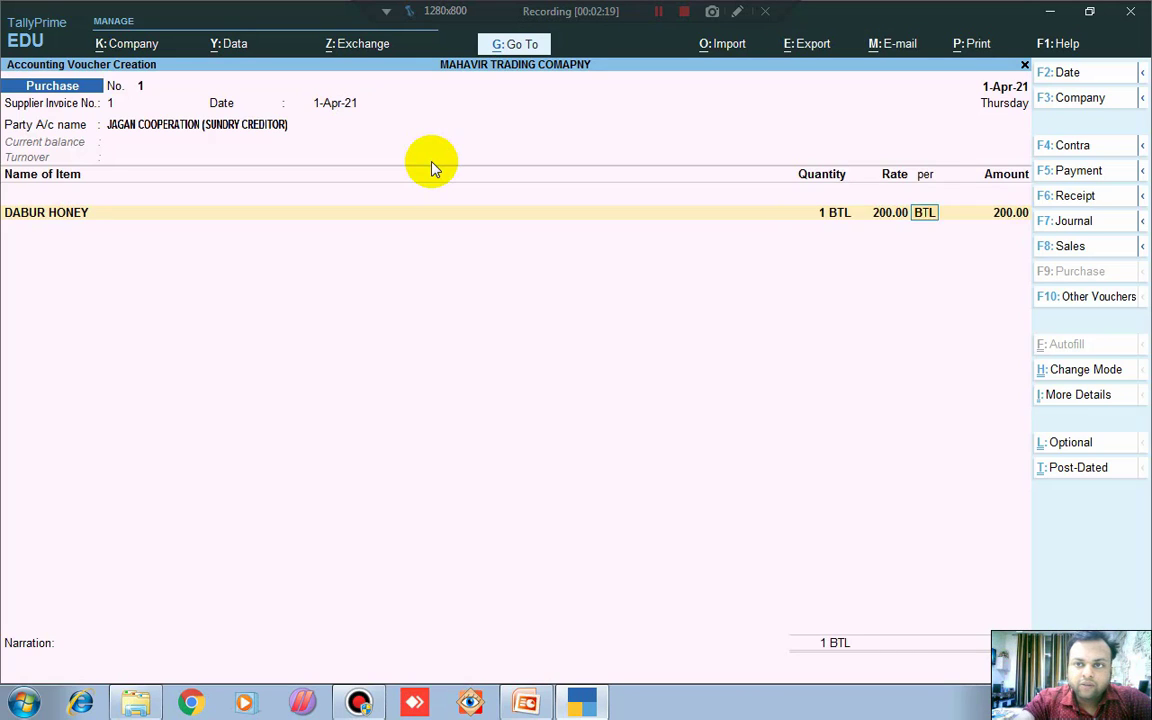
Accept DABUR HONEY's rate unit, amount, purchase ledger allocation and default tax details
key("Return")
key("Return")
key("Return")
key("Return")
key("Return")
key("Return")
key("Return")
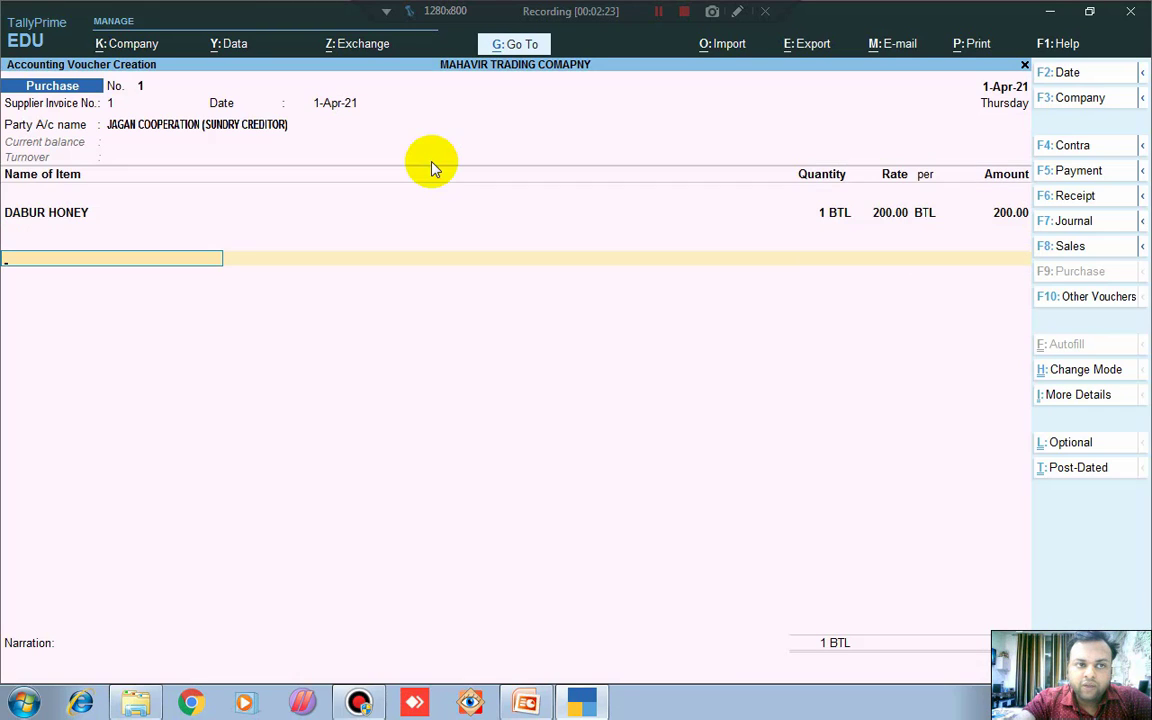
Add REAL JUICE as the second item with a quantity of 1 BTL at a rate of 100
type("R")
key("Return")
key("Return")
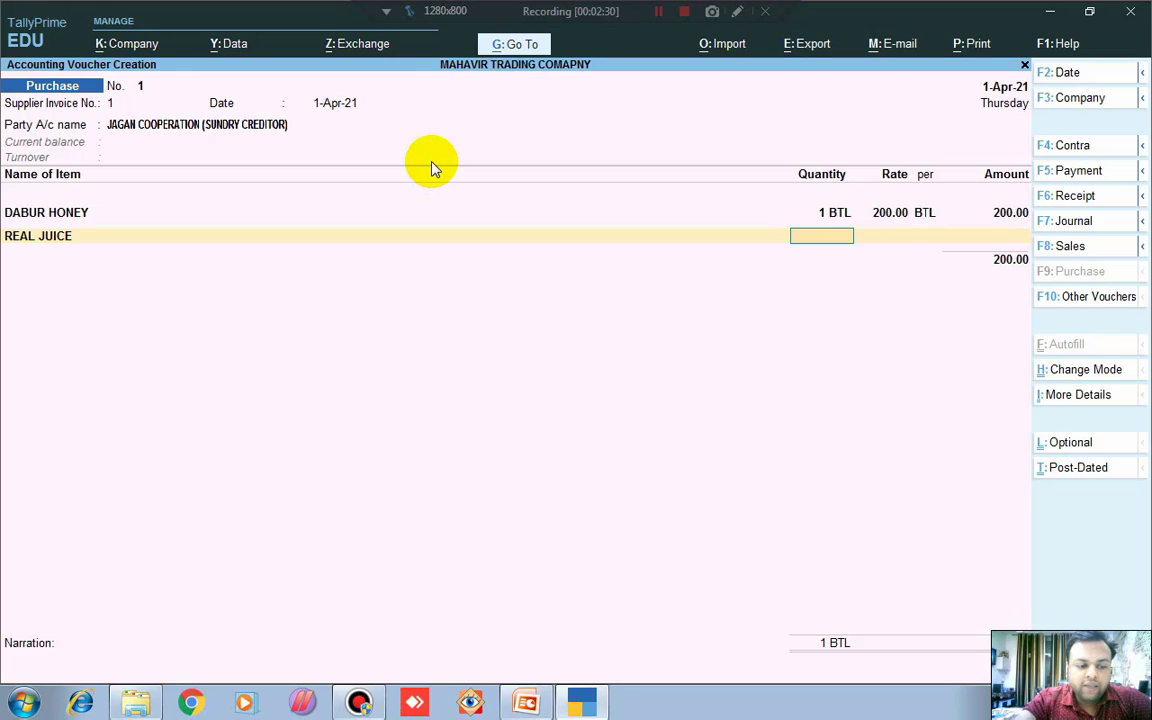
type("1")
key("Return")
type("100")
key("Return")
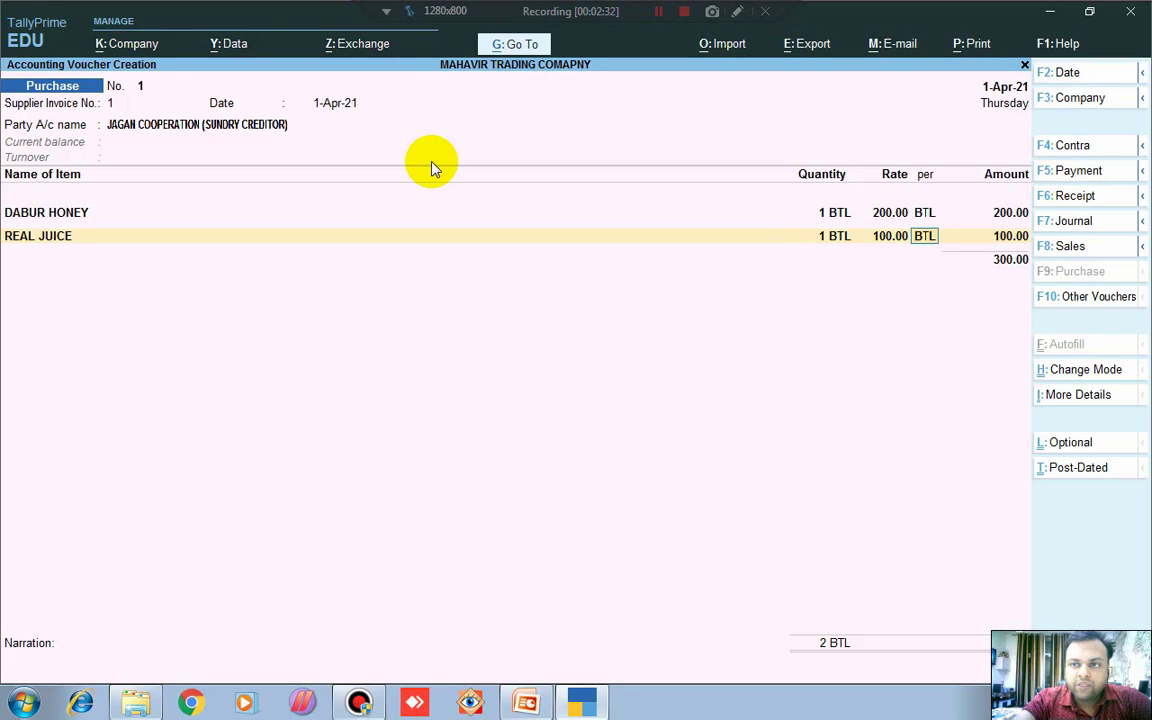
Allocate REAL JUICE to PURCHASE ACCOUNT, keep its default tax classification details, and end the item list
key("Return")
key("Return")
key("Return")
key("Return")
key("Return")
key("Return")
key("Return")
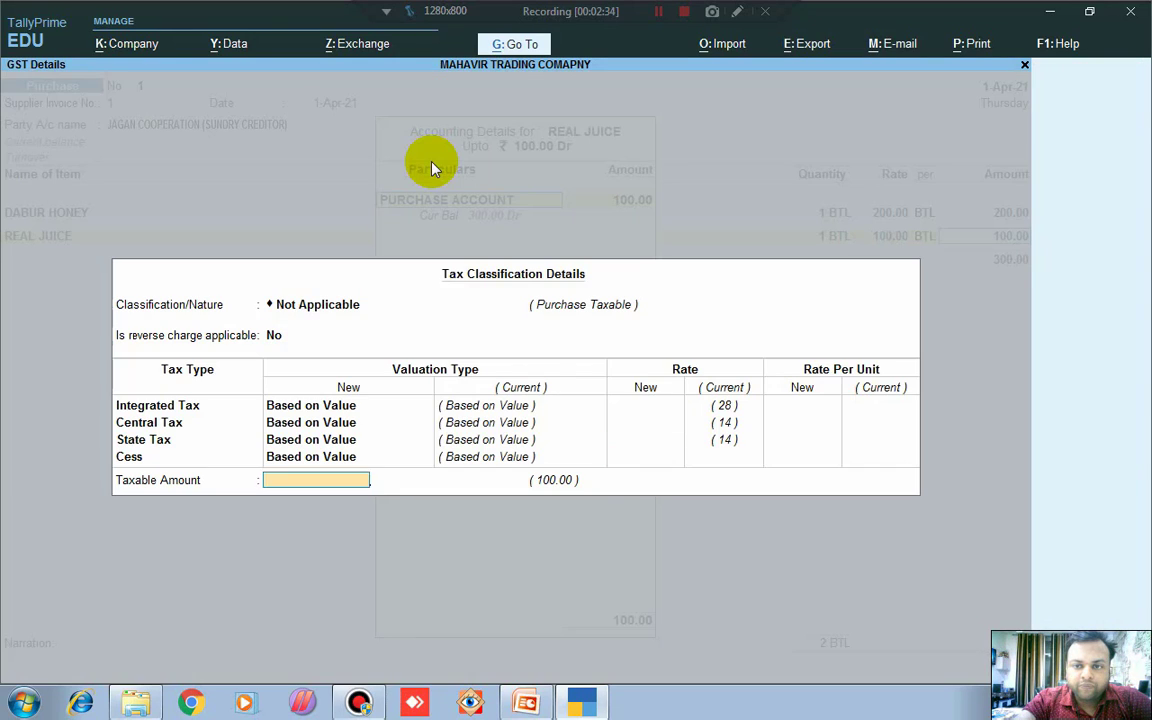
key("Return")
key("Return")
key("Return")
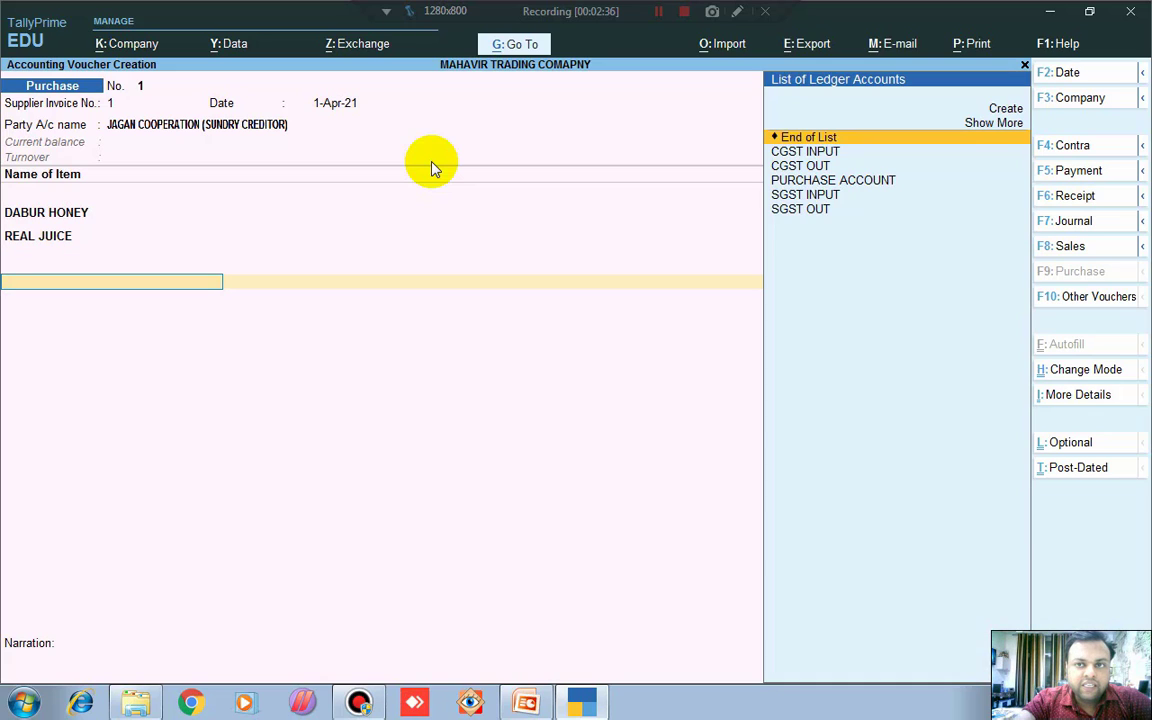
Add the CGST INPUT and SGST INPUT tax ledgers below the items with their automatically calculated amounts
key("Down")
key("Return")
key("Return")
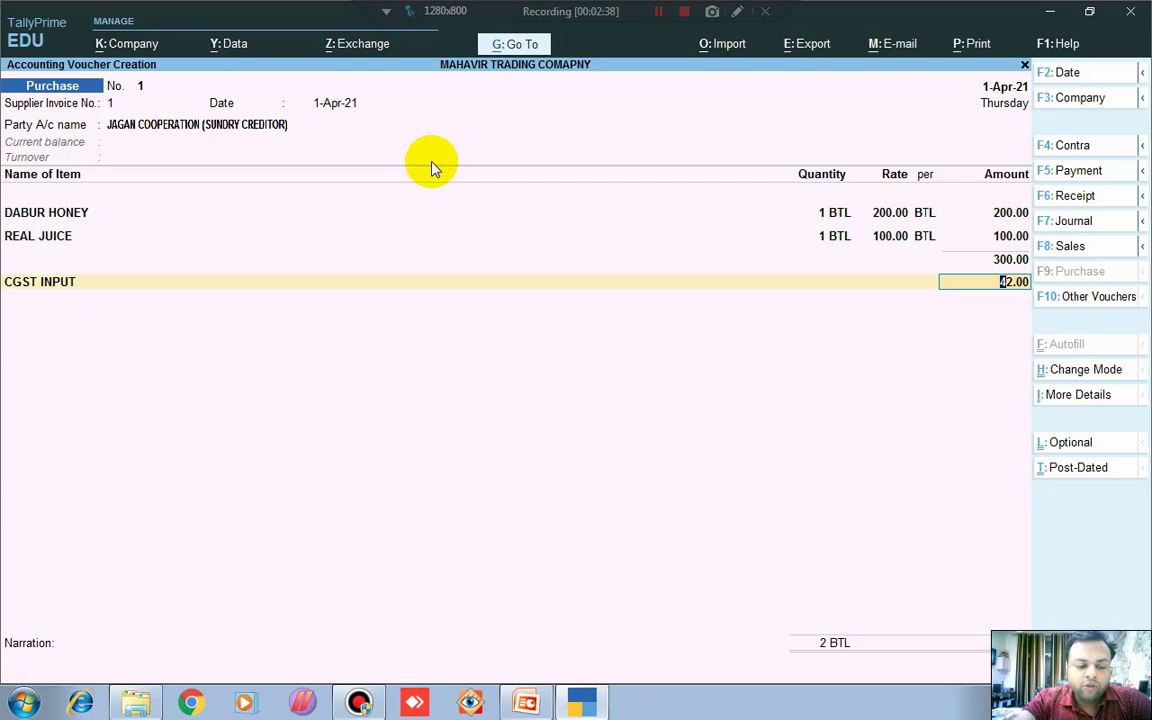
key("Return")
type("s")
key("Return")
key("Return")
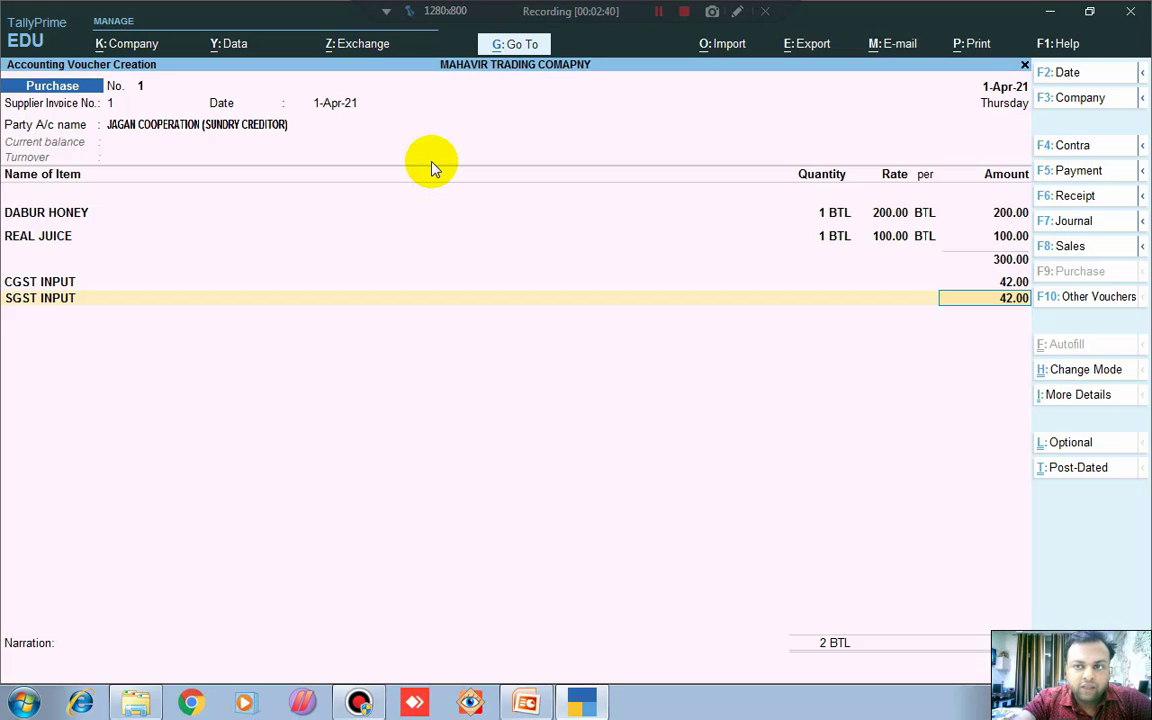
Check the tax in the built-in calculator with 300*28/100 and 84/2, and close the calculator
key("ctrl+n")
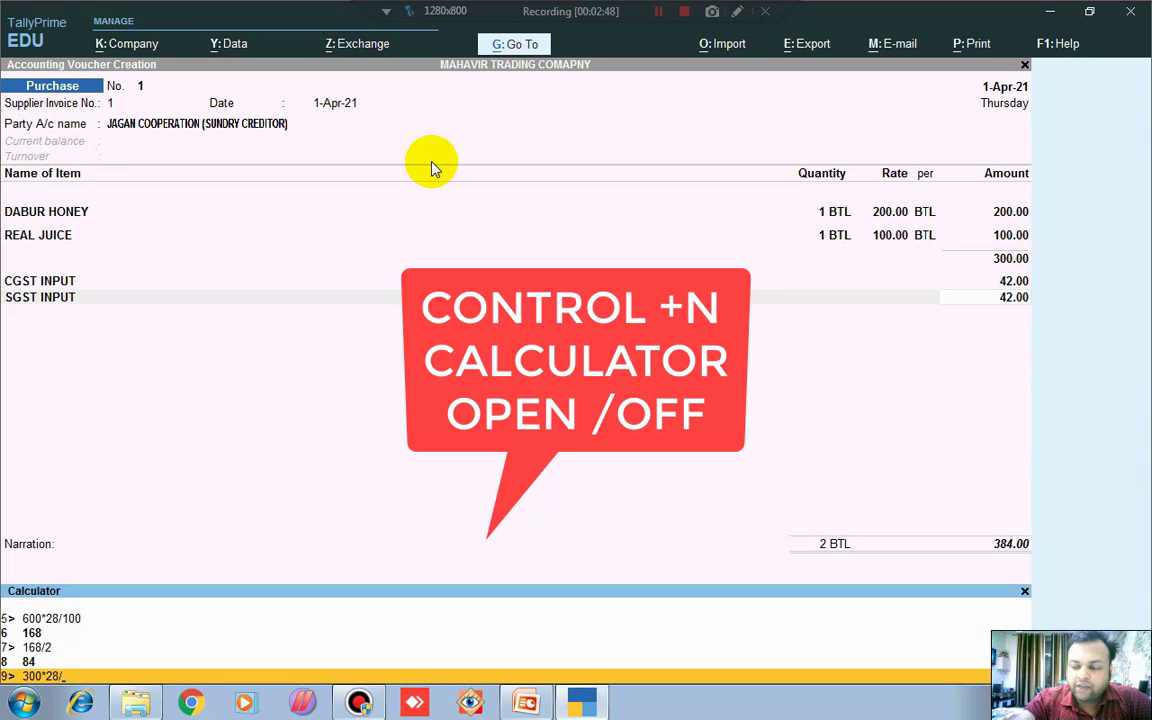
key("Return")
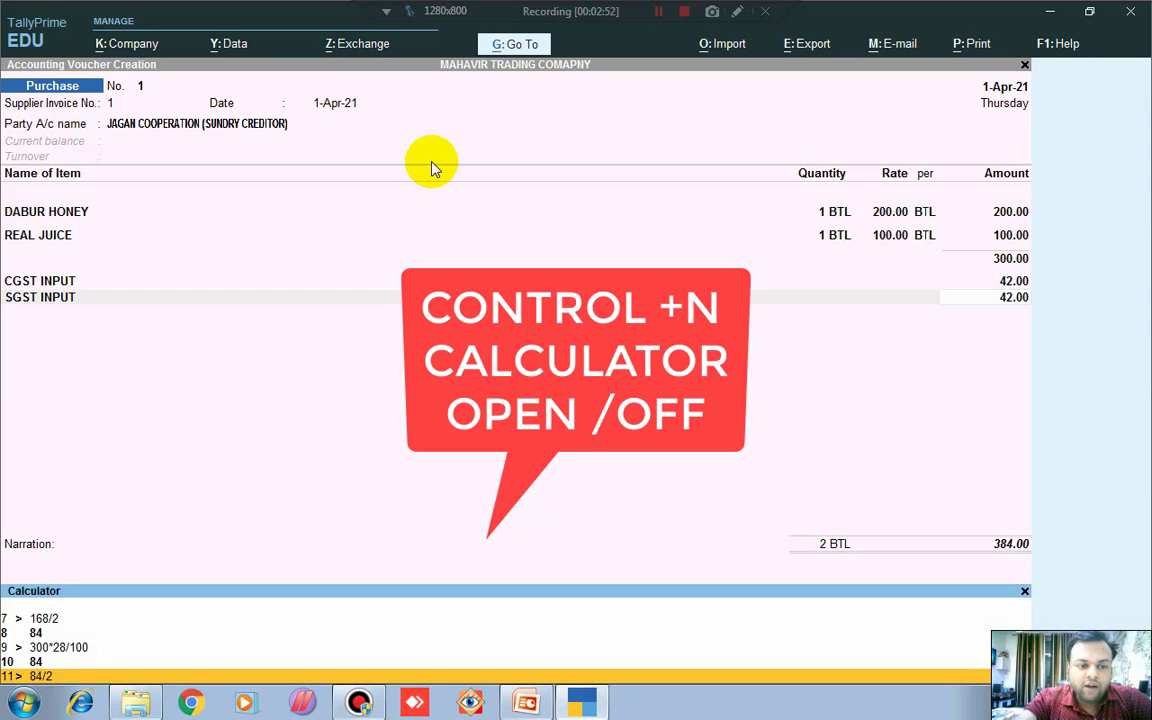
type("84/2")
key("Return")
key("ctrl+n")
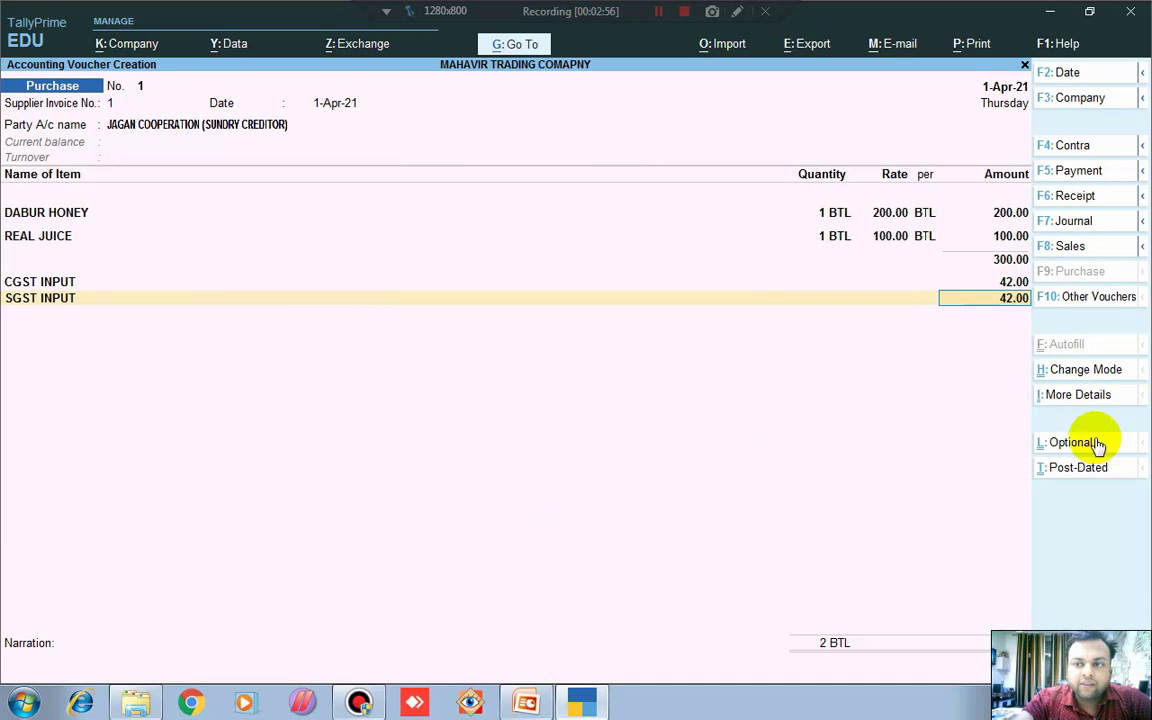
Open the GST - Tax Analysis from the voucher's additional details
left_click(1081, 398)
key("Down")
key("Down")
key("Down")
key("Down")
key("Down")
key("Down")
key("Down")
key("Down")
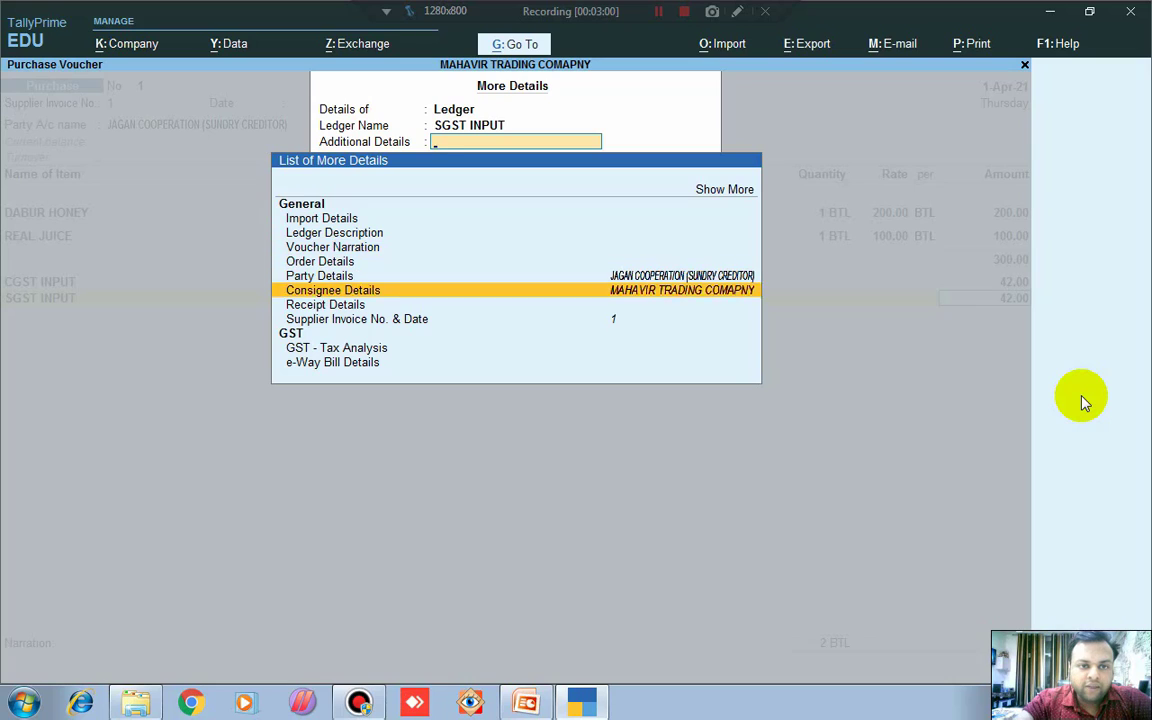
key("Return")
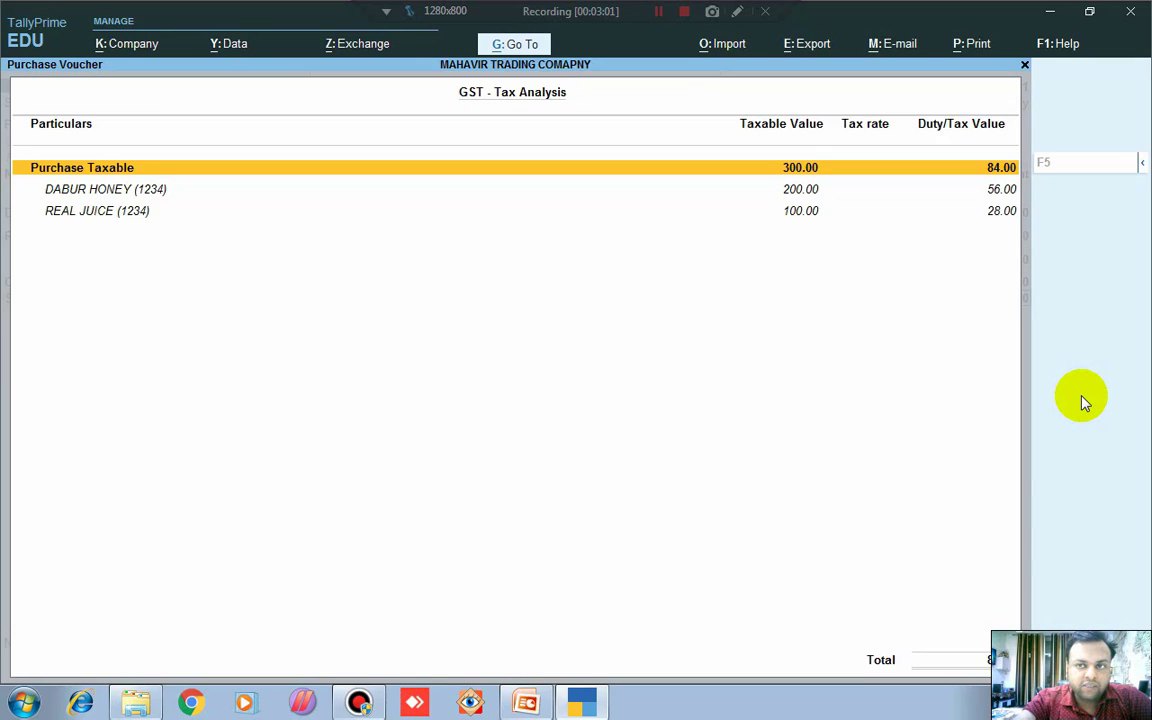
Expand the GST - Tax Analysis to the detailed view, examine each item's central and state tax, and return to the voucher
left_click(1141, 162)
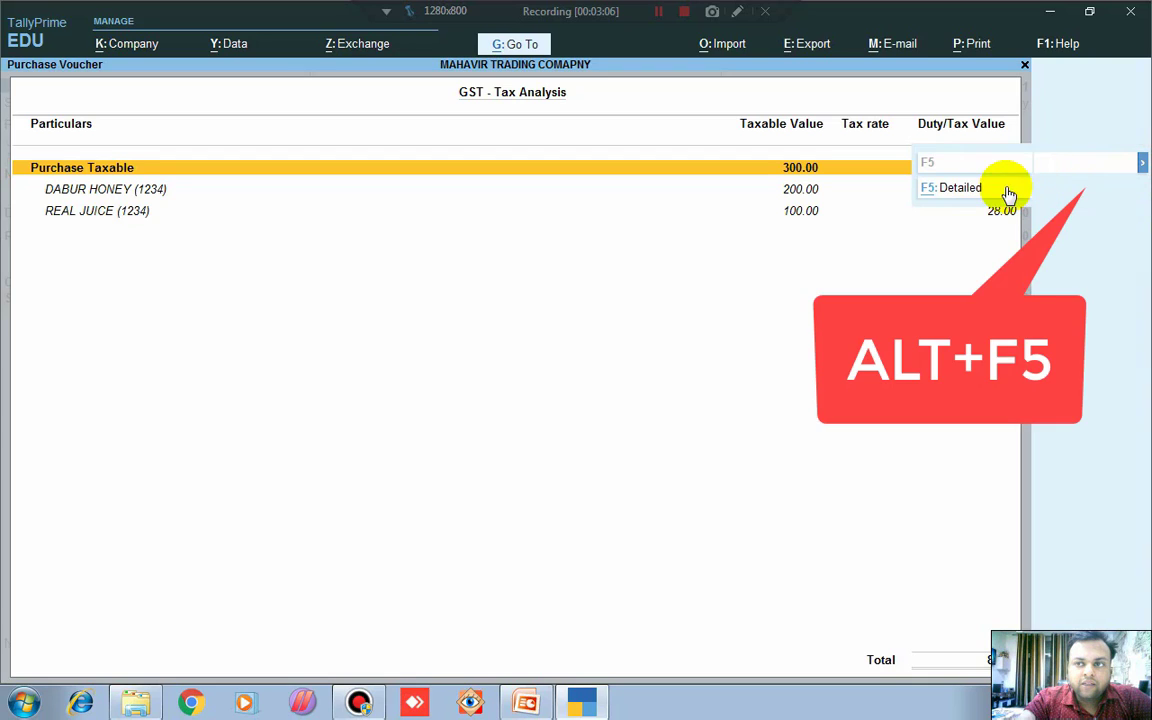
left_click(958, 190)
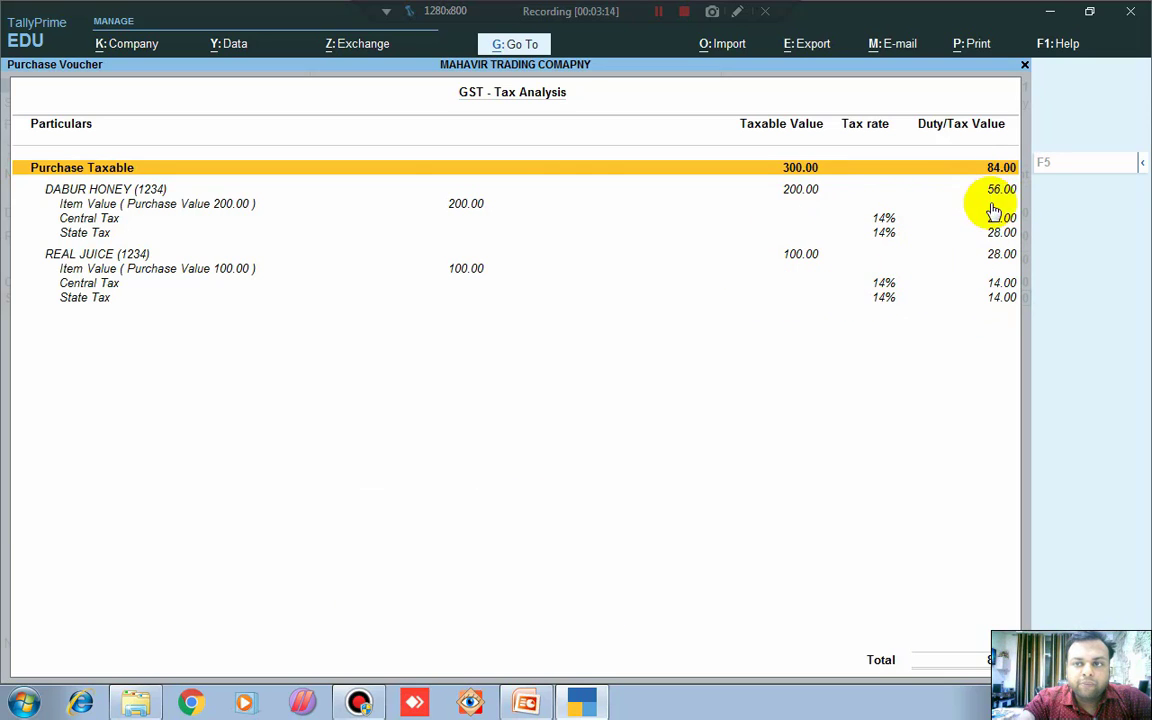
left_click(360, 702)
left_click(360, 702)
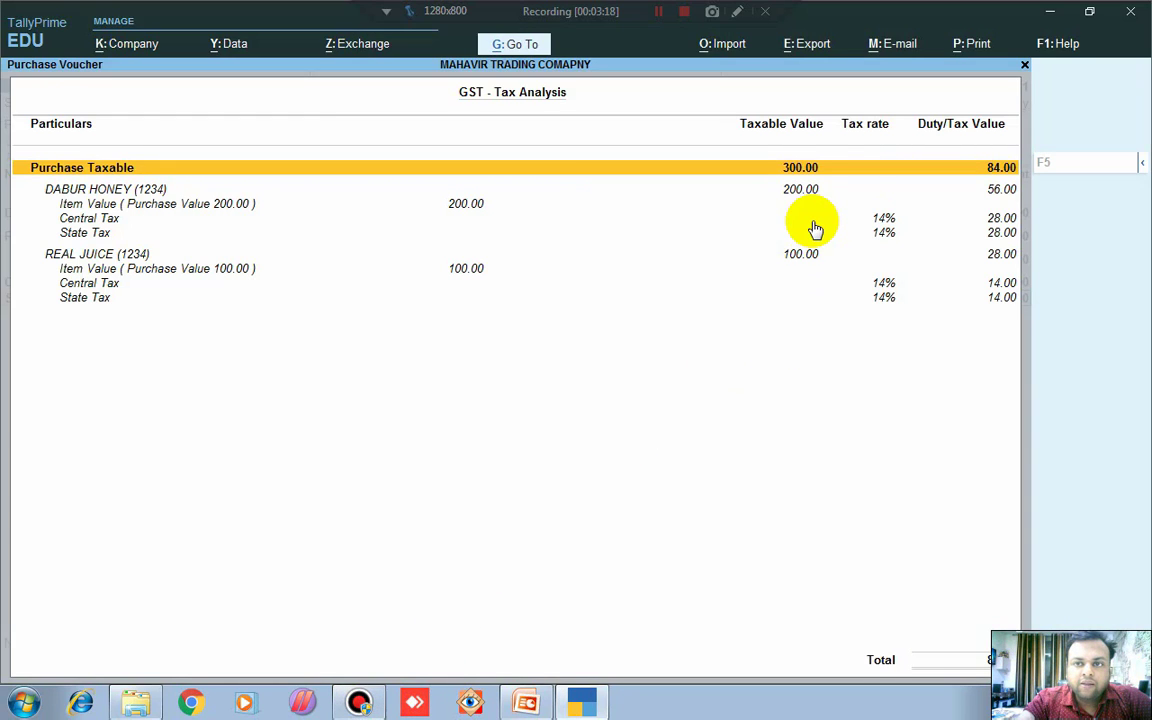
key("Escape")
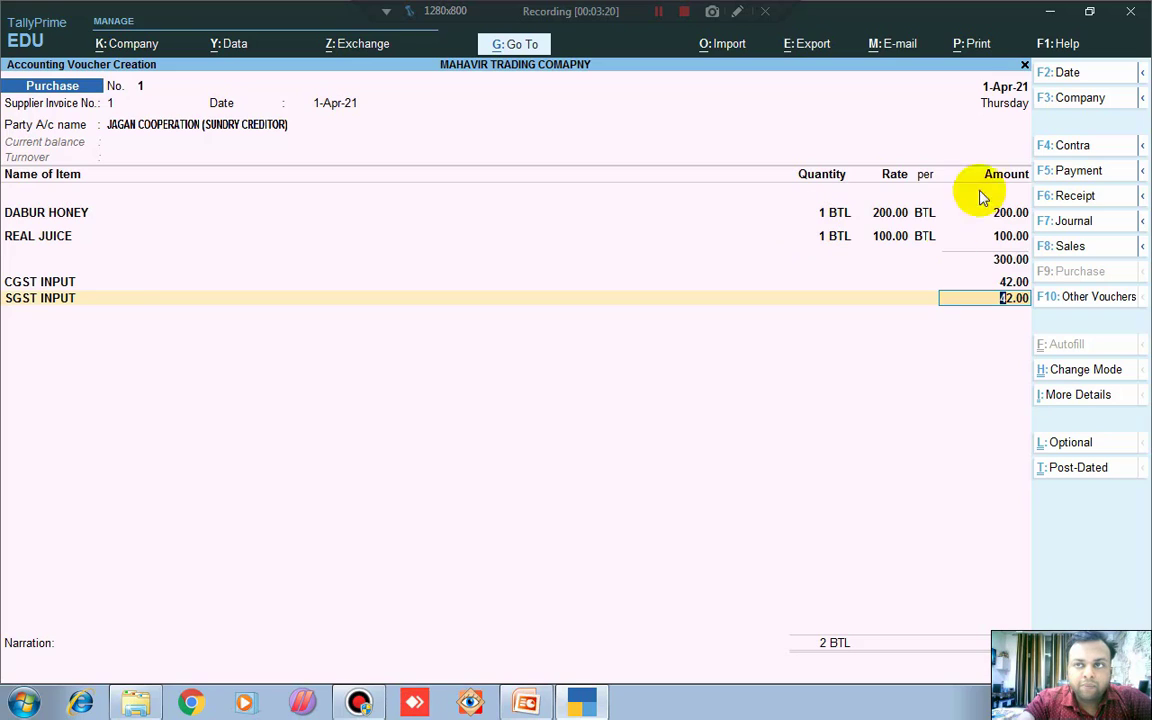
Preview the current voucher's printed invoice, examine its items, taxes and total enlarged, and close the preview without printing
left_click(966, 50)
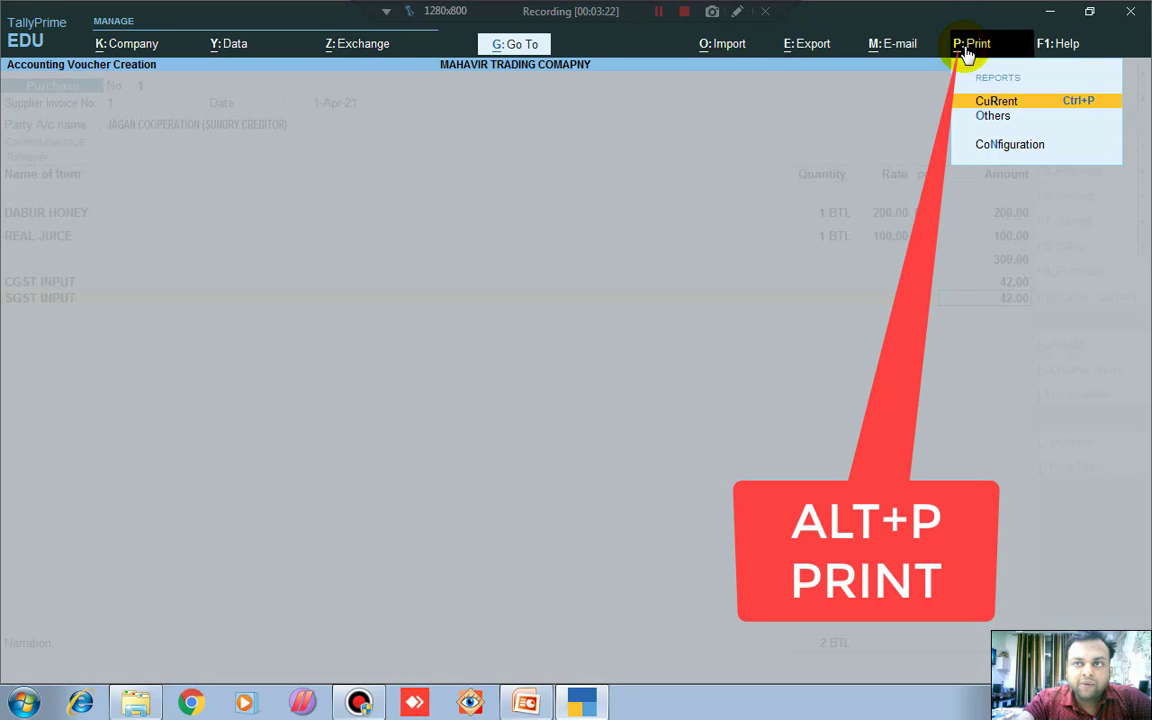
key("Return")
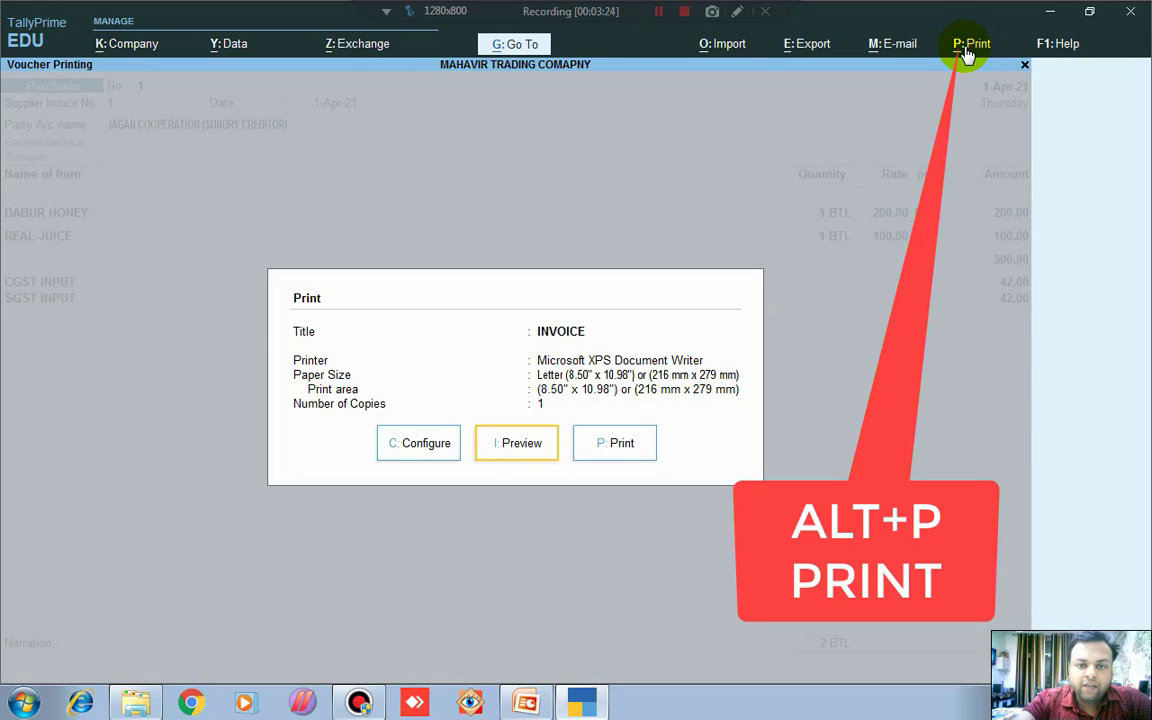
key("Return")
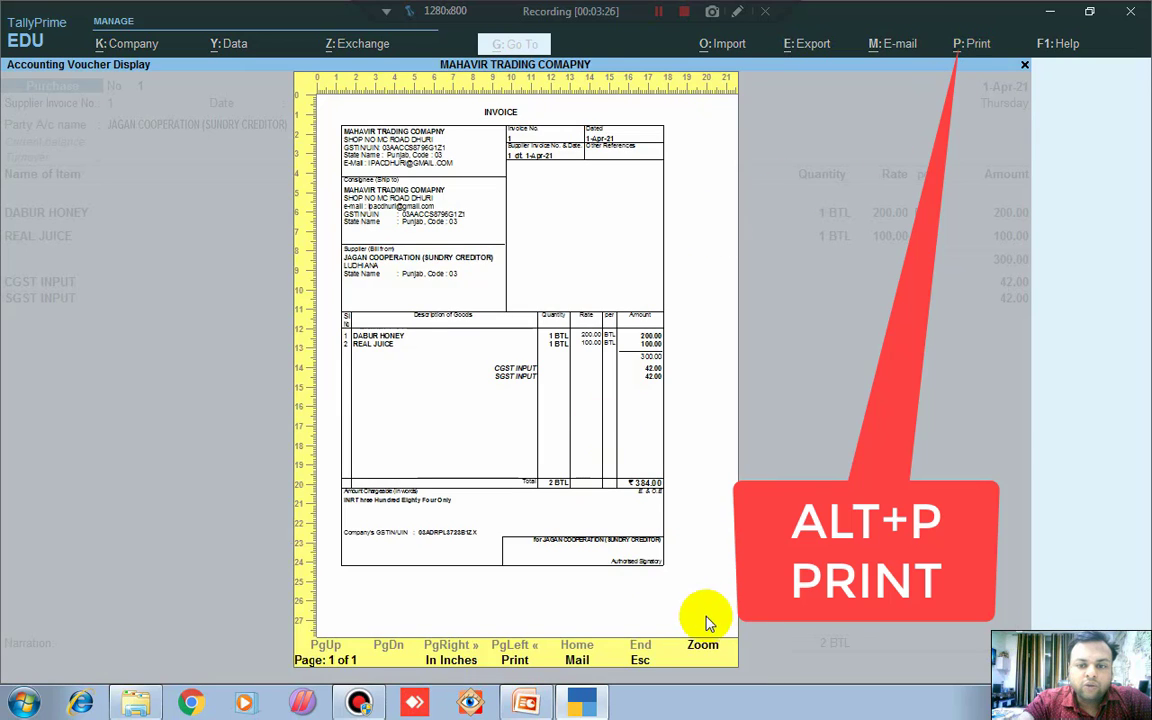
left_click(703, 646)
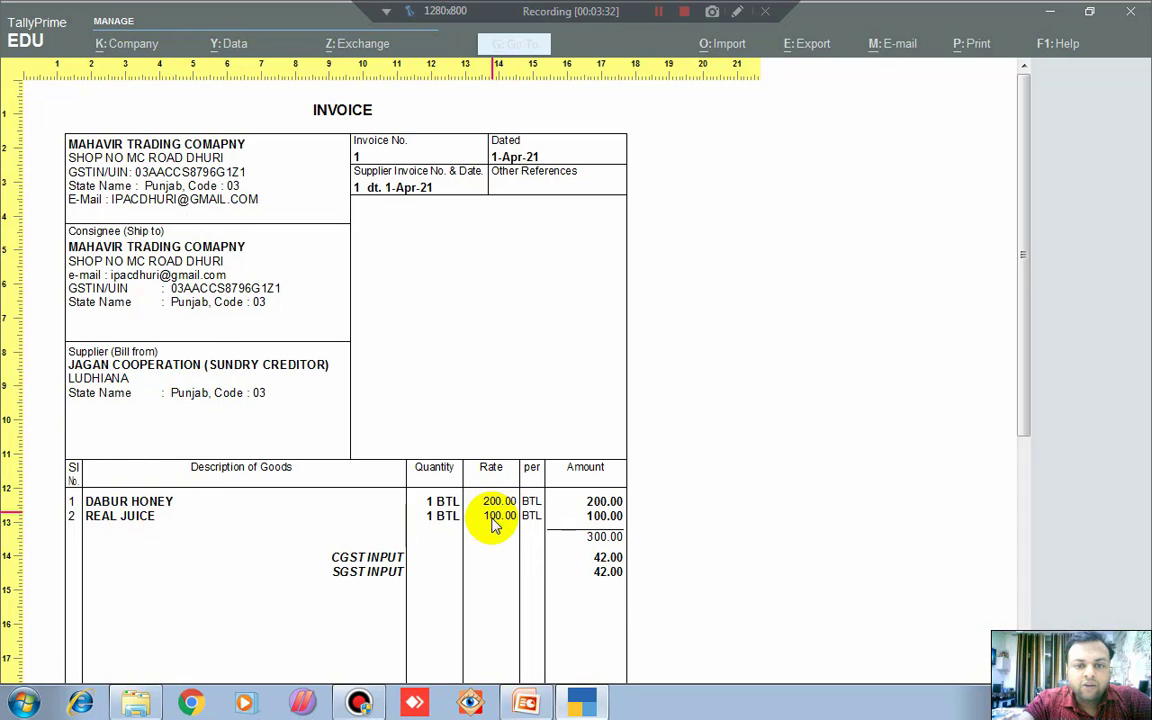
scroll(535, 571, "down", 3)
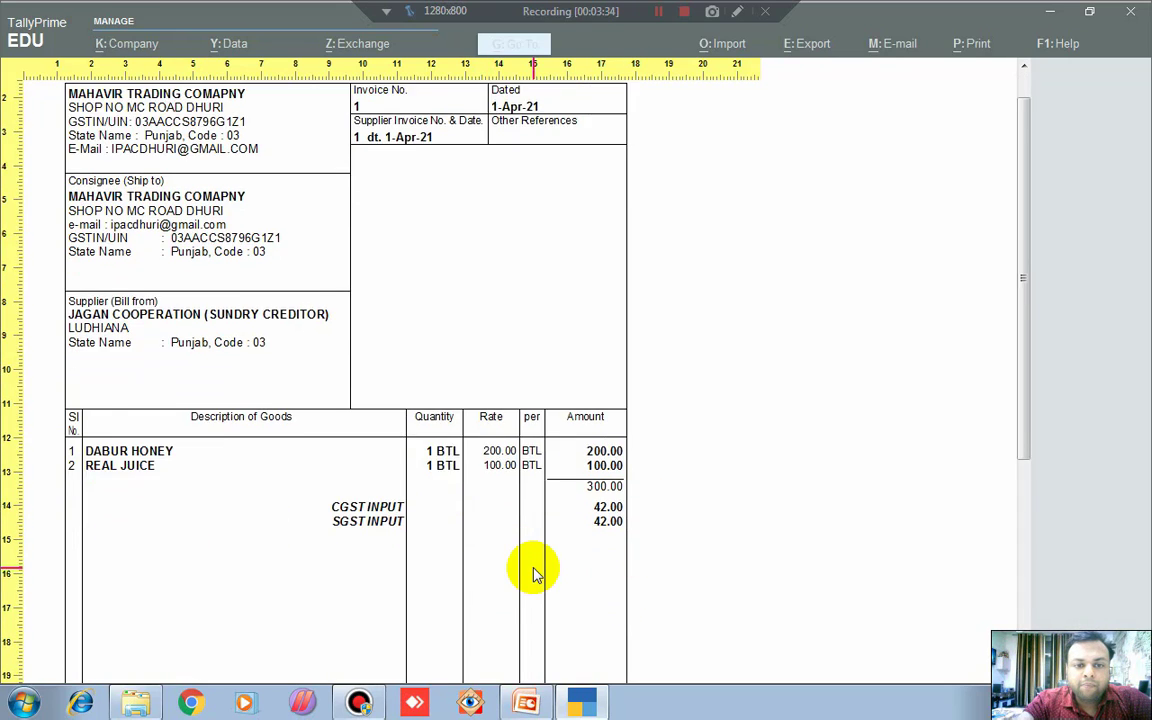
scroll(565, 495, "down", 1)
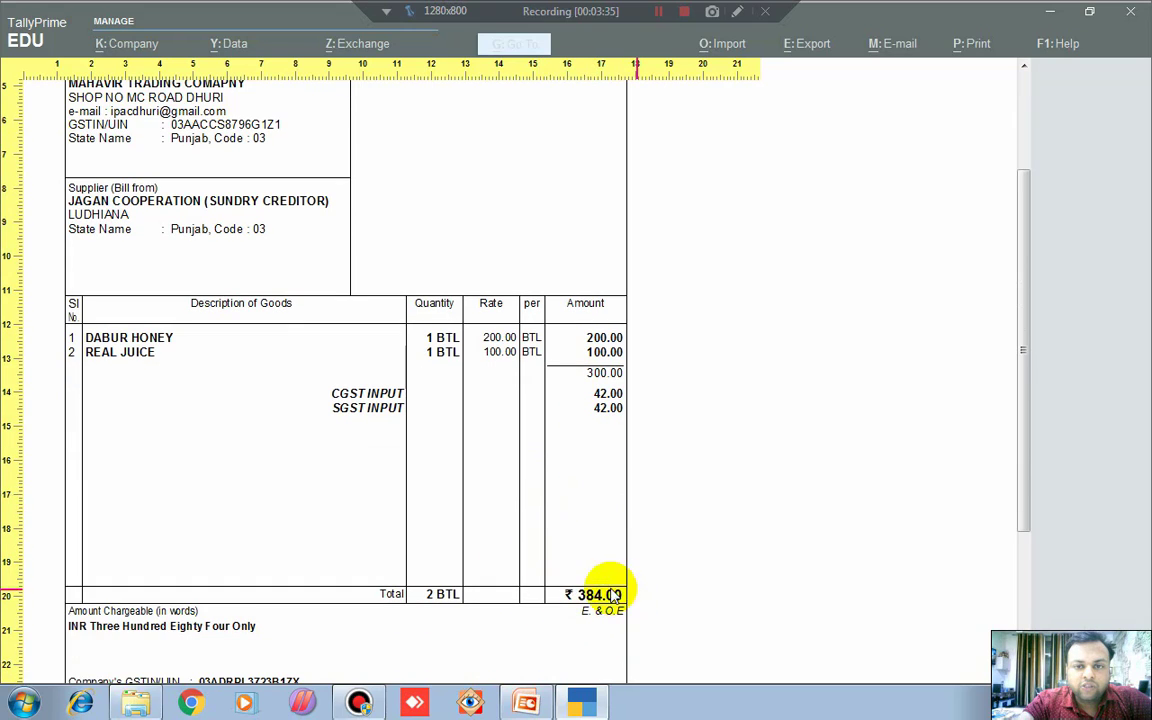
key("Escape")
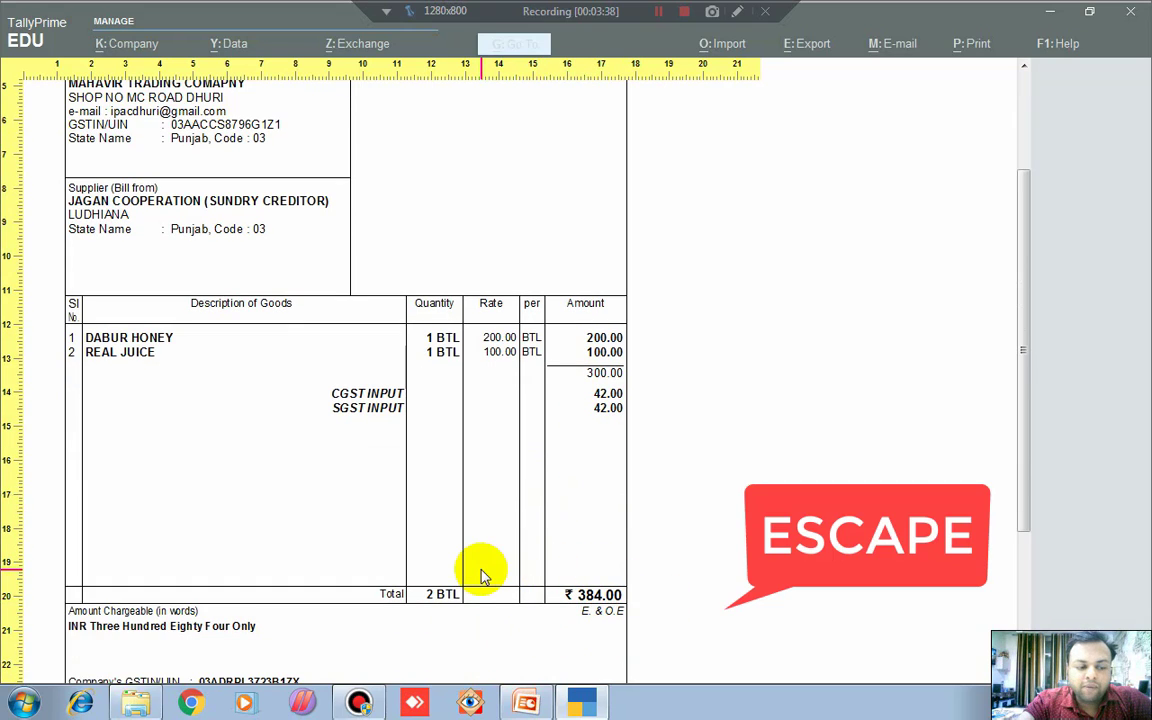
key("Escape")
key("Escape")
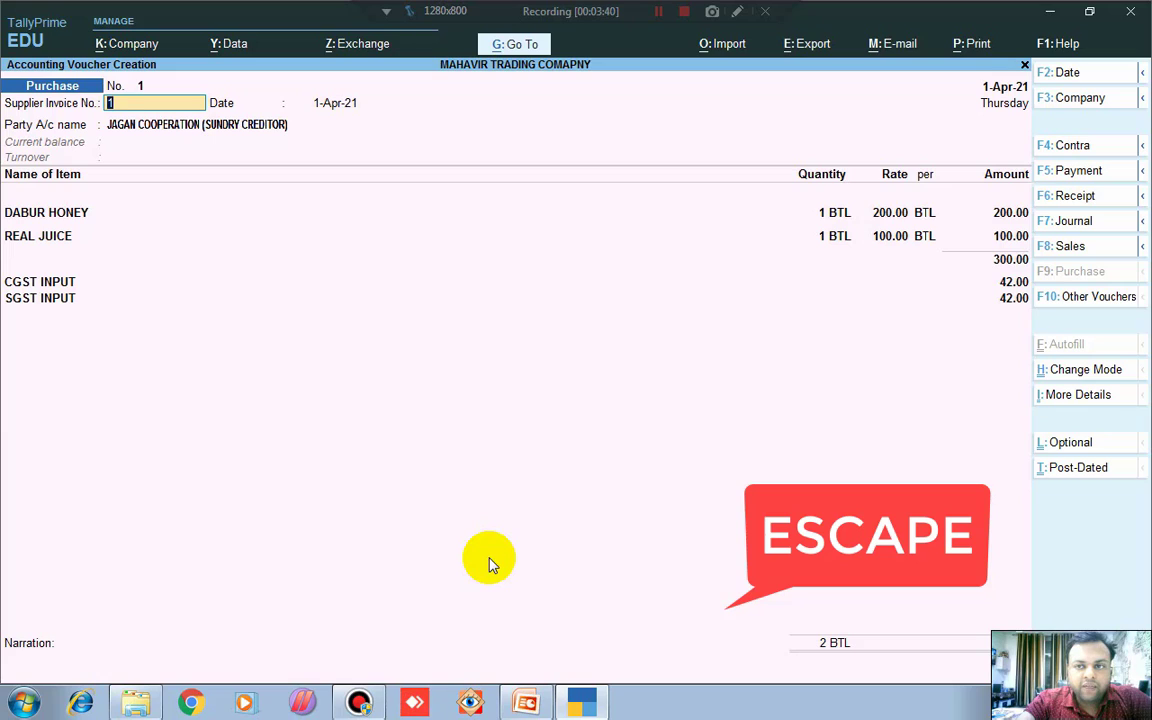
Accept and save the purchase voucher, and return to the Gateway of Tally
key("ctrl+a")
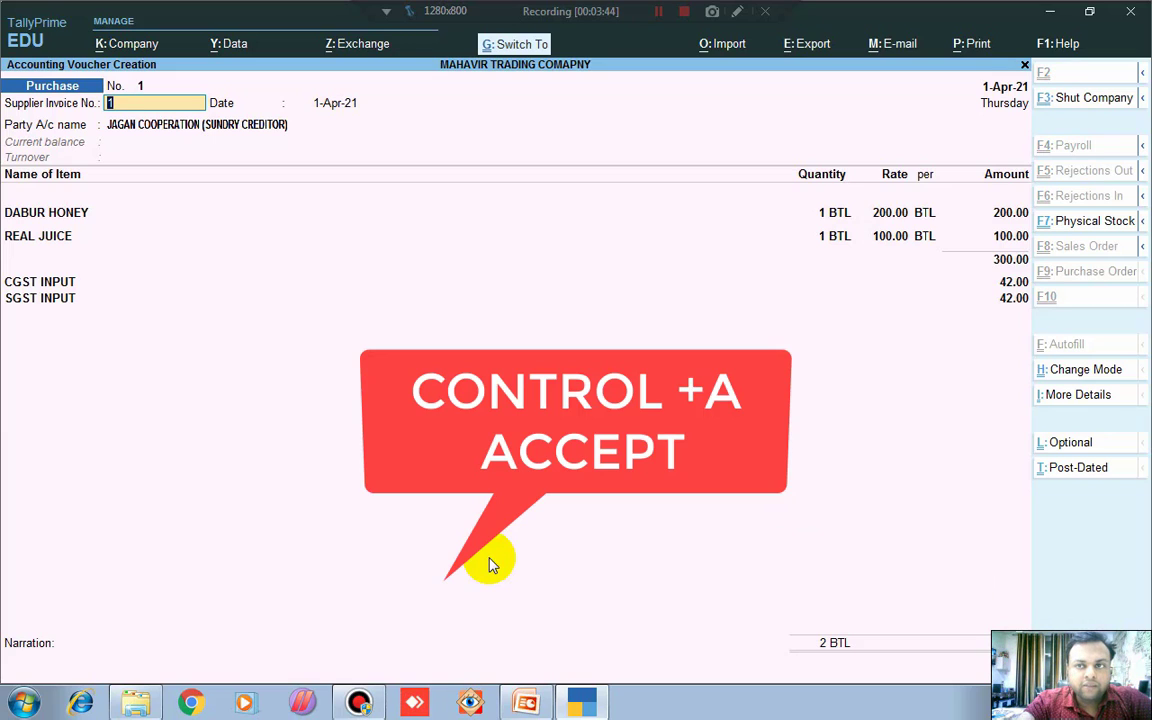
key("ctrl+a")
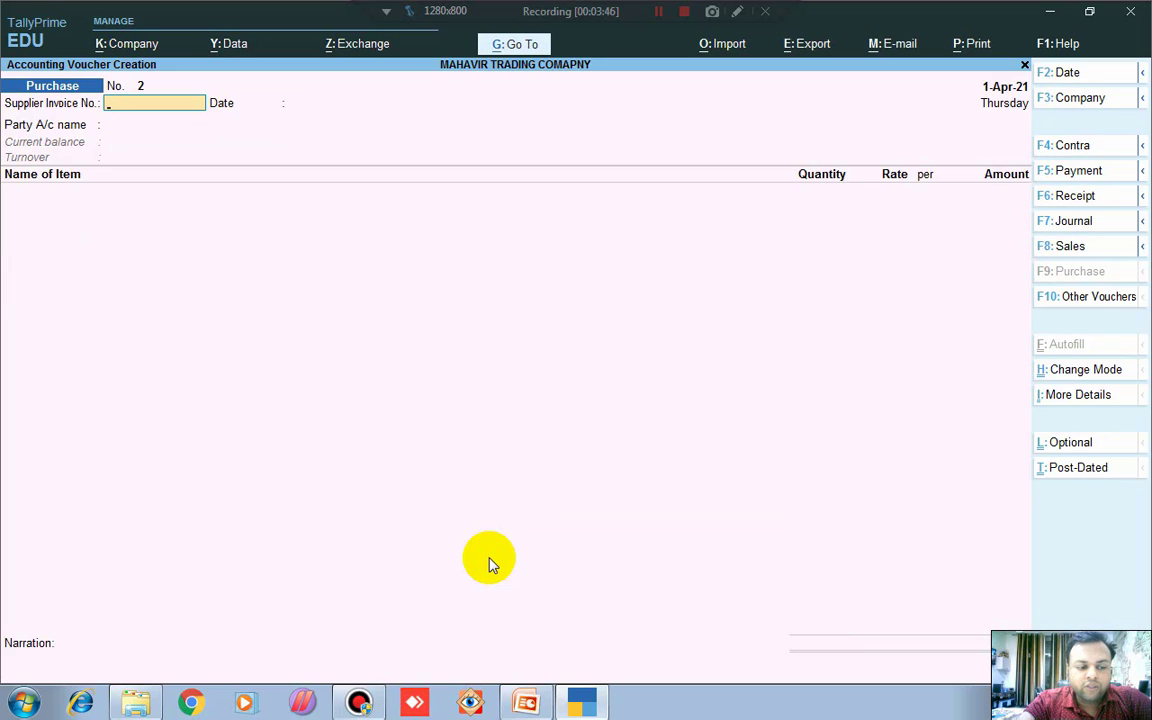
key("Escape")
Examine the closing quantities, rates and values of DABUR HONEY and REAL JUICE in the Stock Summary, and close the report
key("Down")
key("Down")
key("Down")
key("Down")
key("Down")
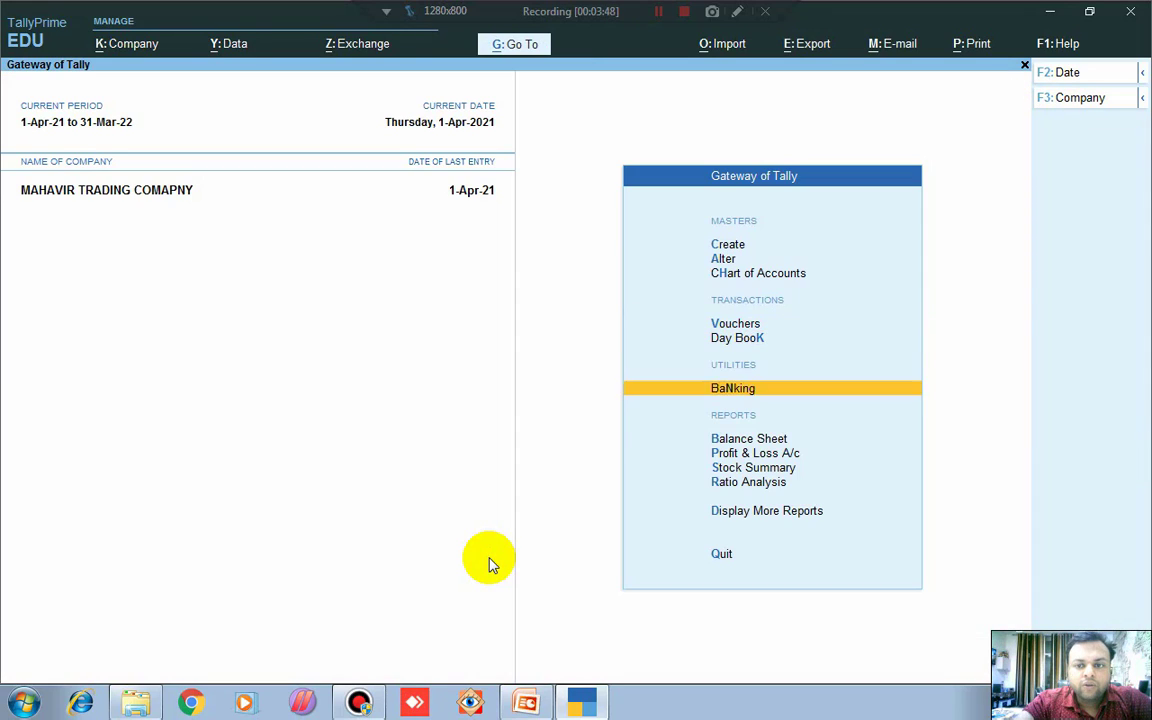
key("Return")
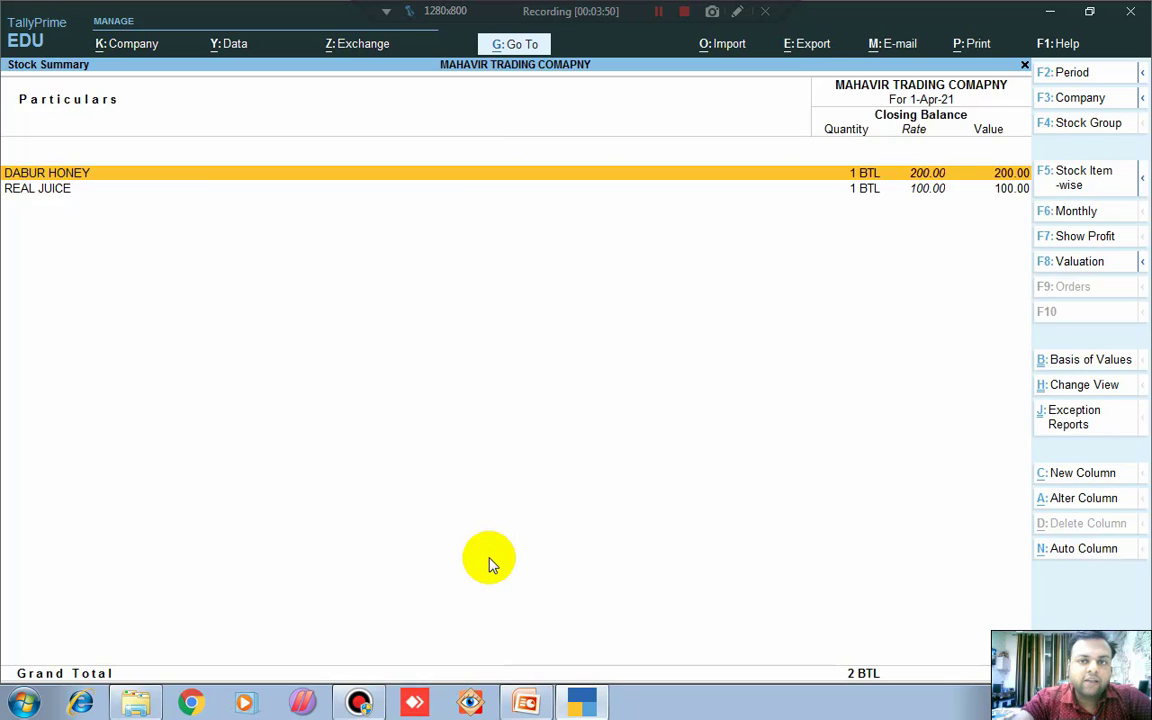
key("Down")
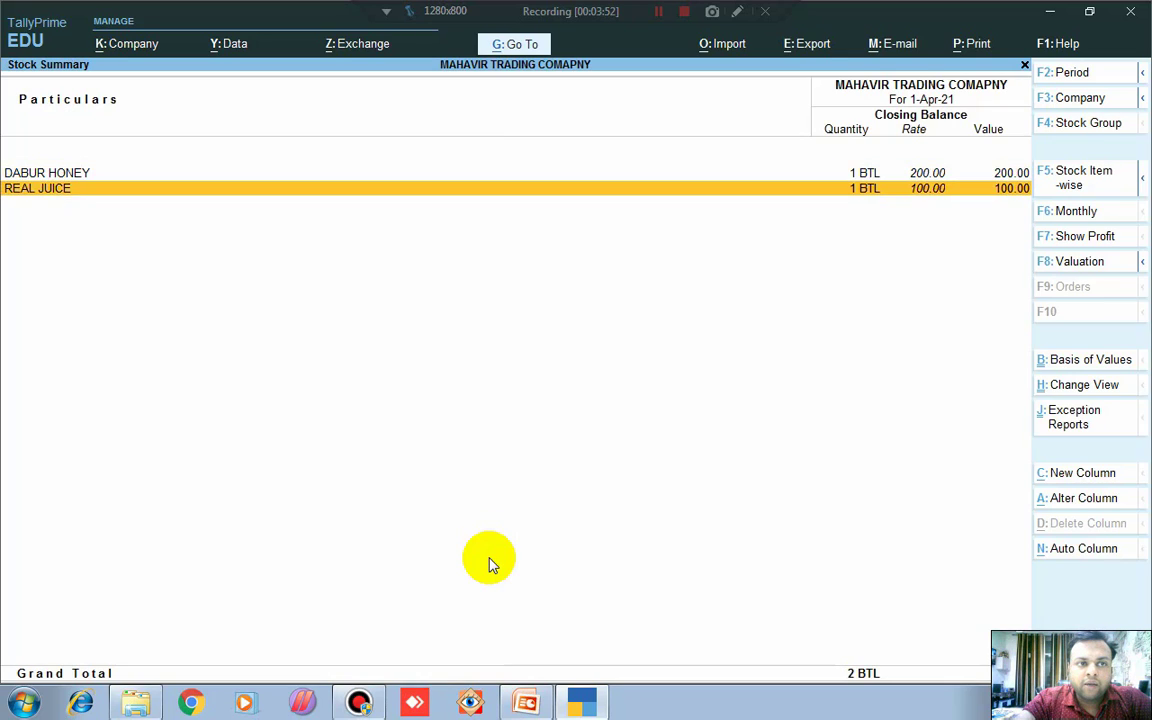
key("Up")
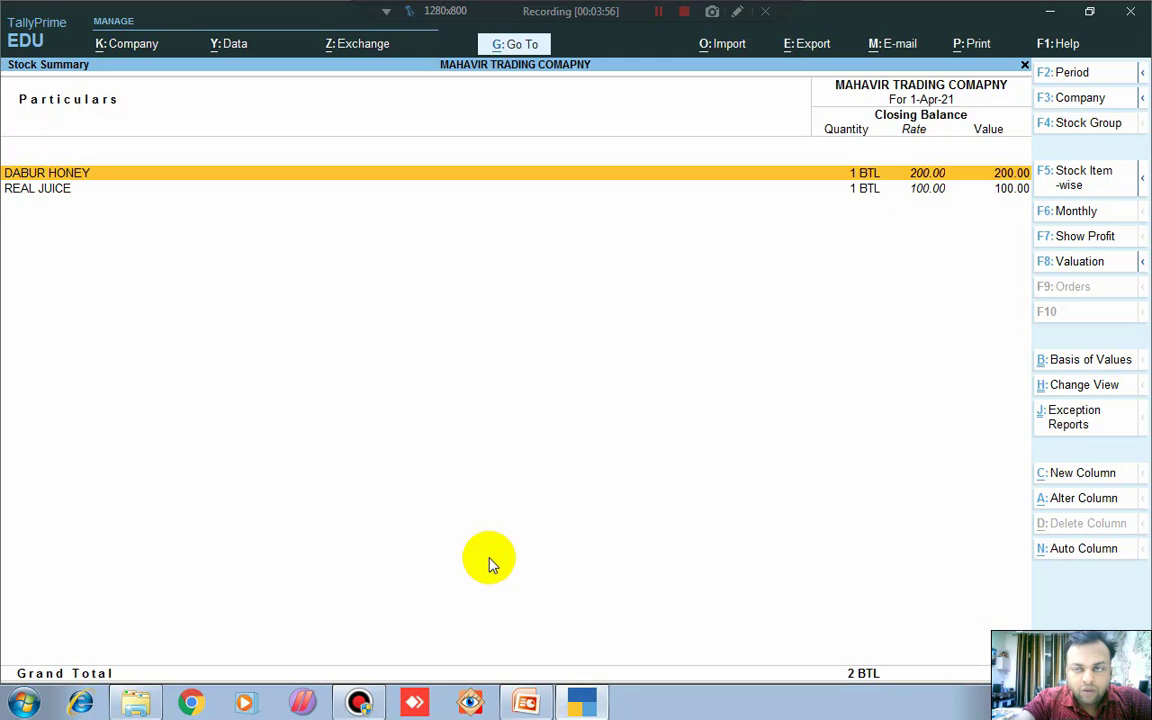
key("Escape")
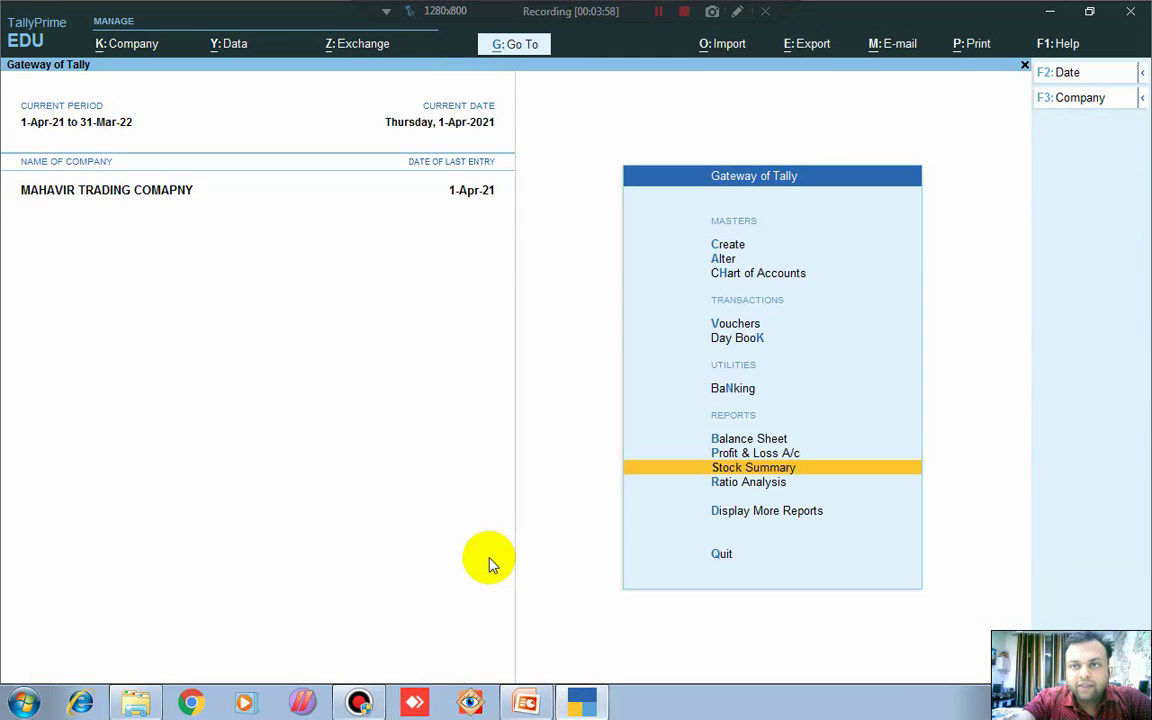
Open voucher creation again with a blank purchase voucher
key("Up")
key("Up")
key("Up")
key("Up")
key("Up")
key("Return")
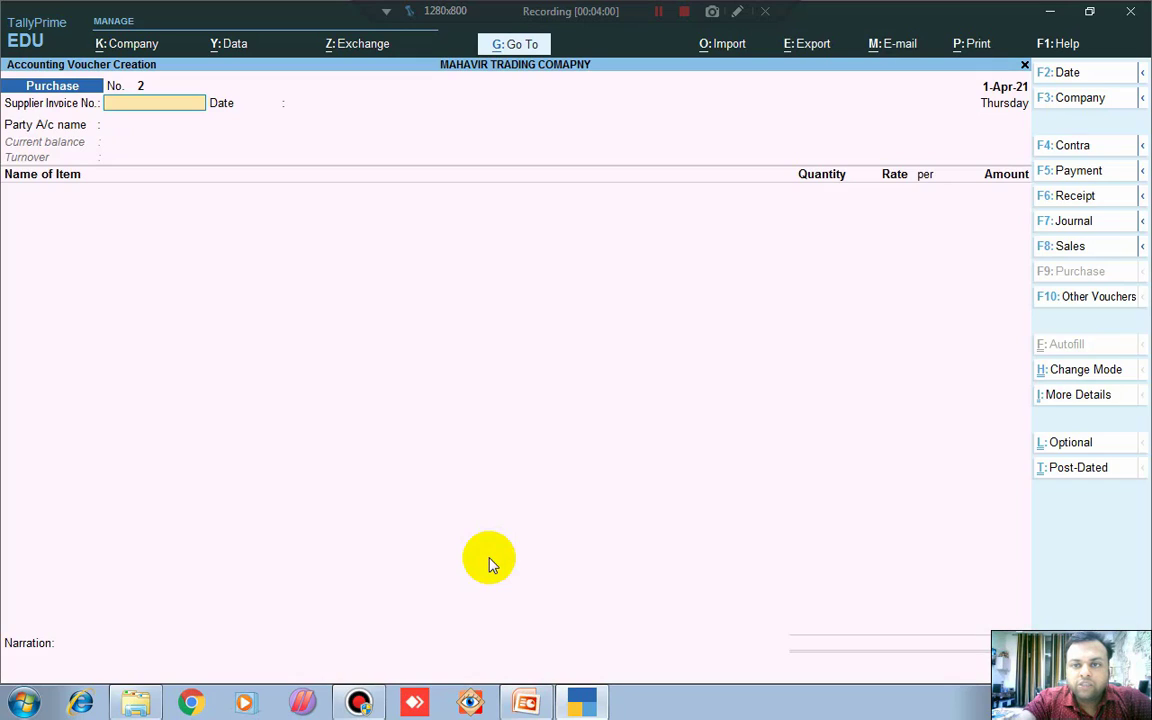
Switch to a sales voucher and select the customer's ledger as the party account
left_click(1070, 247)
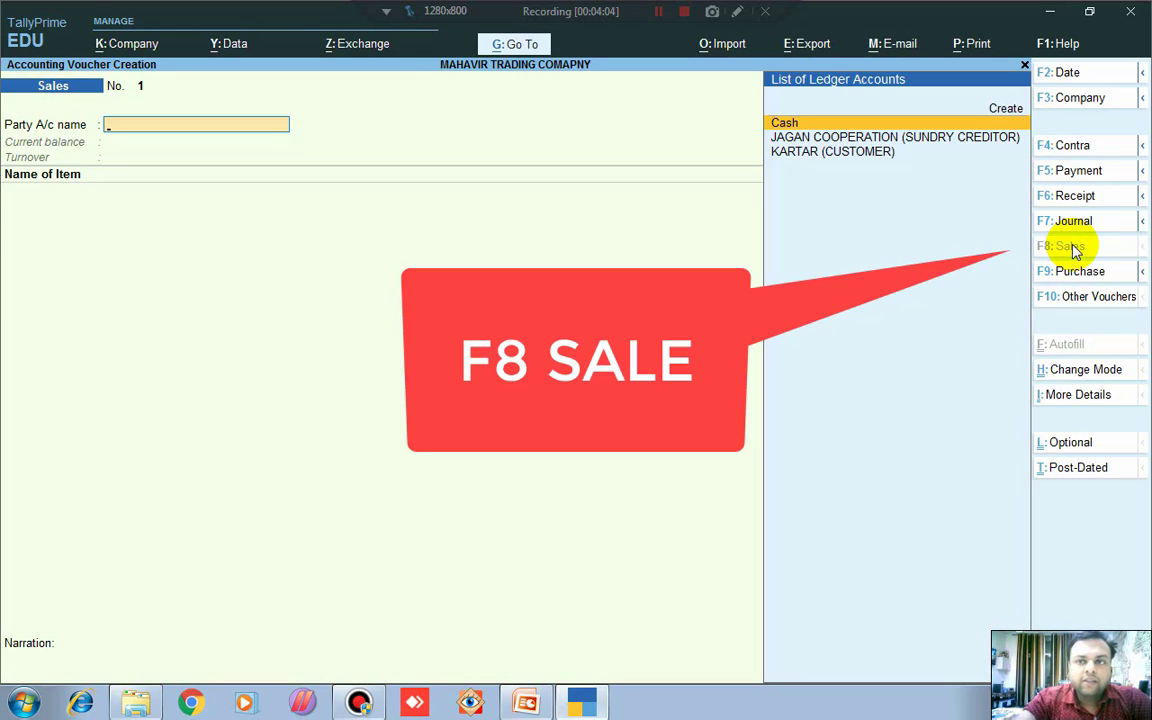
key("Down")
key("Down")
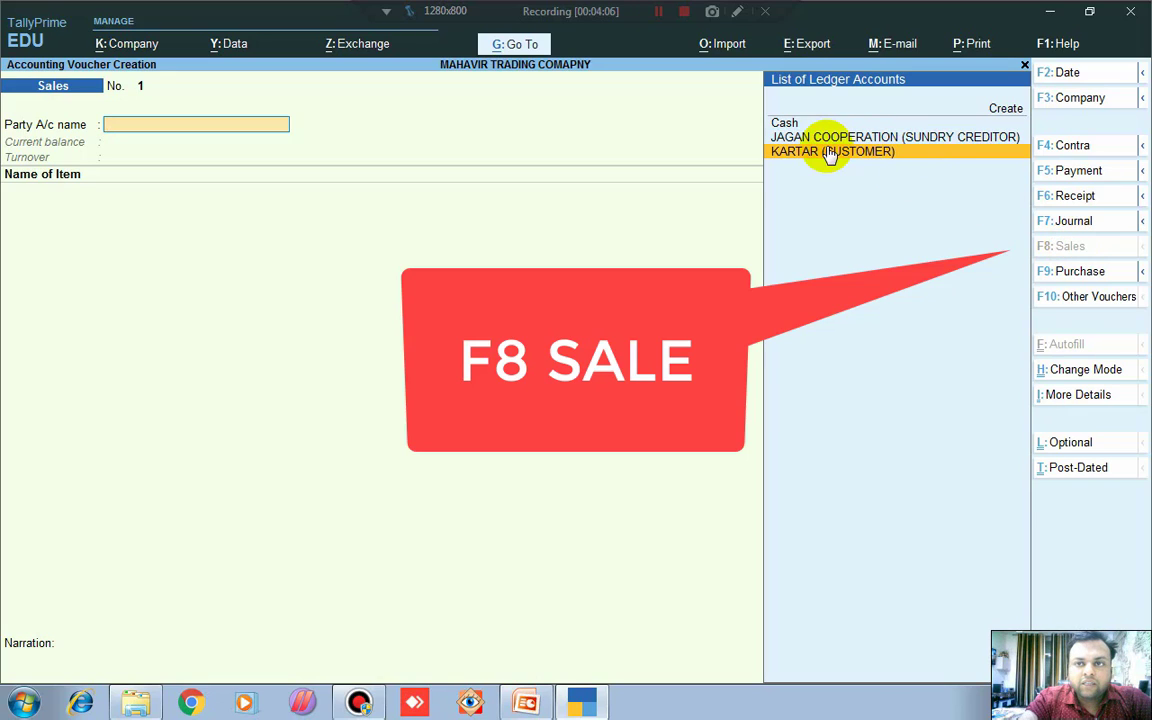
left_click(873, 152)
Leave the dispatch details blank and accept the customer's party details with Punjab as state and place of supply
key("Return")
key("Return")
key("Return")
key("Return")
key("Return")
key("Return")
key("Return")
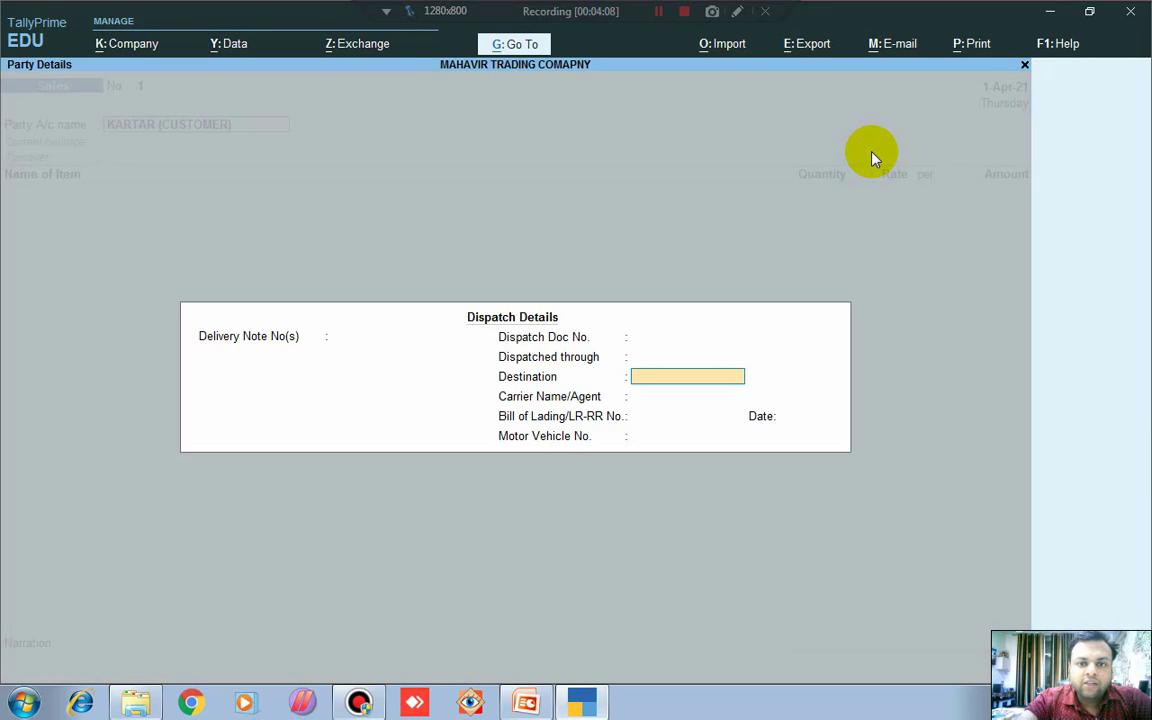
key("Return")
key("Return")
key("Return")
key("Return")
key("Return")
key("Return")
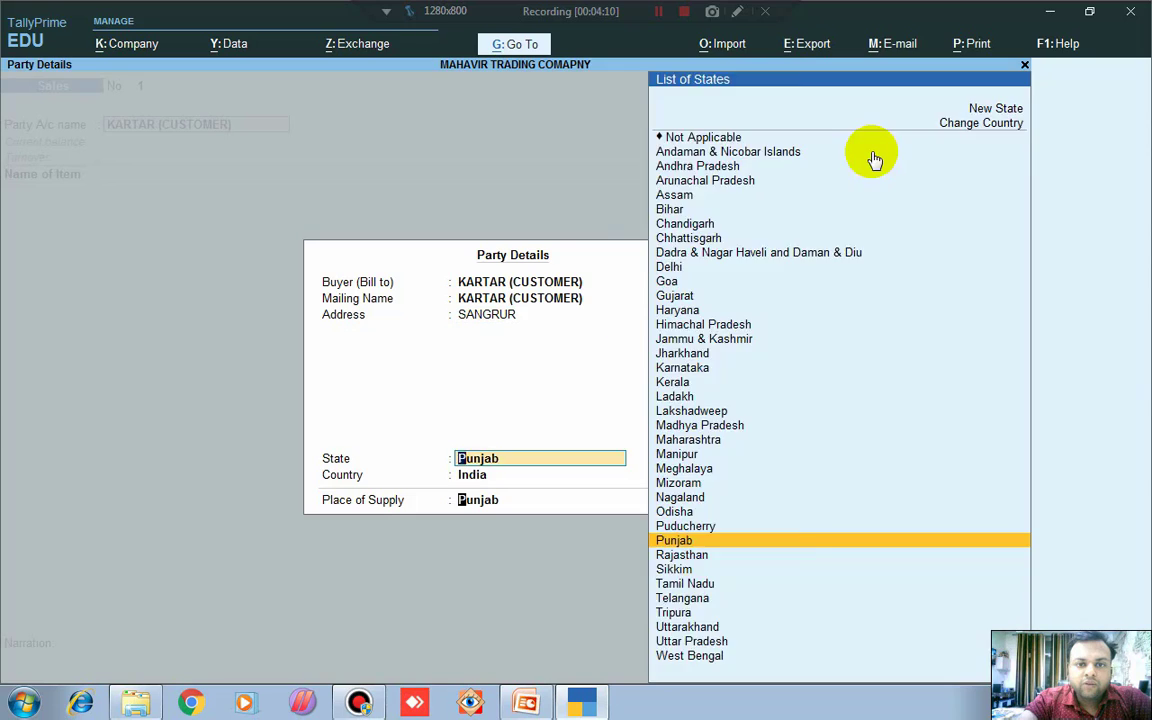
Add DABUR HONEY with a quantity of 1 BTL, check its sale rate on the PowerPoint items slide, and return to TallyPrime
type("d")
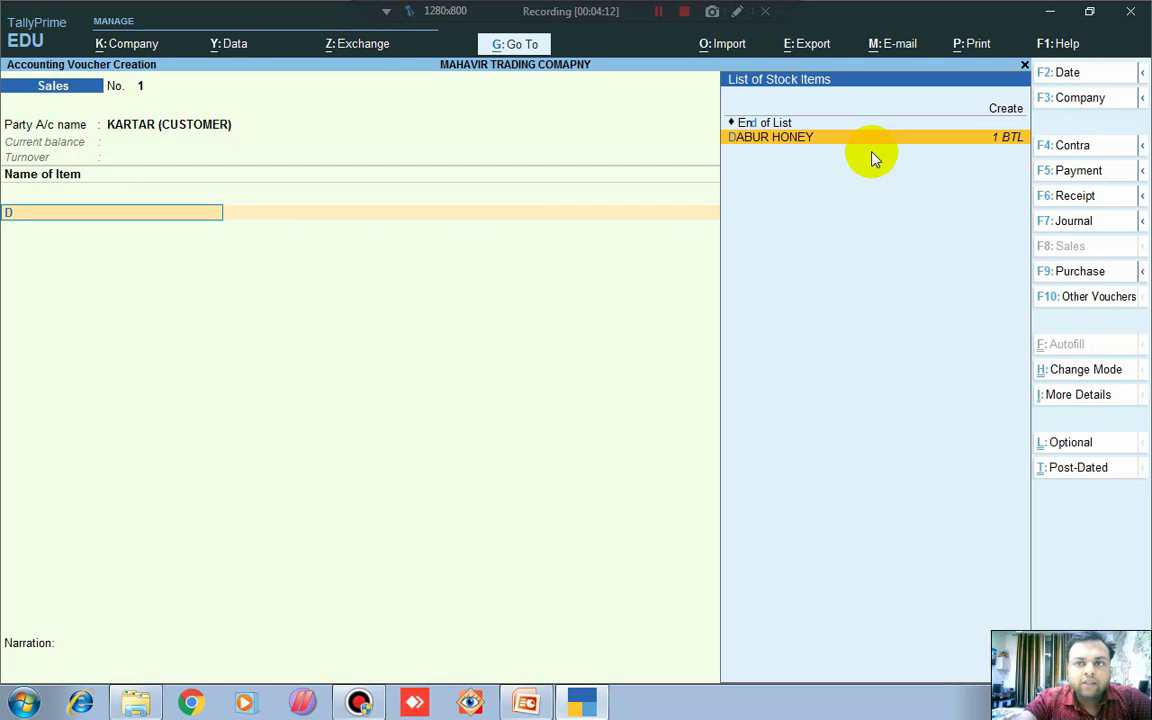
key("Return")
type("1")
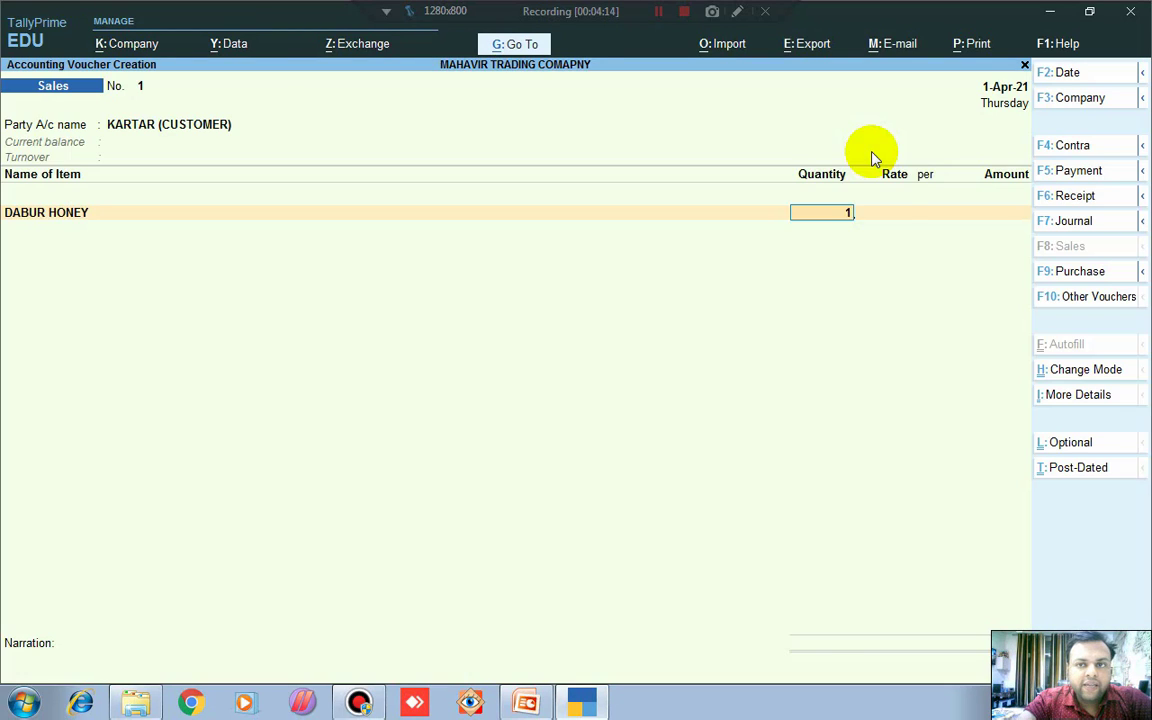
key("Return")
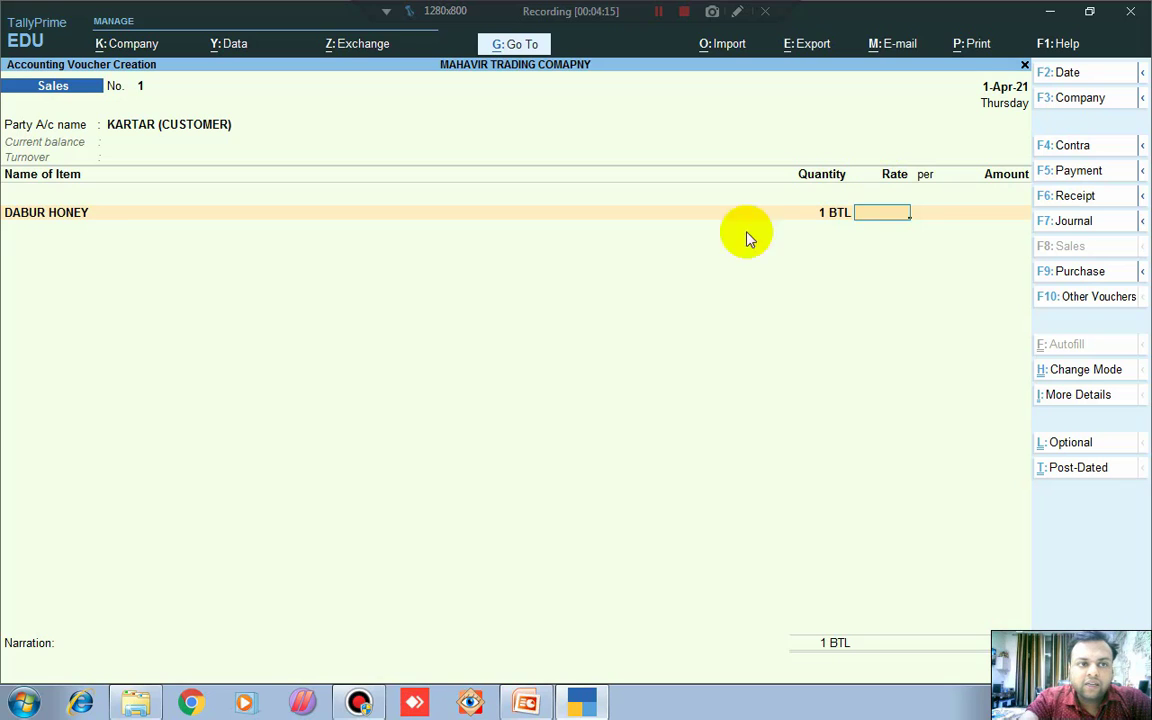
left_click(527, 700)
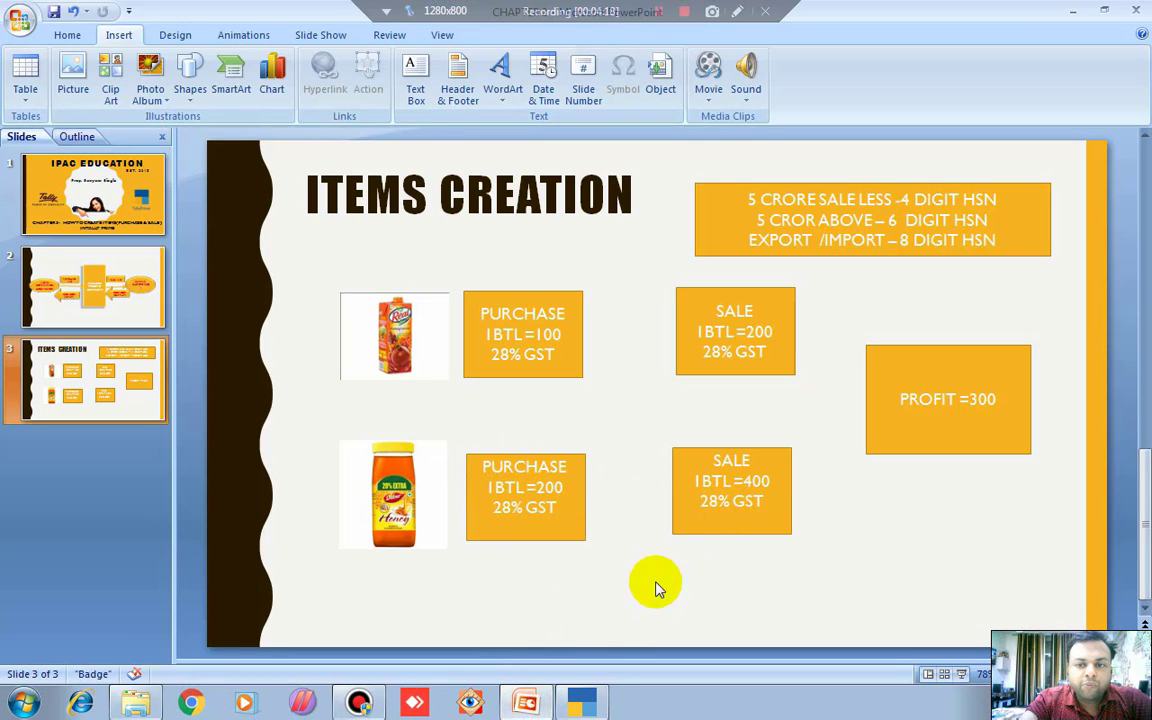
left_click(527, 700)
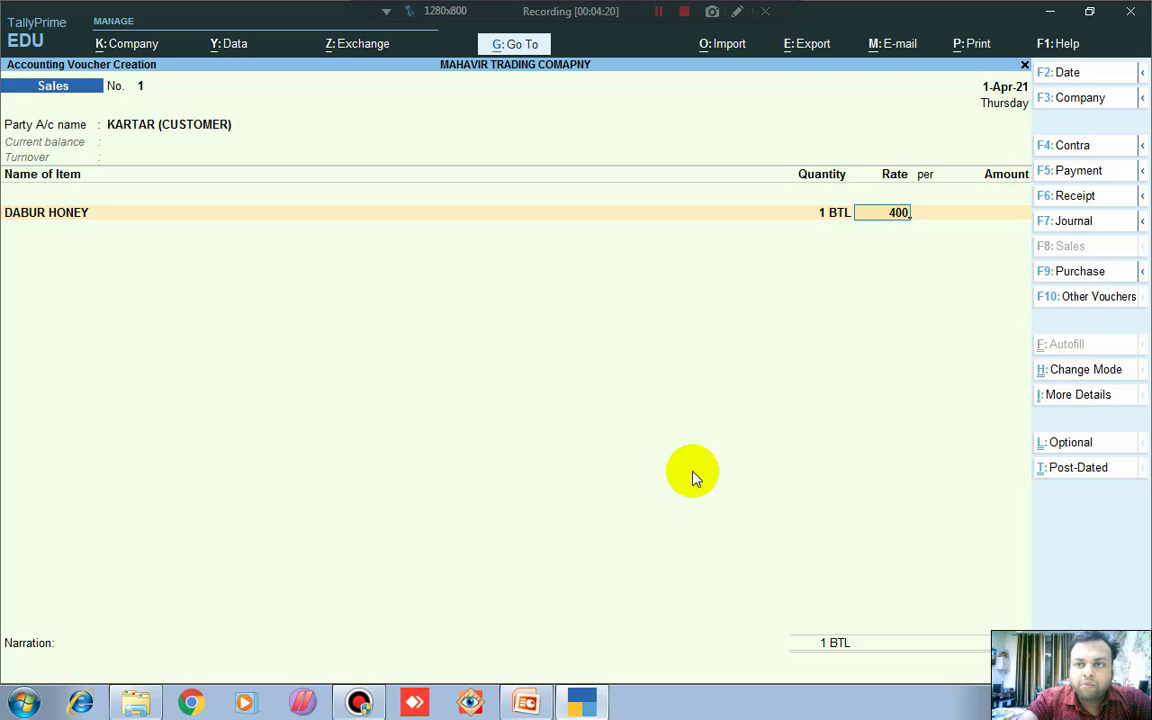
Enter DABUR HONEY at a rate of 400 per BTL and allocate it to SALE ACCOUNT with the default tax classification
key("Return")
key("Return")
key("Return")
key("Return")
key("Return")
key("Return")
key("Return")
key("Return")
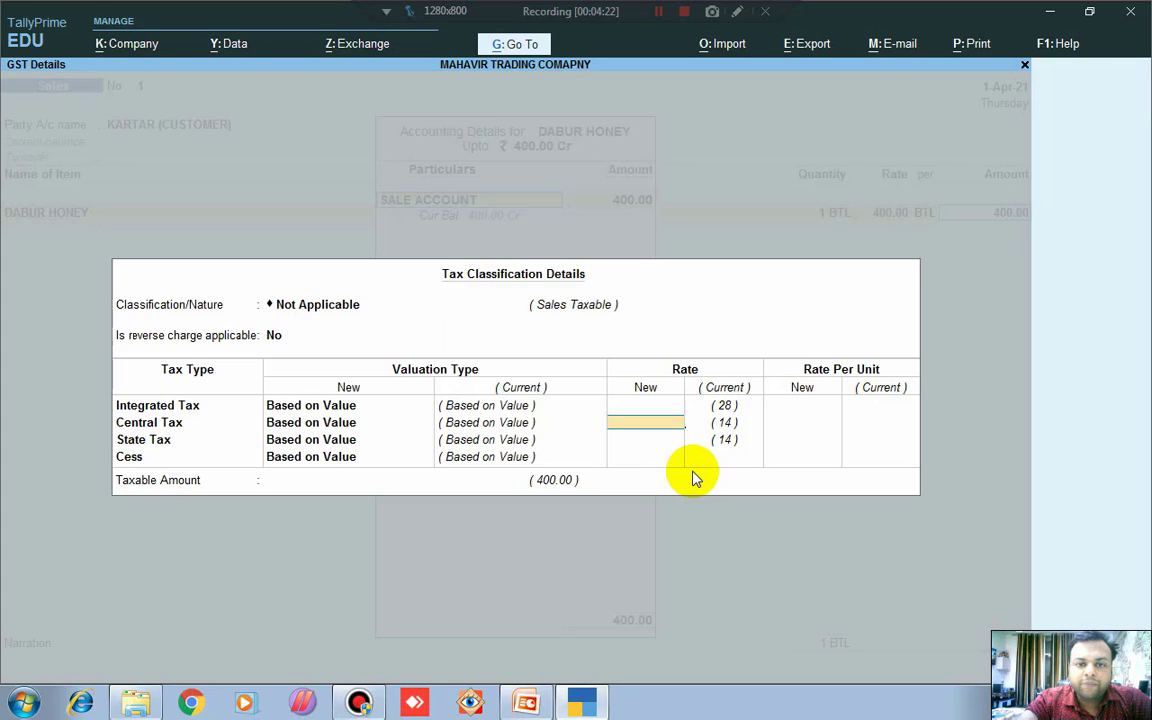
key("Return")
key("Return")
key("Return")
key("Return")
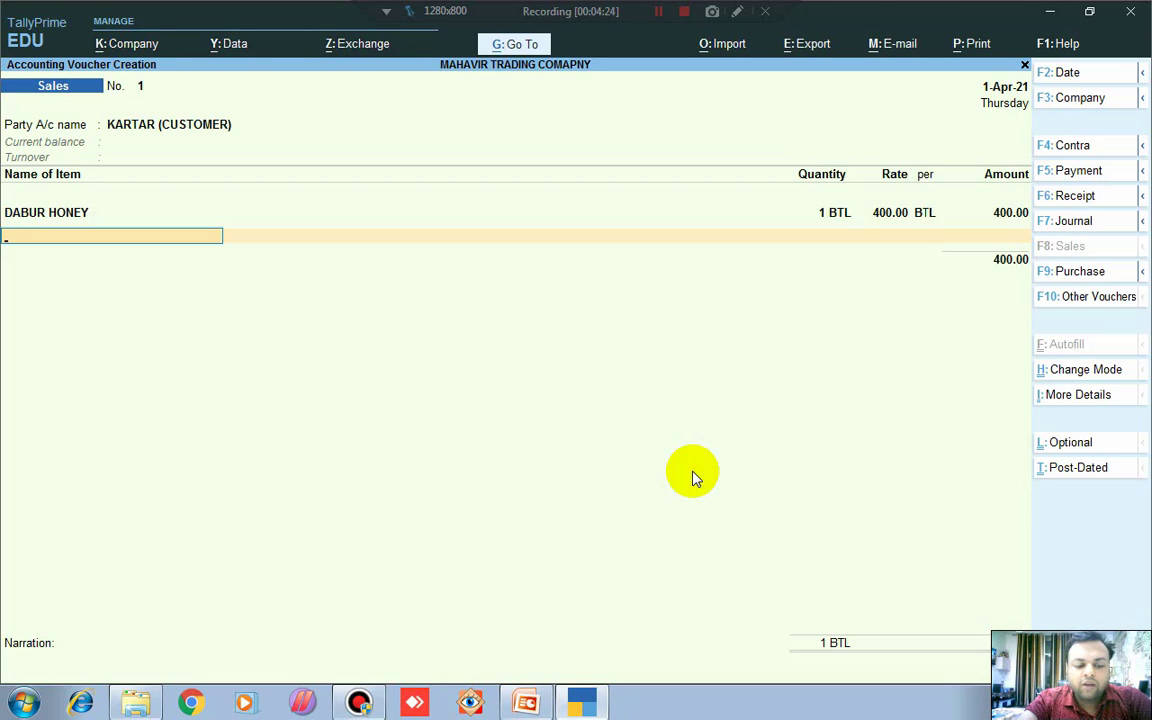
Add REAL JUICE to the sales voucher with a quantity of 1 BTL at a rate of 200 per BTL
type("r")
key("Return")
key("Return")
type("1")
key("Return")
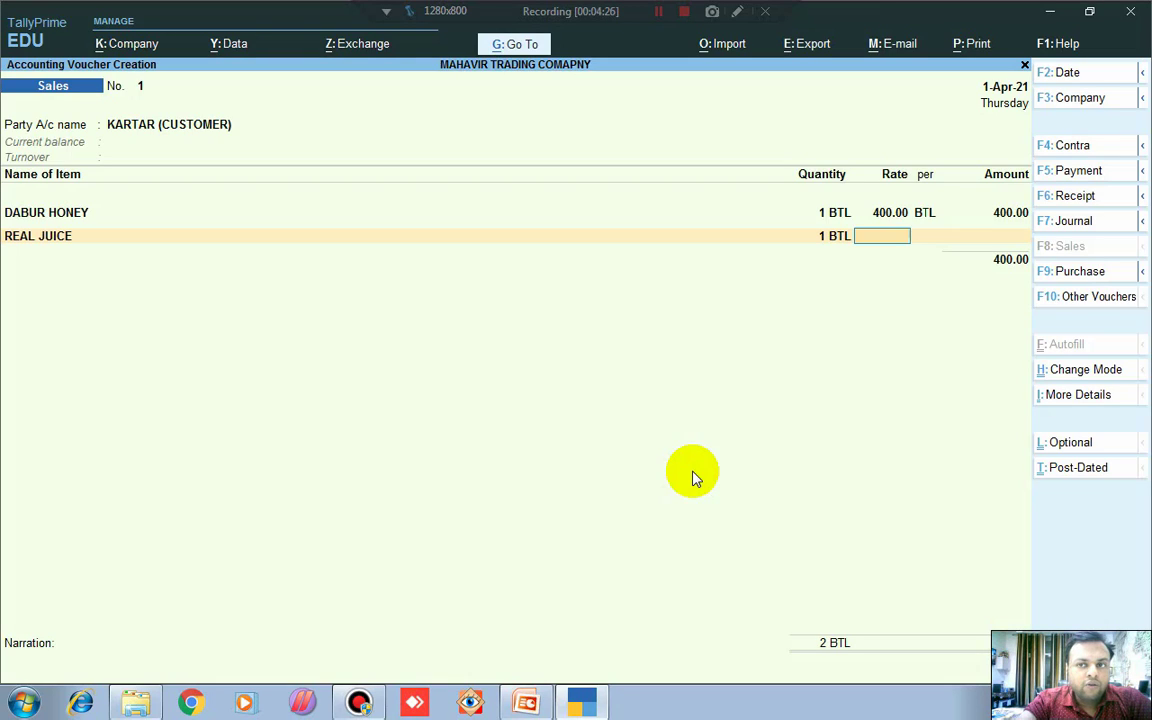
type("200")
key("Return")
key("Return")
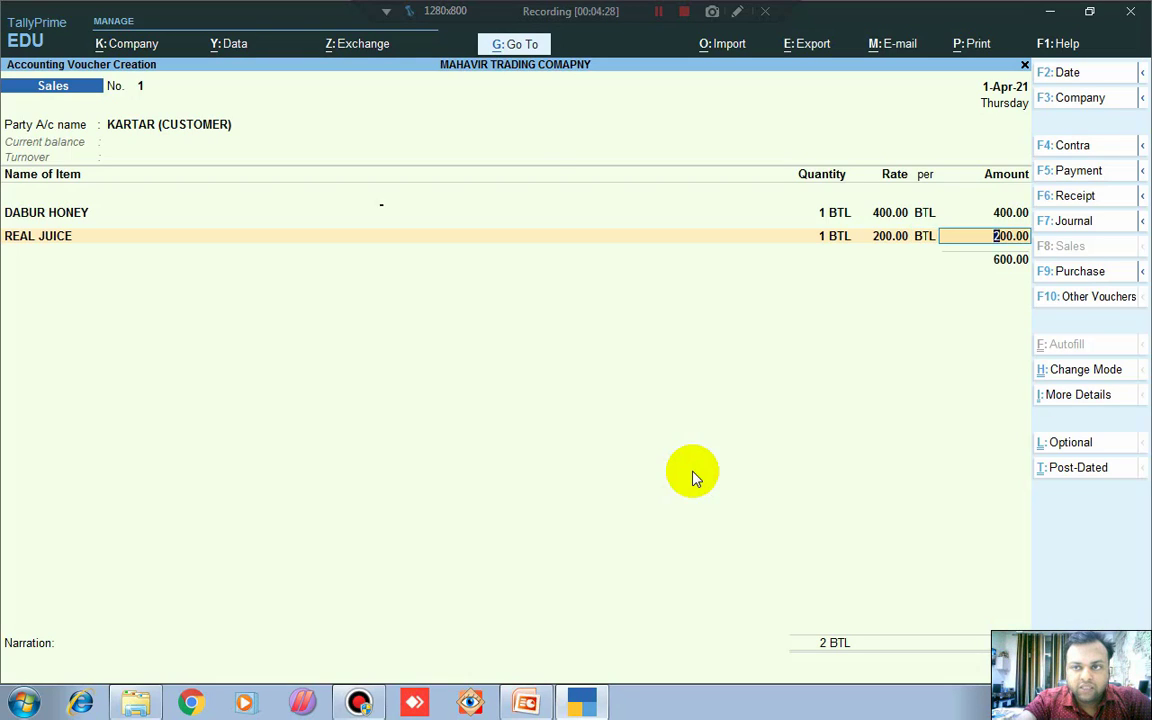
Allocate the REAL JUICE amount to SALE ACCOUNT and accept its default tax classification details
key("Return")
key("Return")
key("Return")
key("Return")
key("Return")
key("Return")
key("Return")
key("Return")
key("Return")
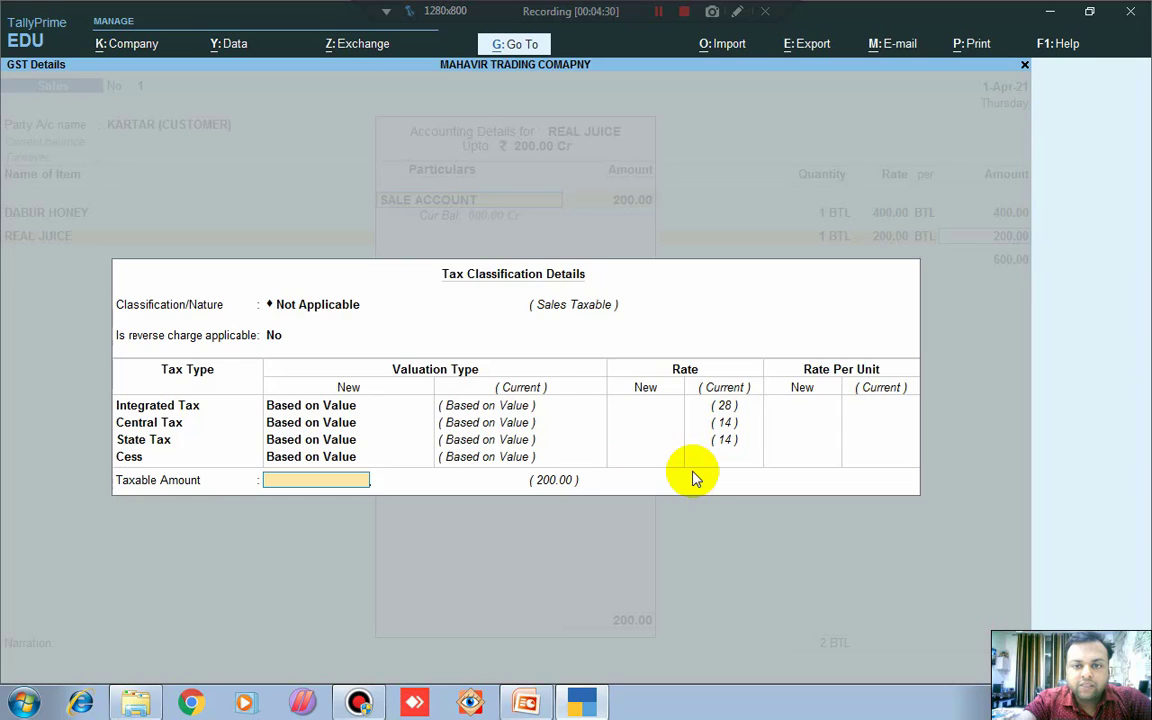
key("Return")
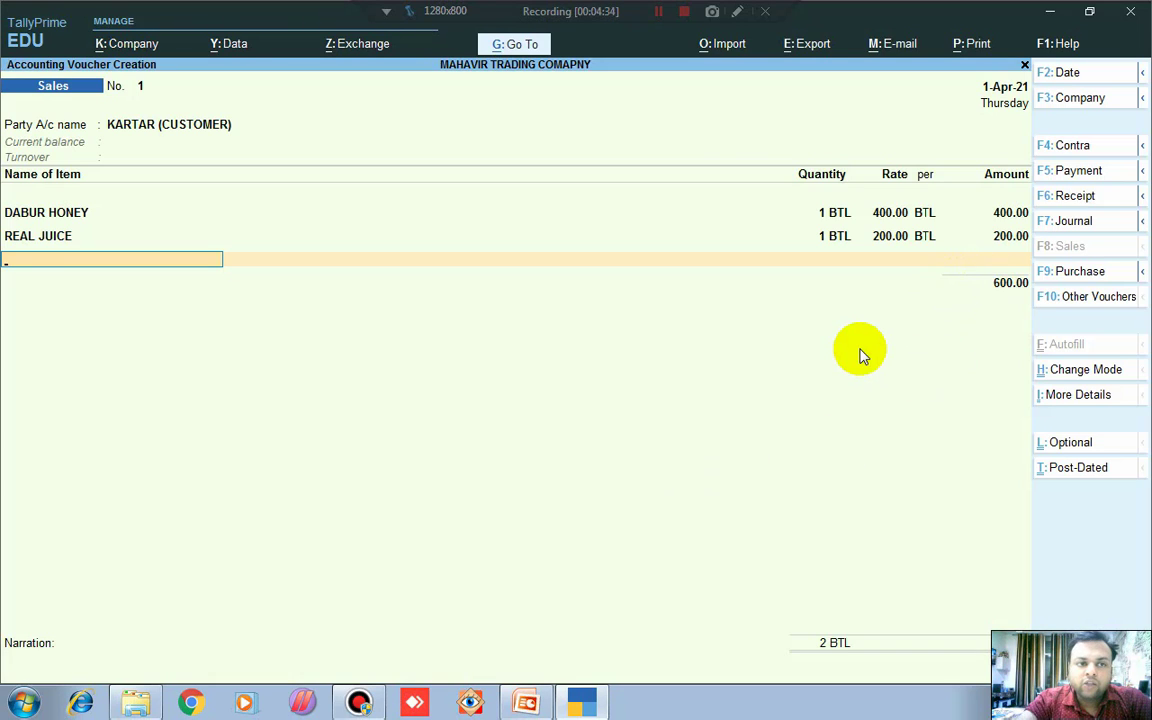
End the item list and add the CGST OUT ledger with its automatically calculated amount
key("Return")
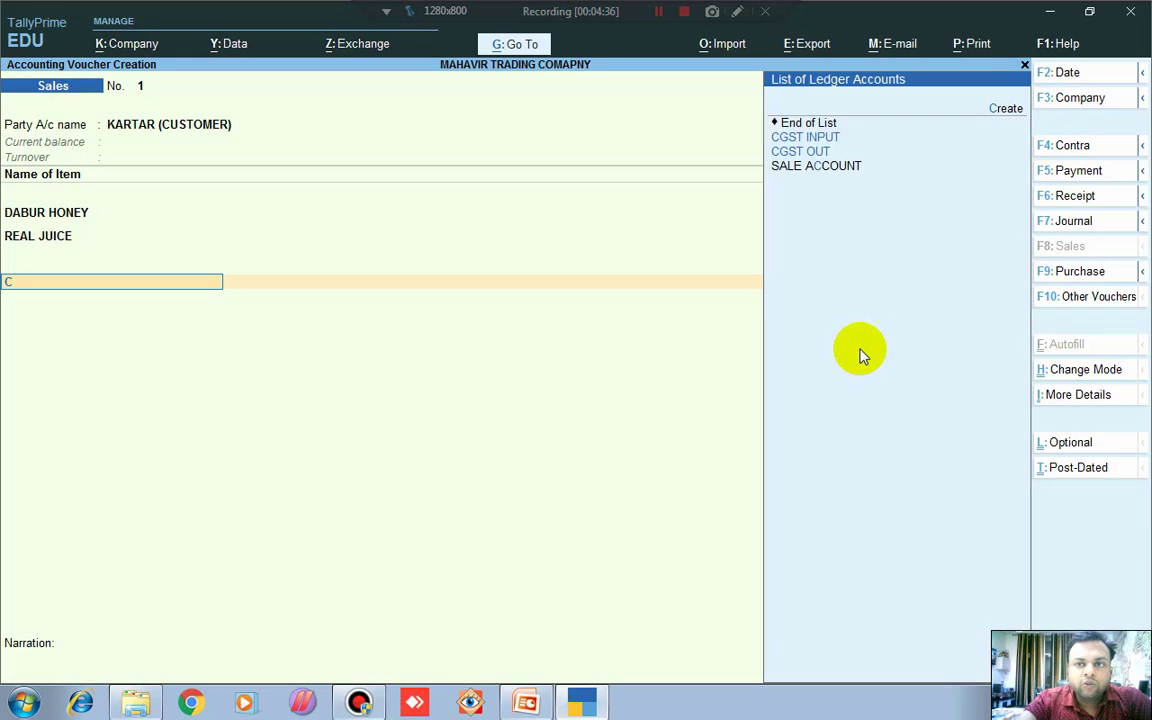
key("Down")
key("Down")
key("Return")
key("Return")
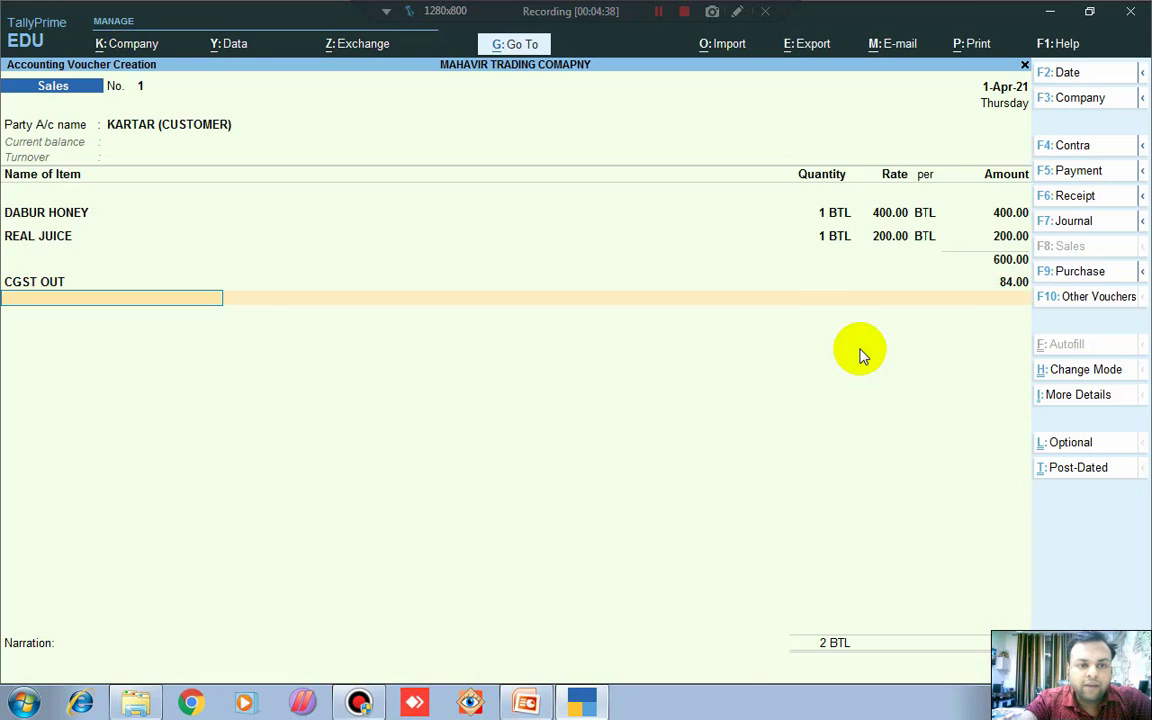
Add the SGST OUT ledger below CGST OUT, replacing the mistakenly chosen SGST INPUT
type("s")
key("Down")
key("Return")
key("Escape")
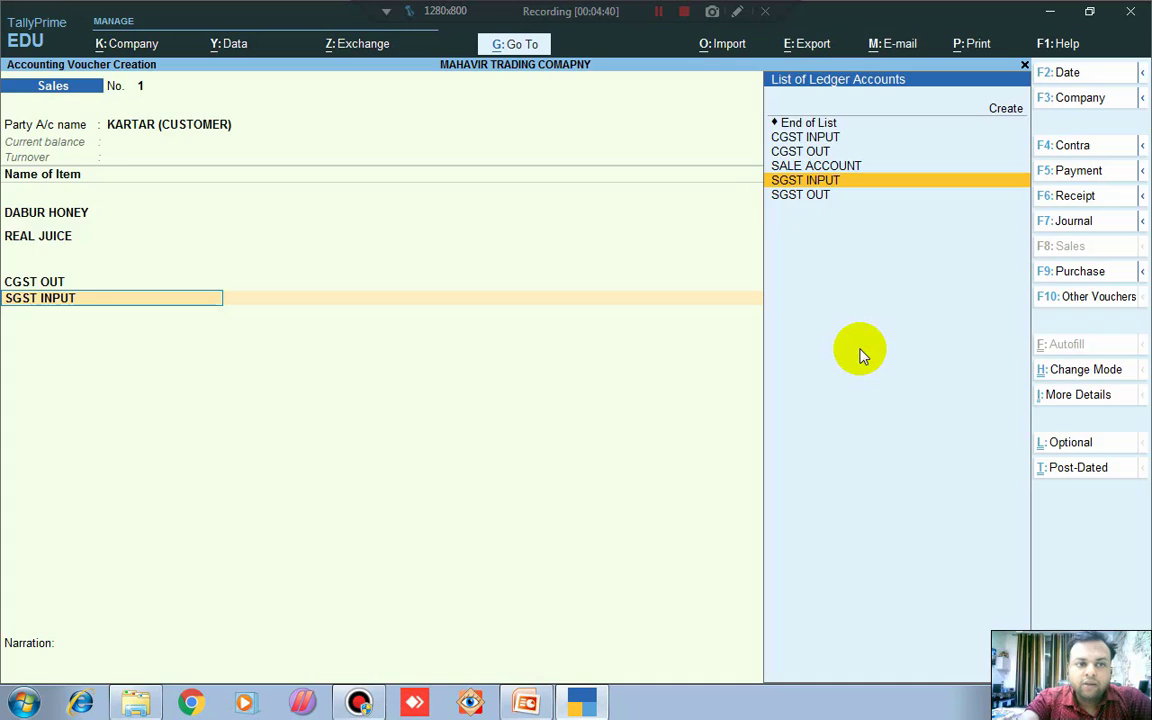
key("Down")
key("Return")
key("Return")
Verify the voucher's GST in the built-in calculator with 600*28/100 and 168/2, and close the calculator
key("ctrl")
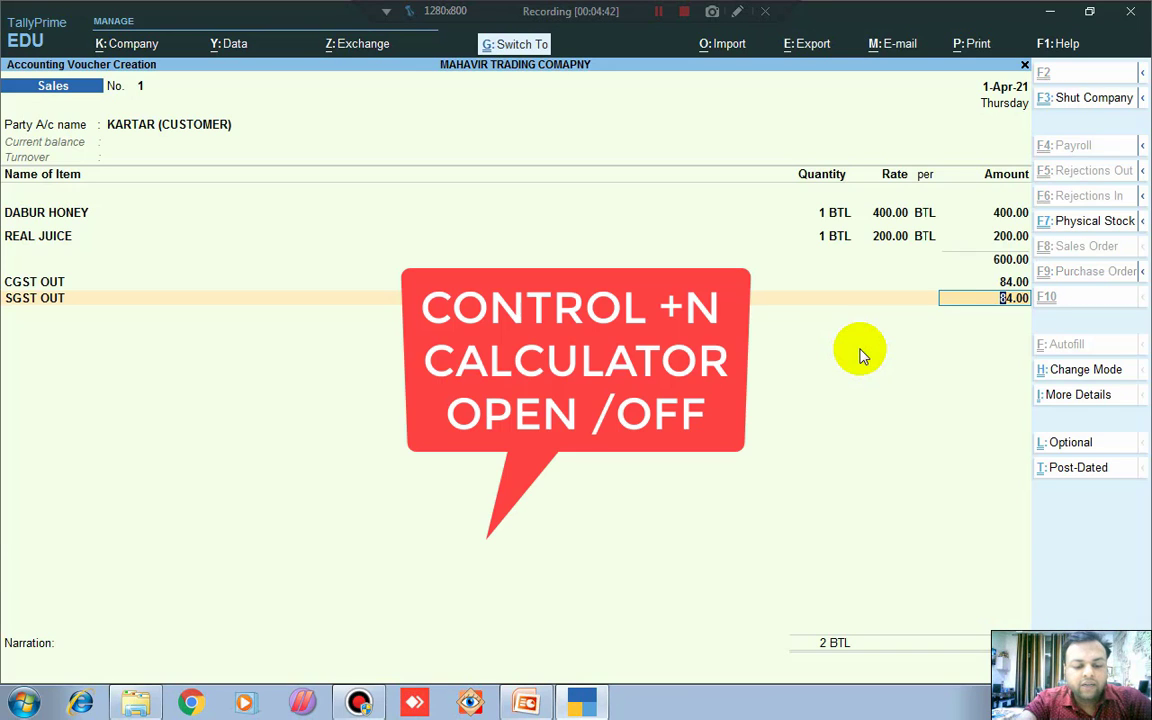
key("ctrl+n")
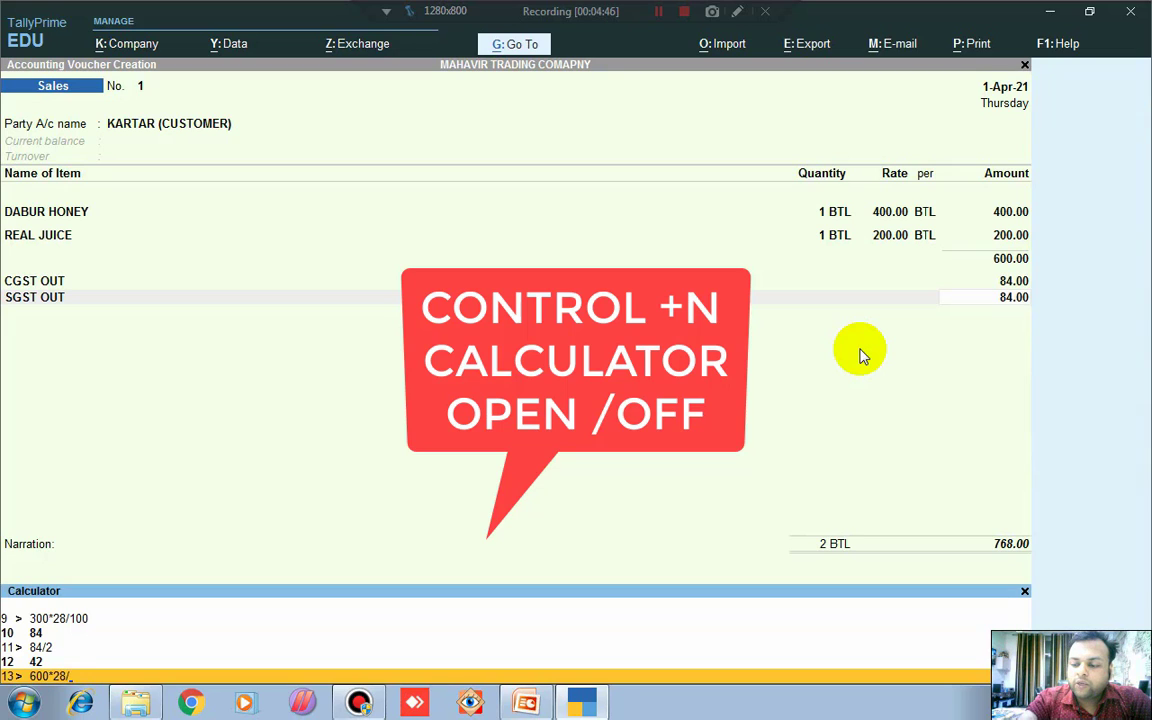
type("600*28/100")
key("Return")
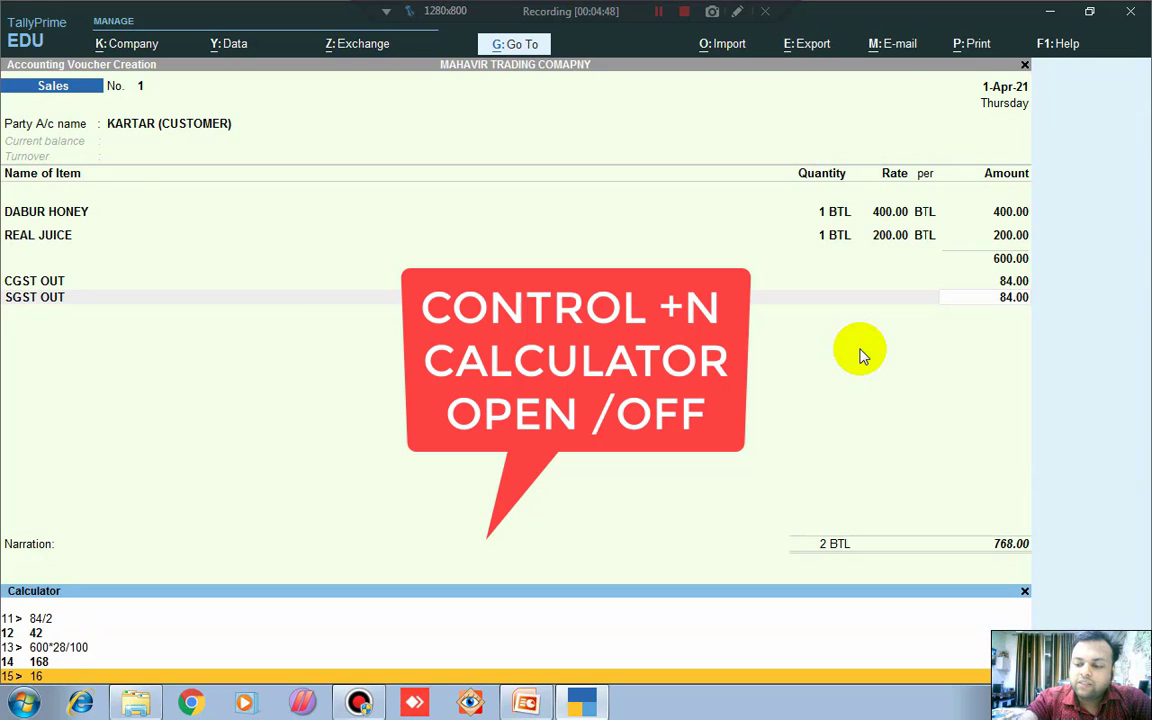
type("168/2")
key("Return")
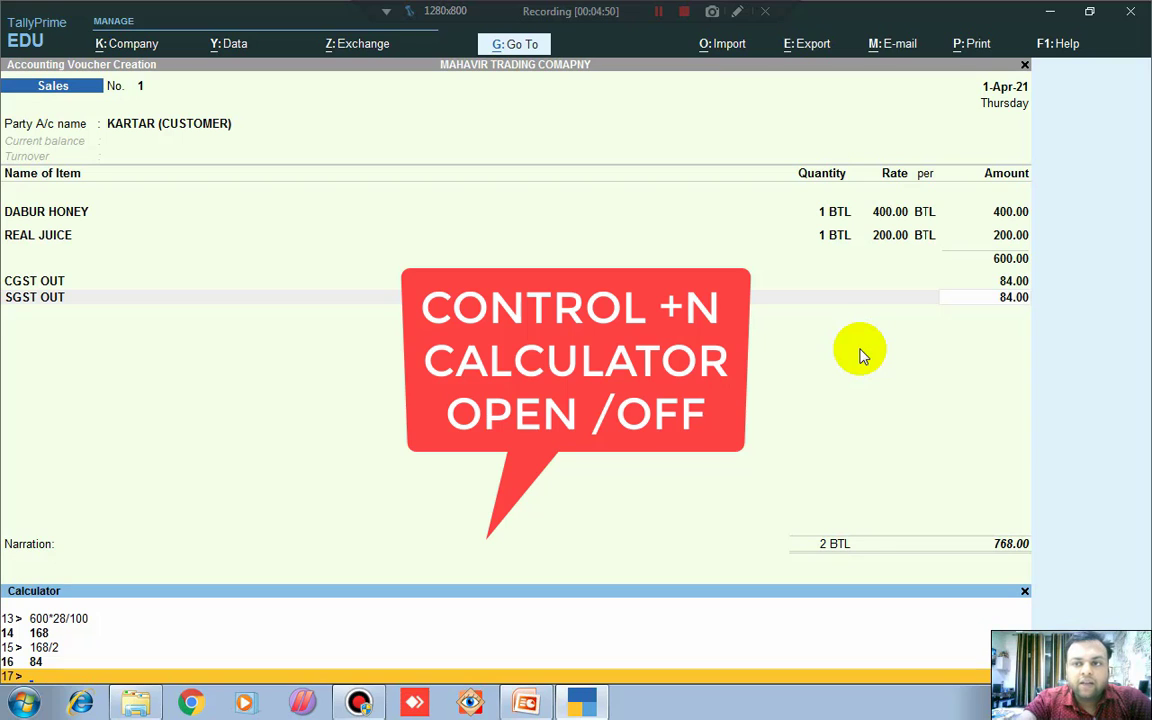
key("ctrl+n")
key("ctrl+n")
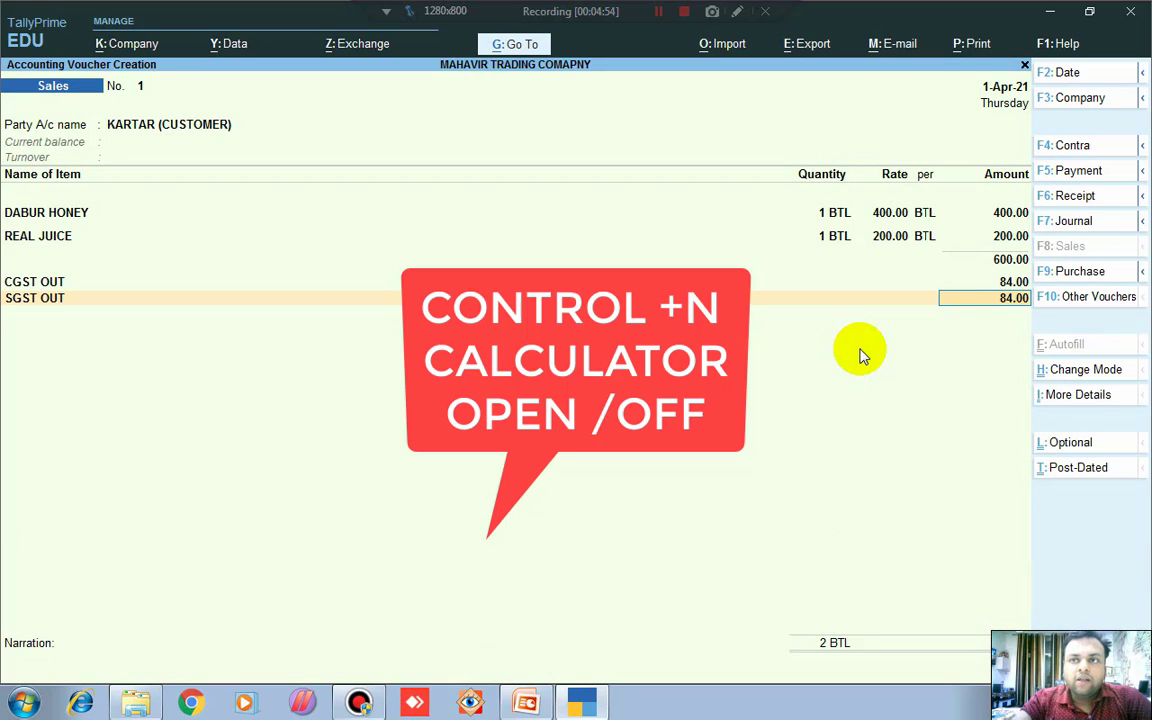
Examine the voucher's GST tax analysis in detailed form for each item's central and state tax, and close it
left_click(1062, 394)
key("Down")
key("Down")
key("Down")
key("Down")
key("Down")
key("Down")
key("Down")
key("Down")
key("Down")
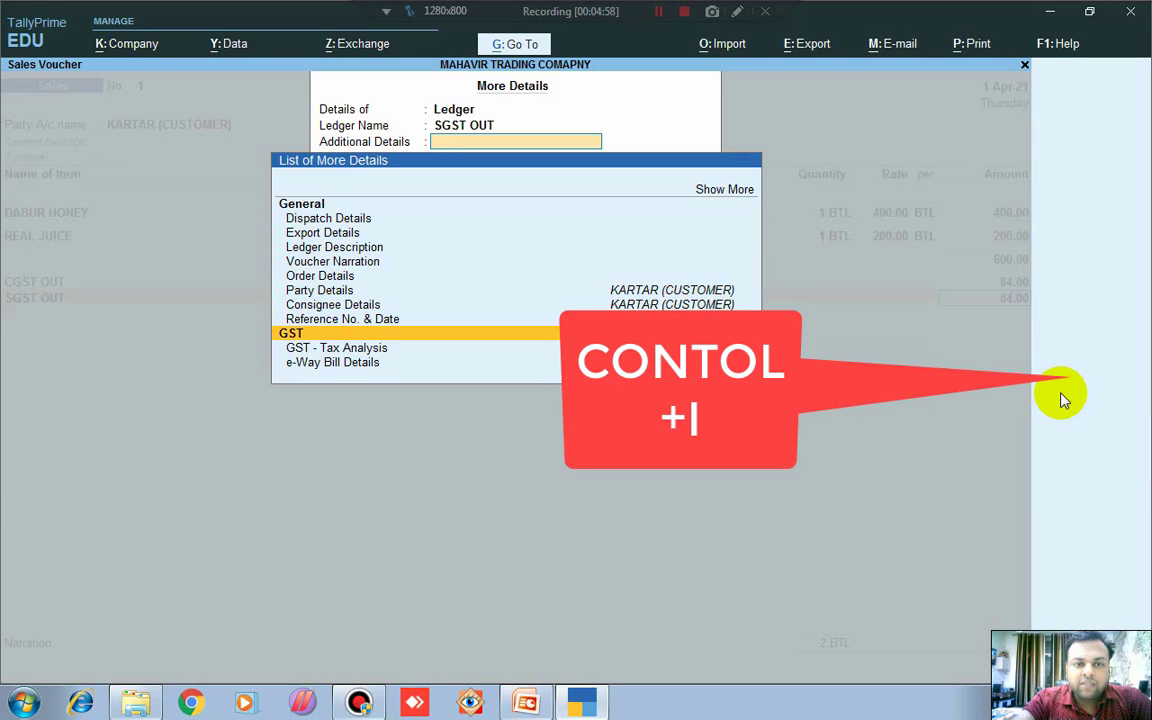
key("Return")
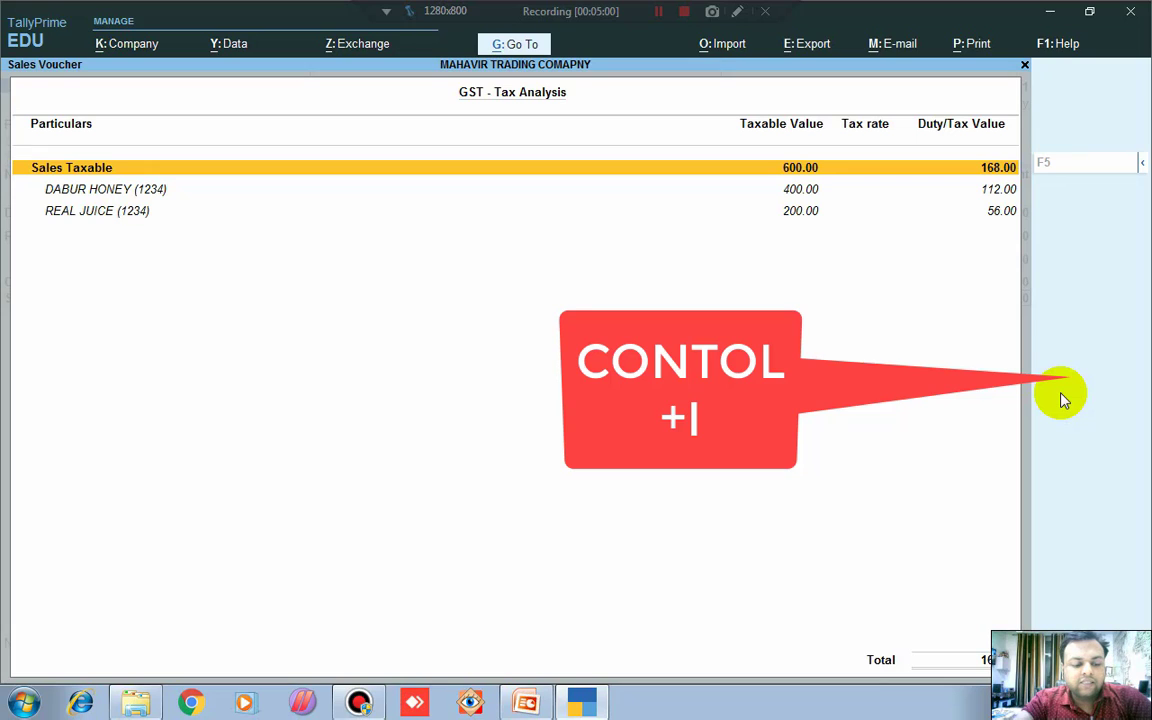
left_click(1141, 162)
left_click(959, 190)
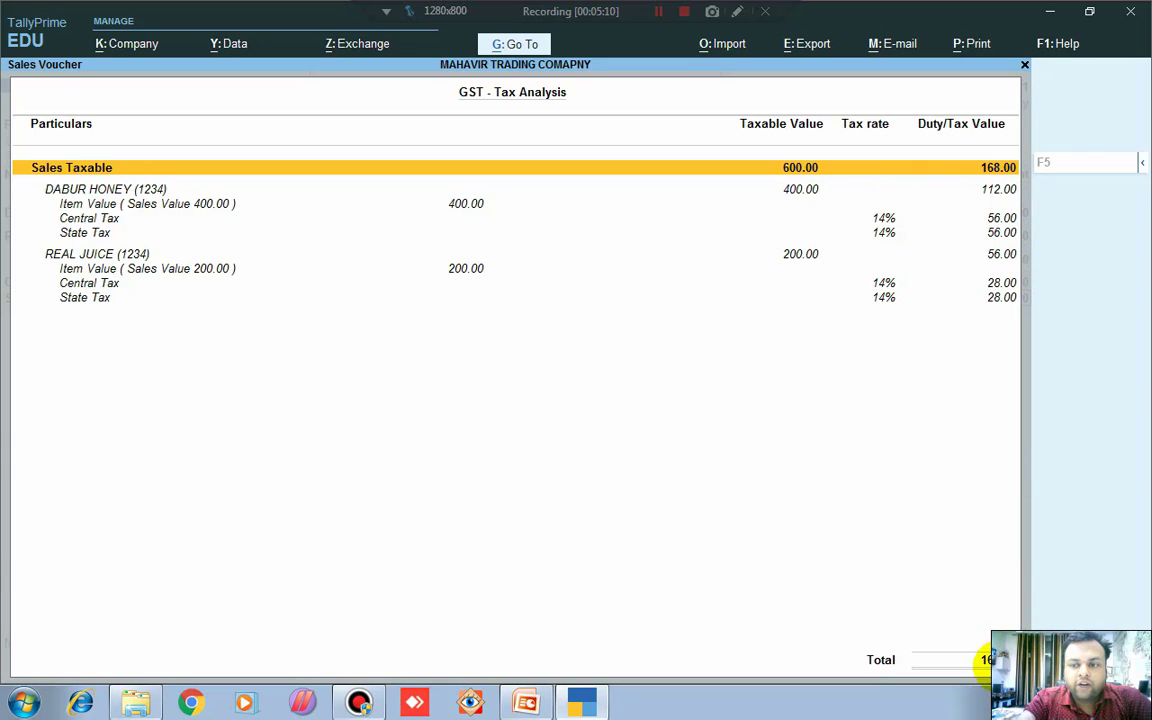
key("Escape")
Finish the ledger entries and accept the customer's bill-wise details as New Ref 1 for 768.00 Dr
key("Return")
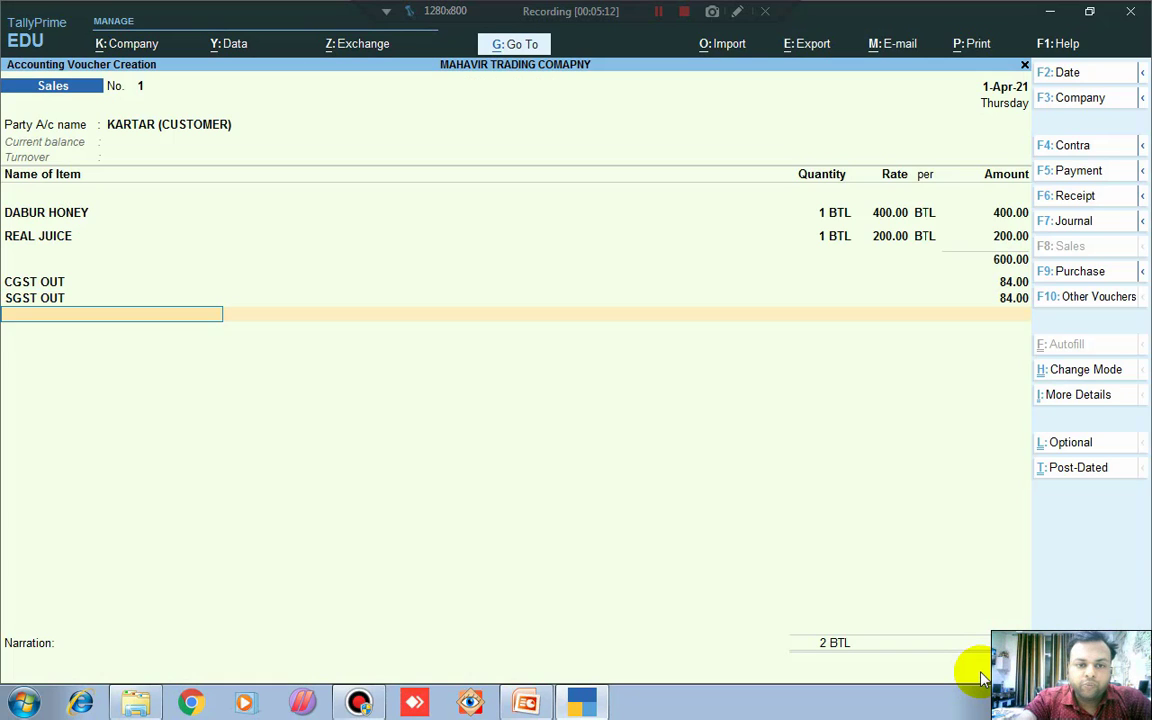
key("Return")
key("Return")
key("Return")
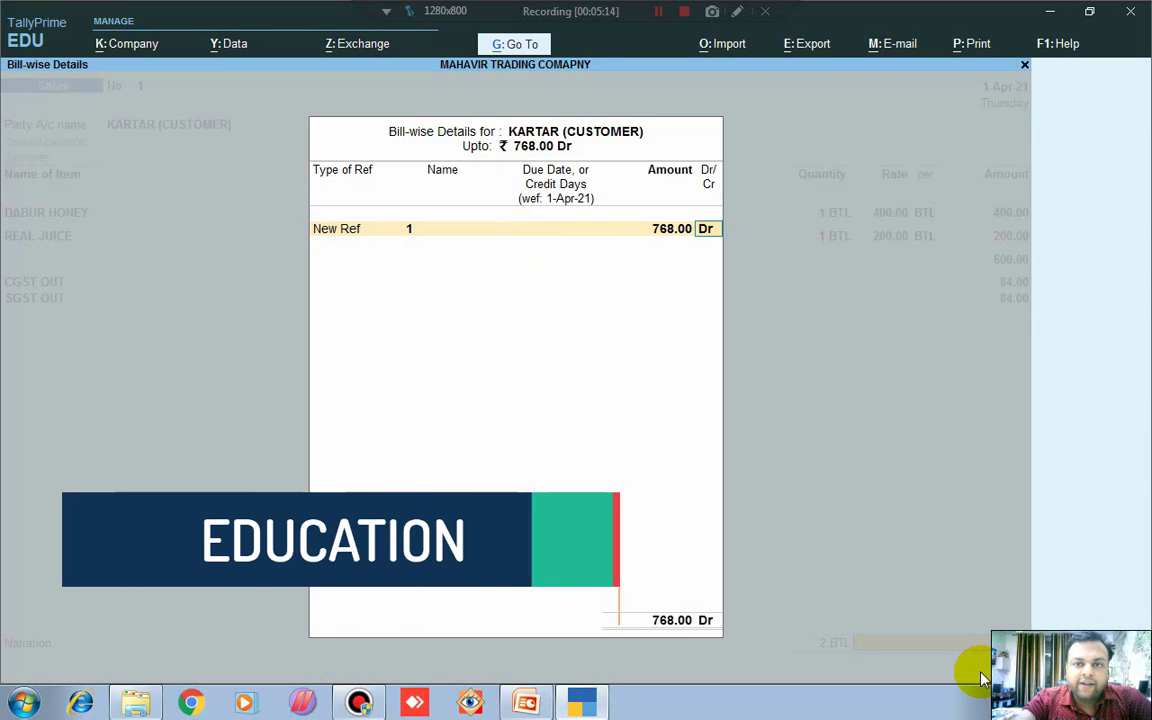
key("Return")
key("Return")
key("Return")
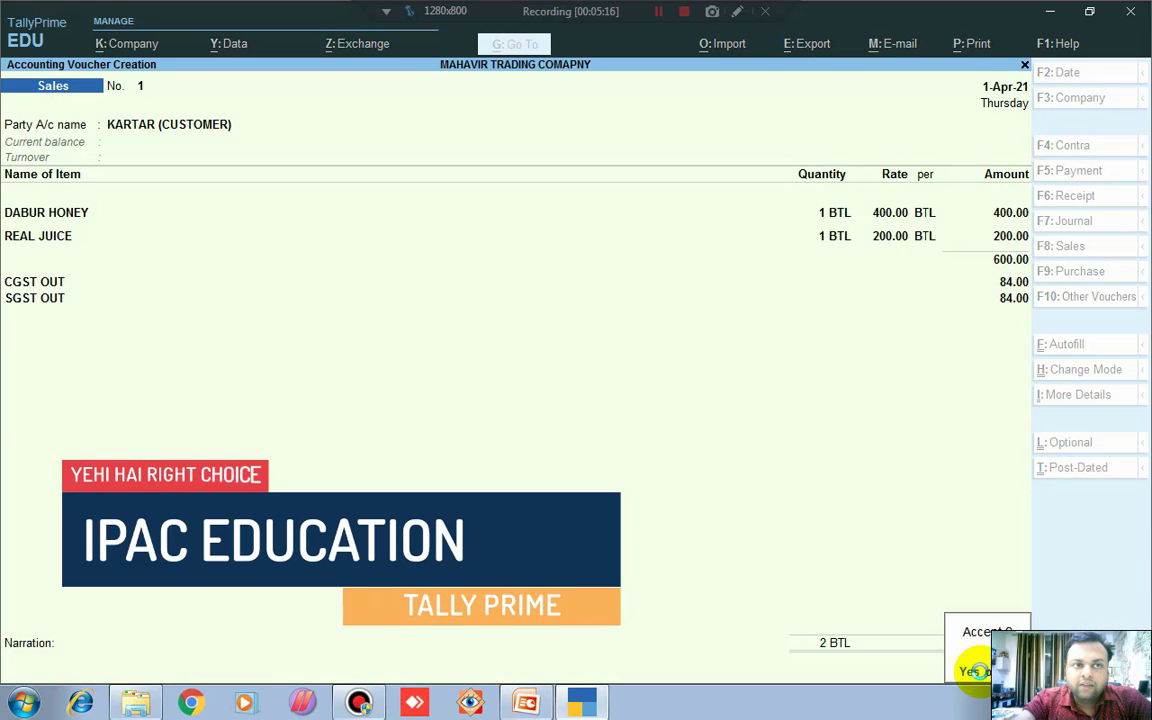
Save the sales voucher and quit voucher creation to the Gateway of Tally
key("Return")
key("Escape")
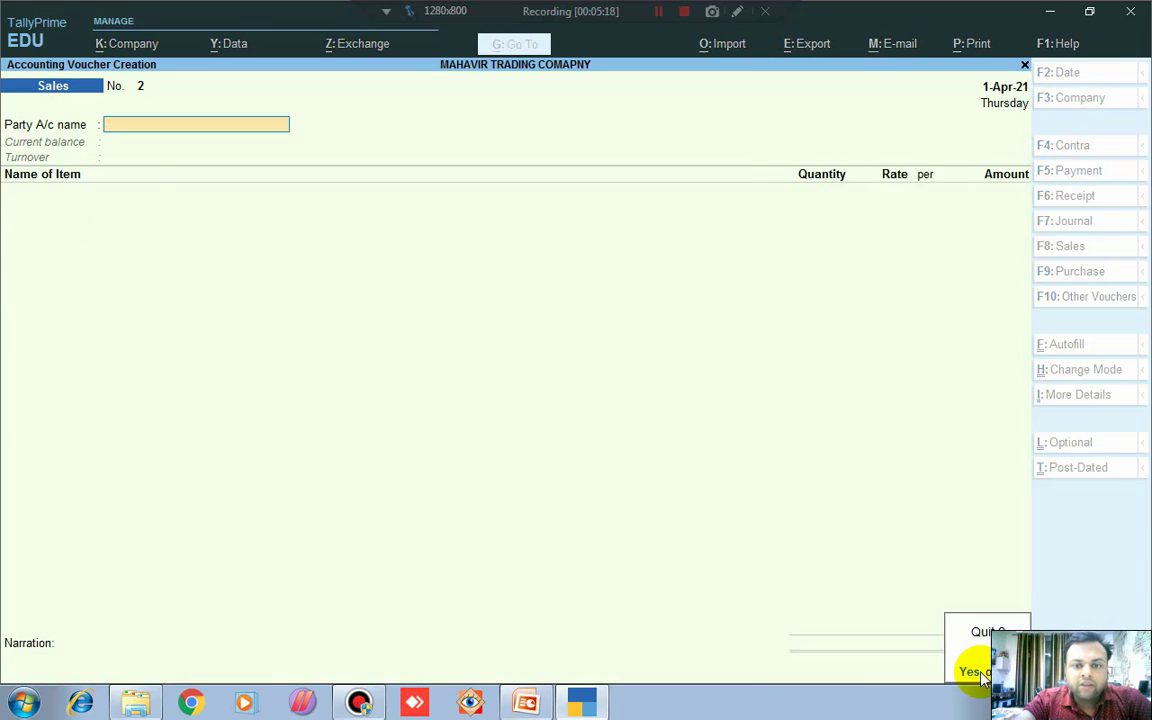
key("Return")
Check the closing stock in the Stock Summary report after the sale, and close the report
key("Down")
key("Down")
key("Down")
key("Down")
key("Down")
key("Return")
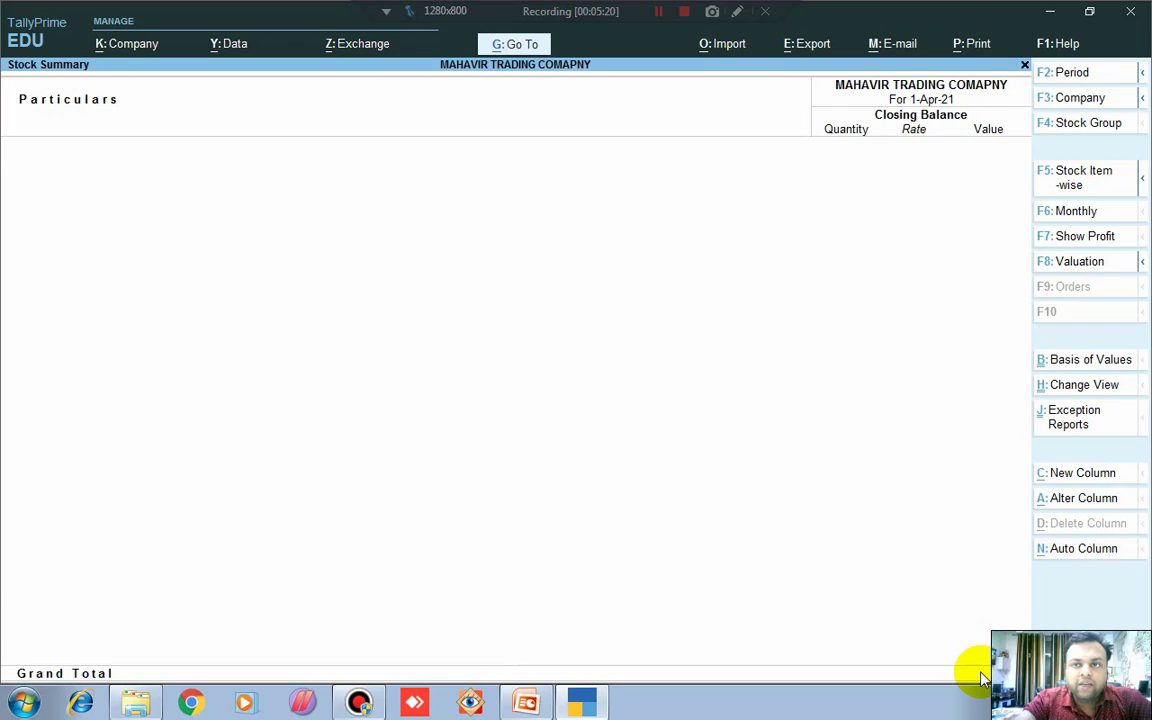
key("Escape")
Open the Profit & Loss A/c in detailed form and examine the purchase, sales, gross profit and nett profit figures
key("Up")
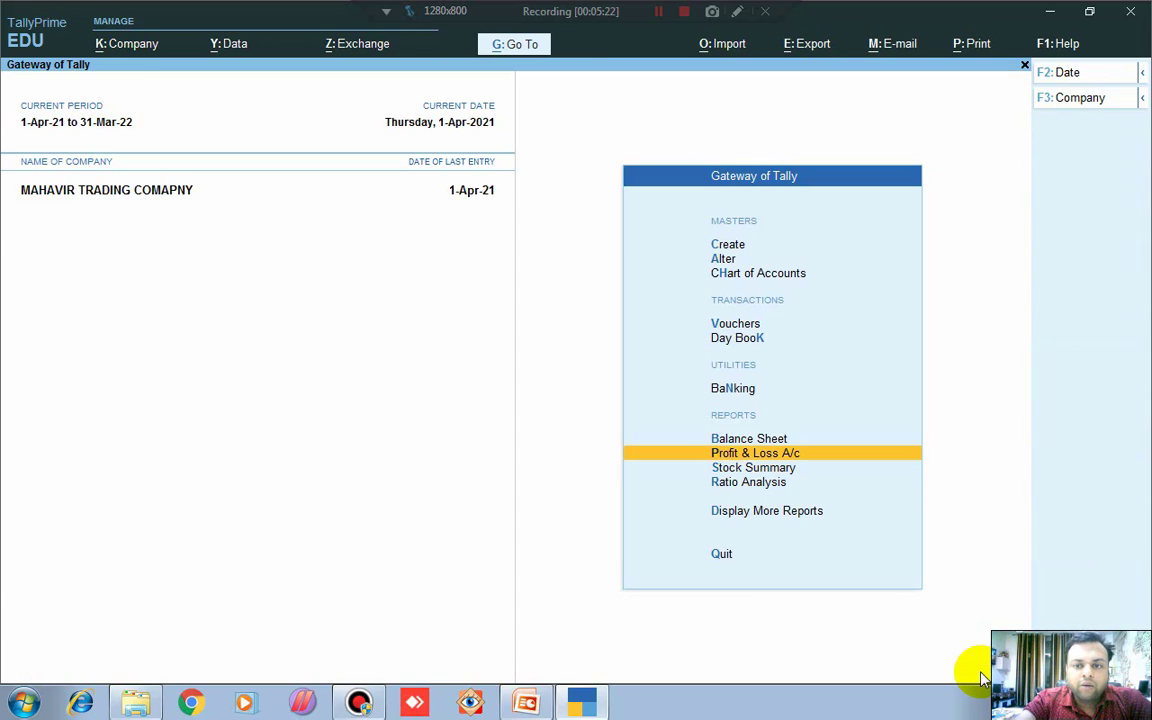
key("Return")
key("alt+f5")
key("Down")
key("Down")
key("Down")
key("Down")
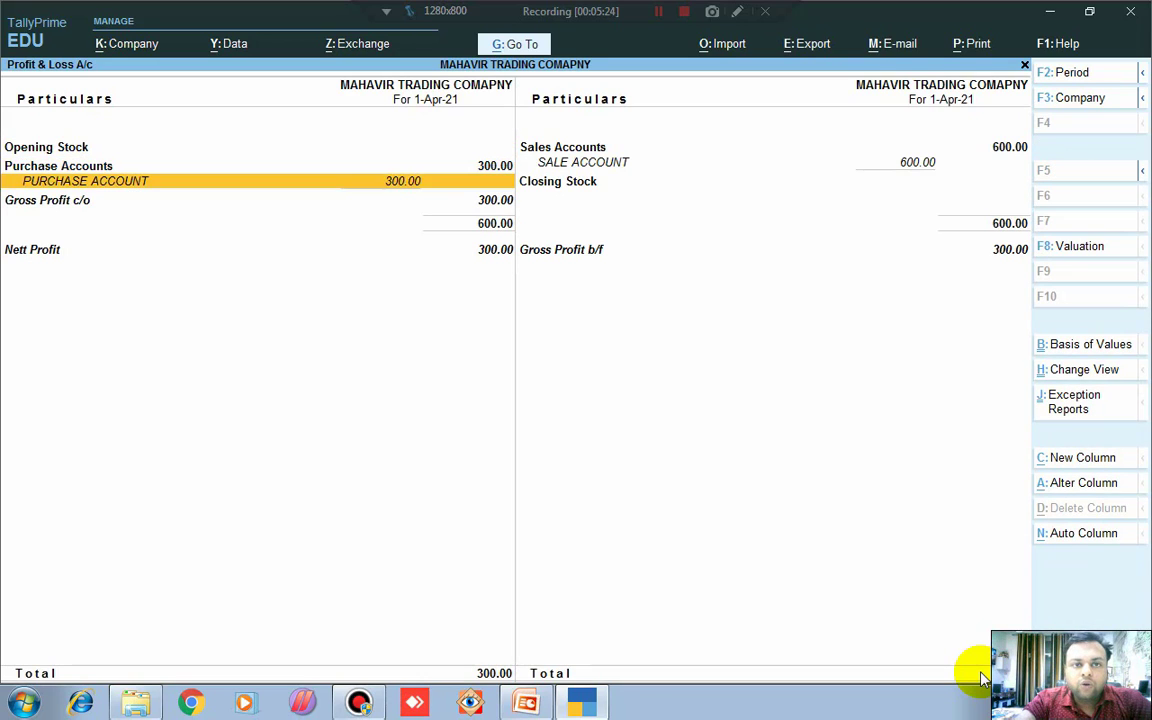
key("Right")
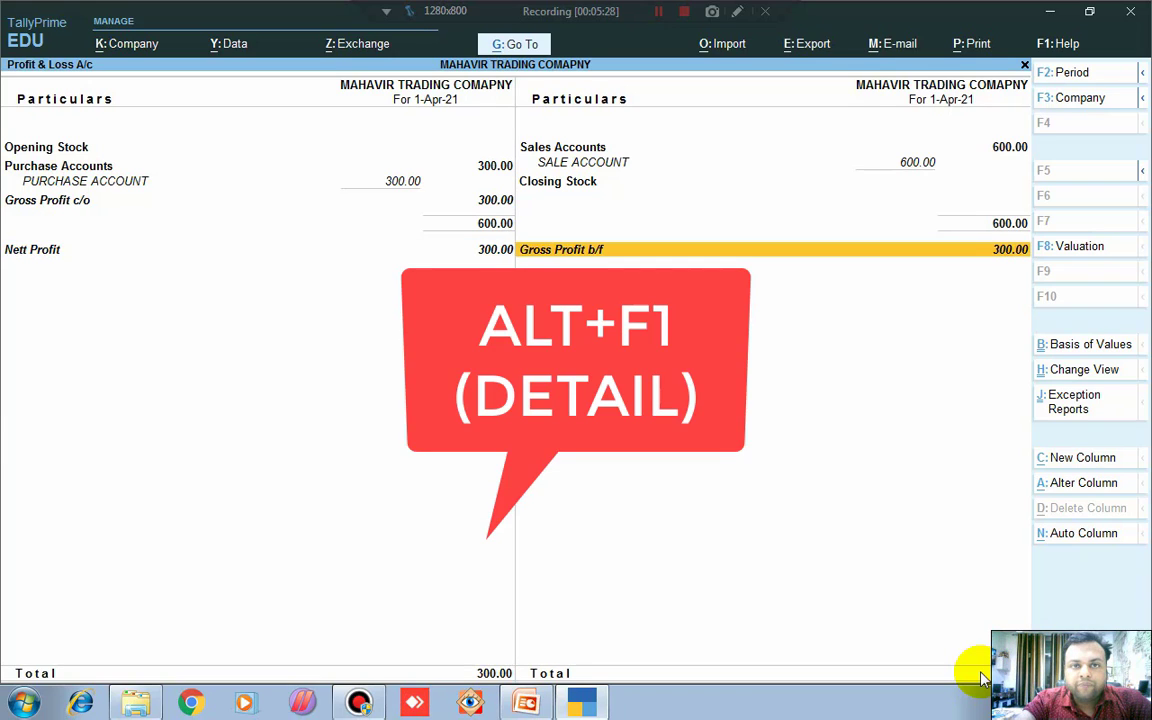
key("Left")
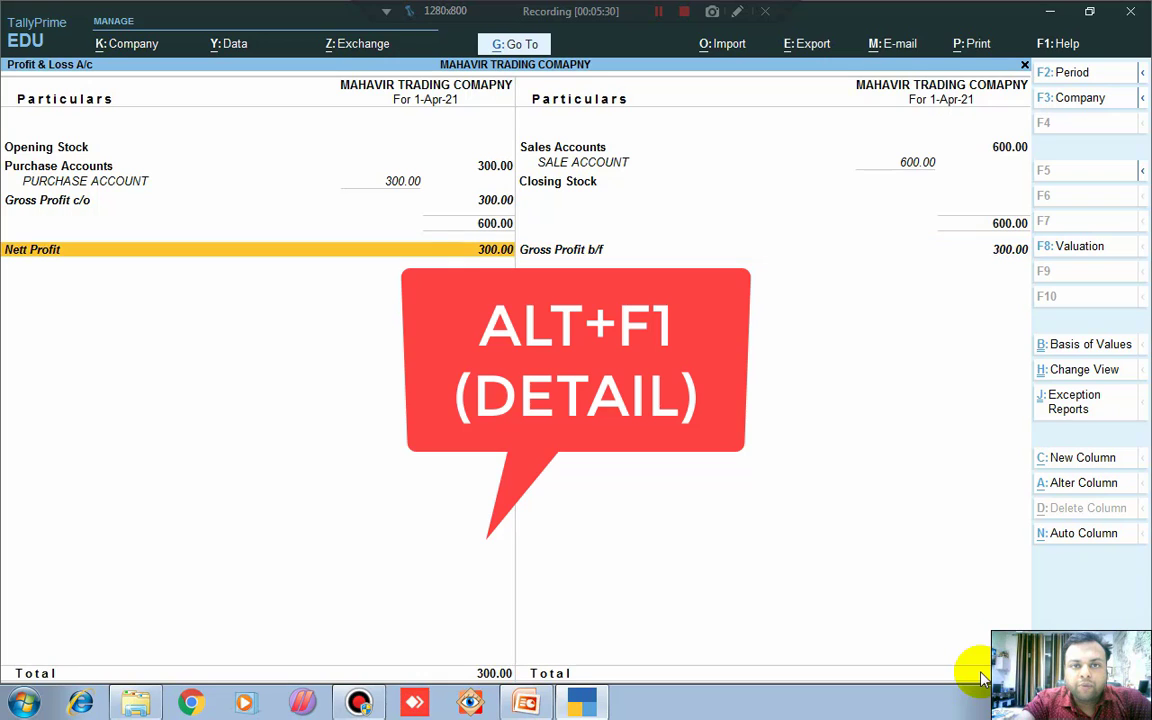
Compare the profit with the Items Creation slide in PowerPoint, return to TallyPrime and close the Profit & Loss A/c
left_click(524, 702)
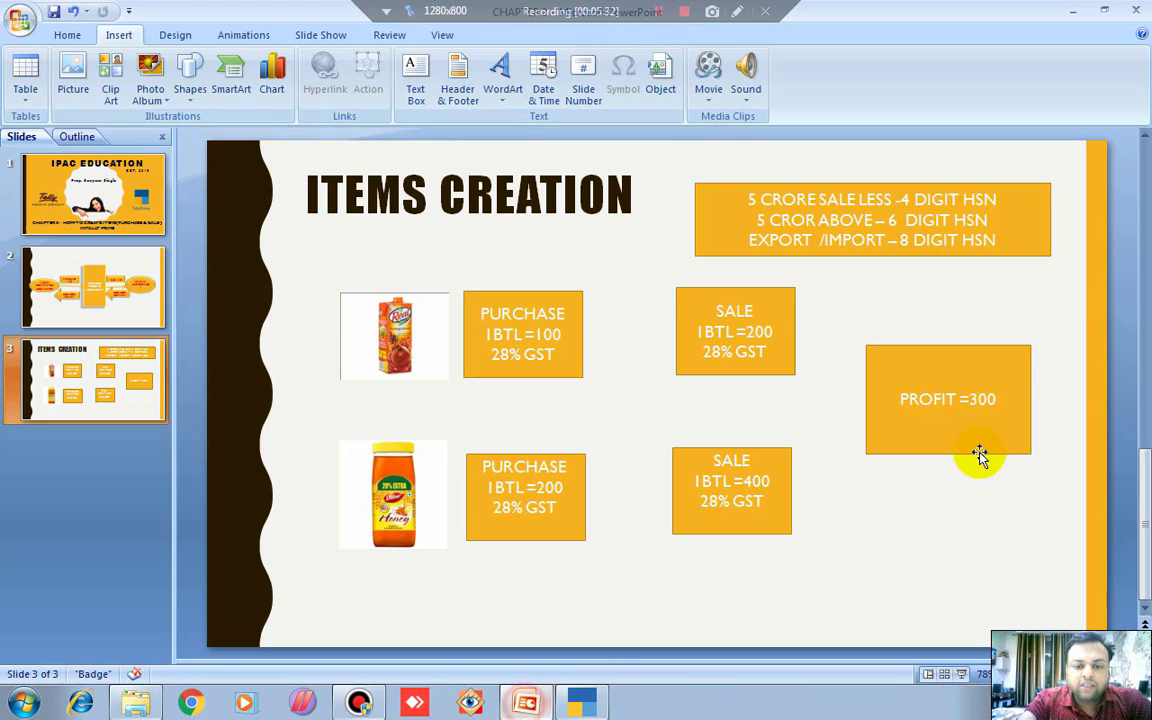
left_click(582, 702)
key("Escape")
Open the Balance Sheet in detailed form and examine the Sundry Creditors and Sundry Debtors balances
key("Up")
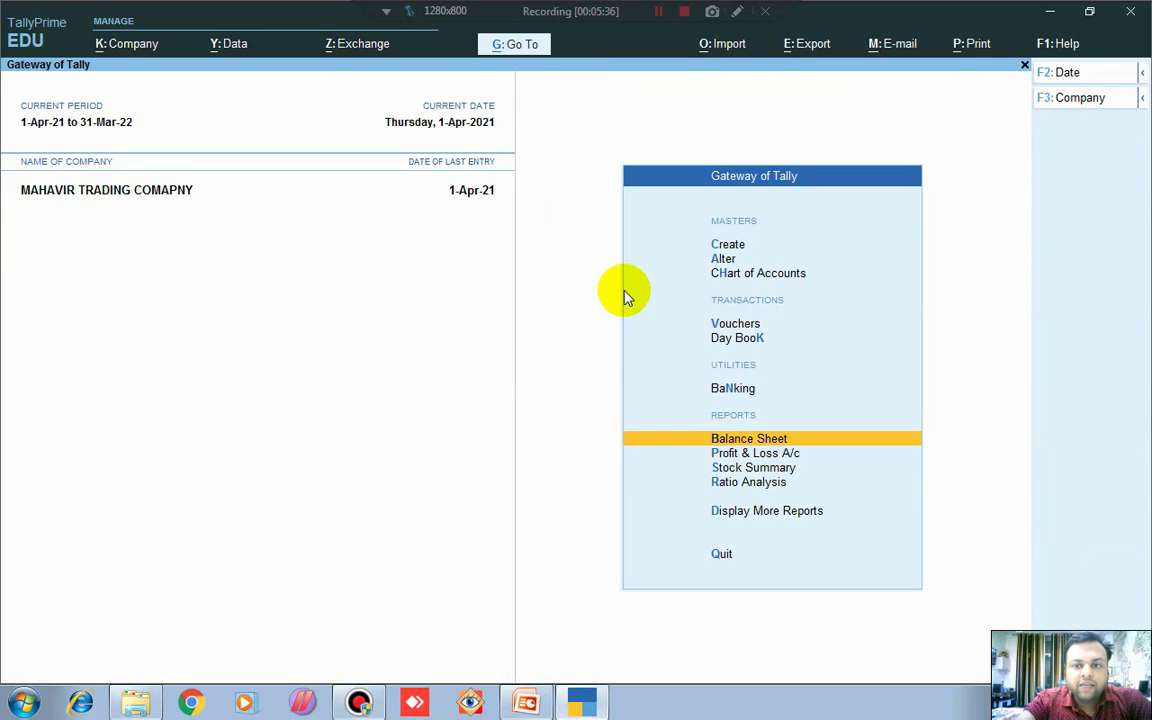
key("Return")
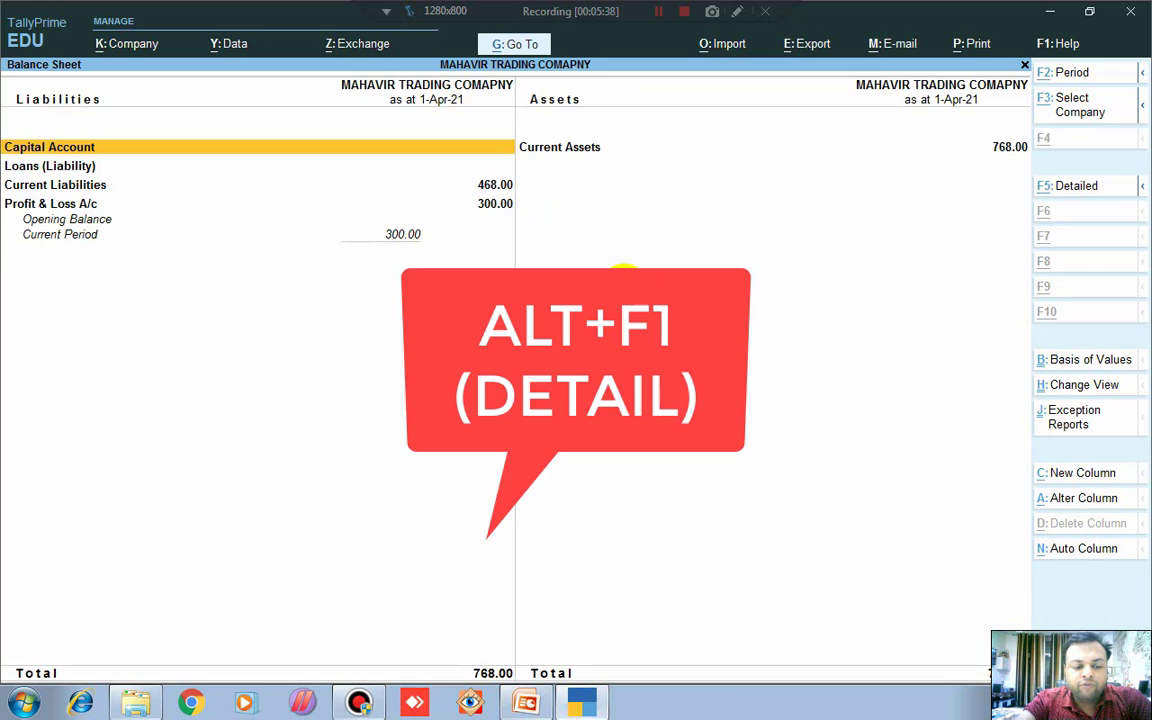
key("alt+F1")
key("Down")
key("Down")
key("Down")
key("Down")
key("Down")
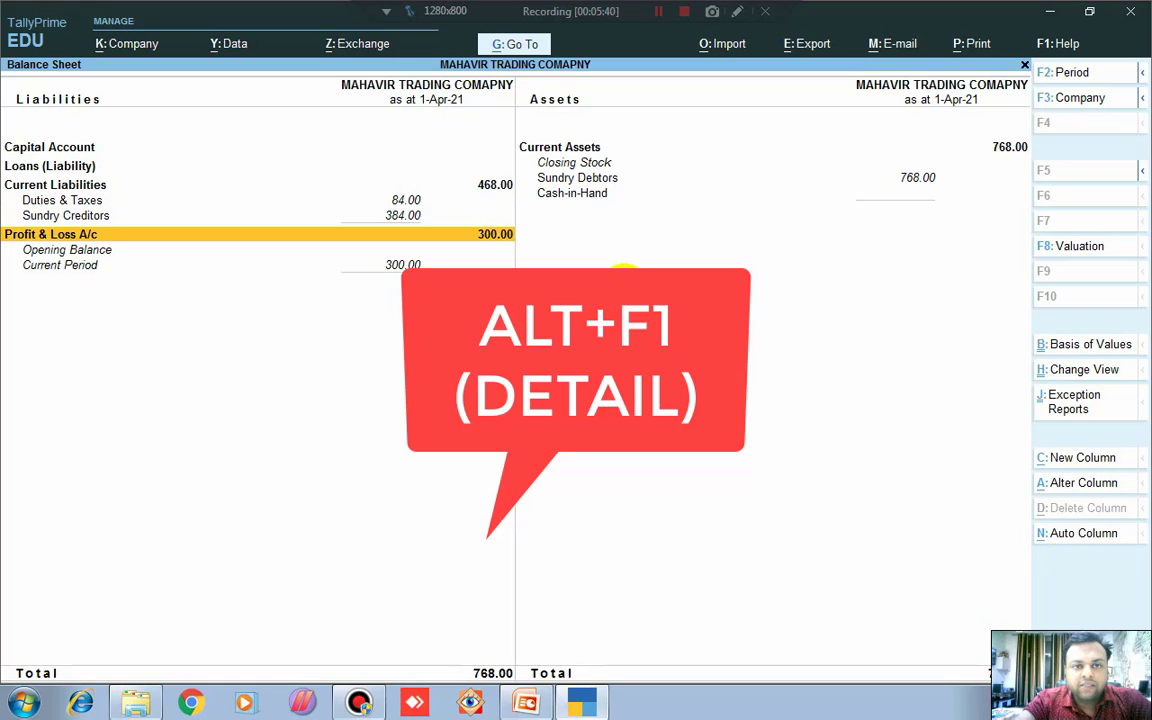
key("Up")
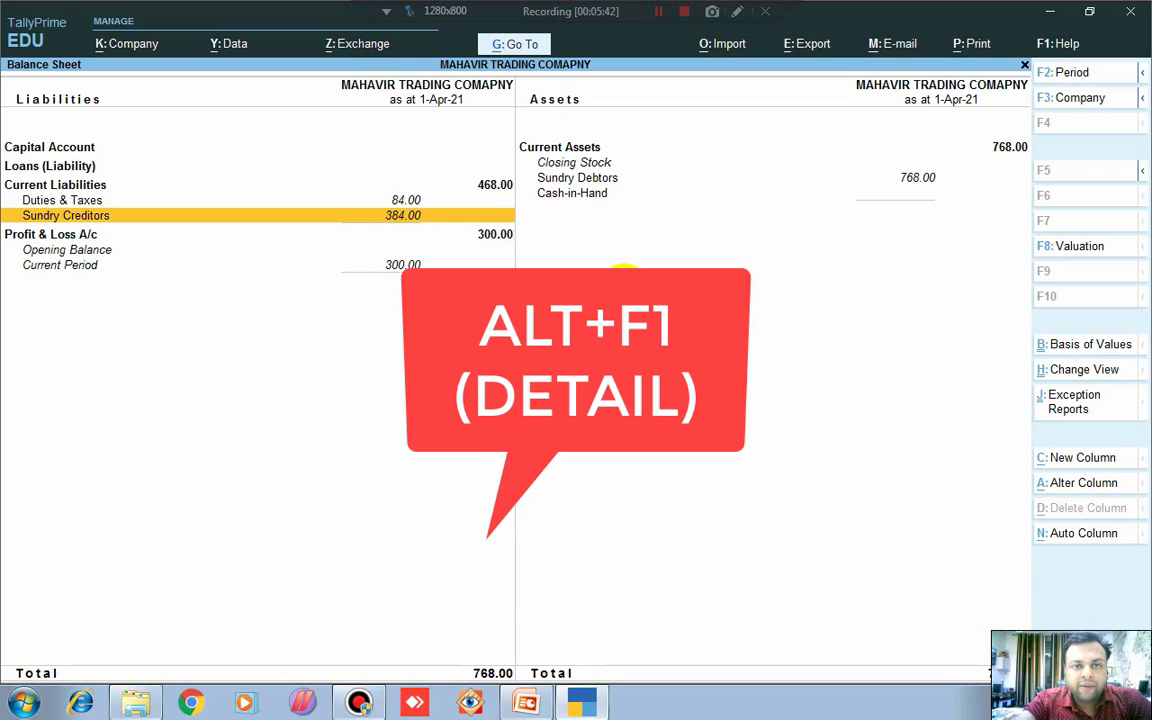
key("Right")
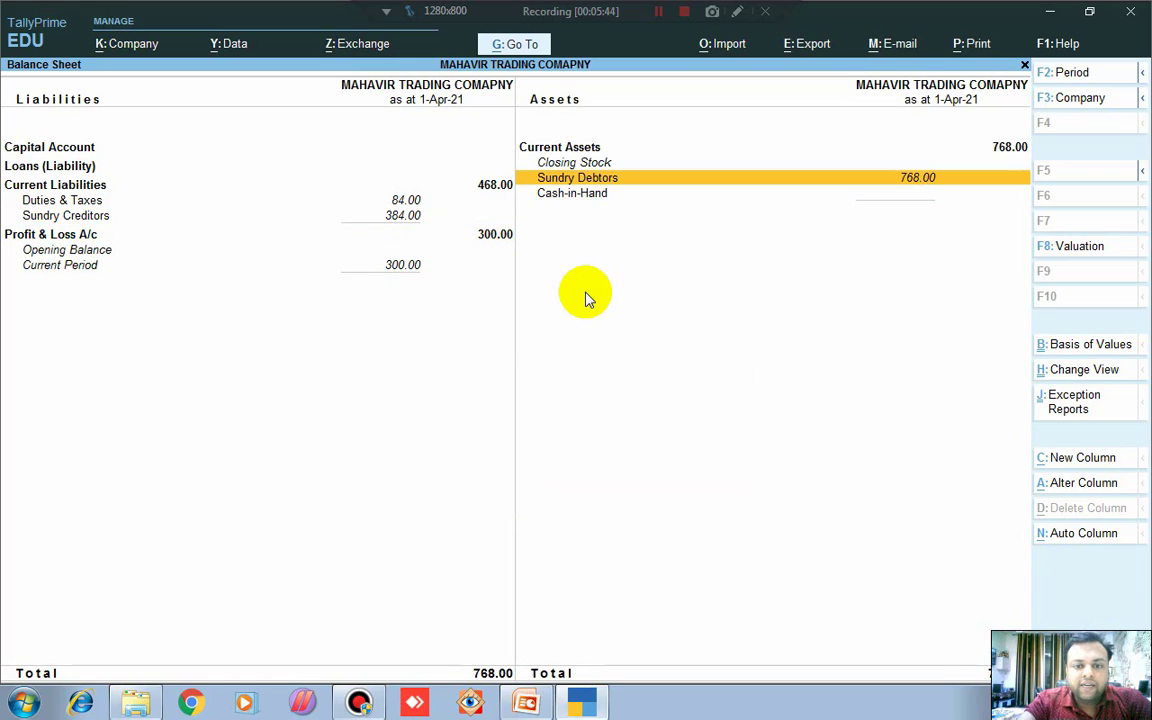
left_click(362, 703)
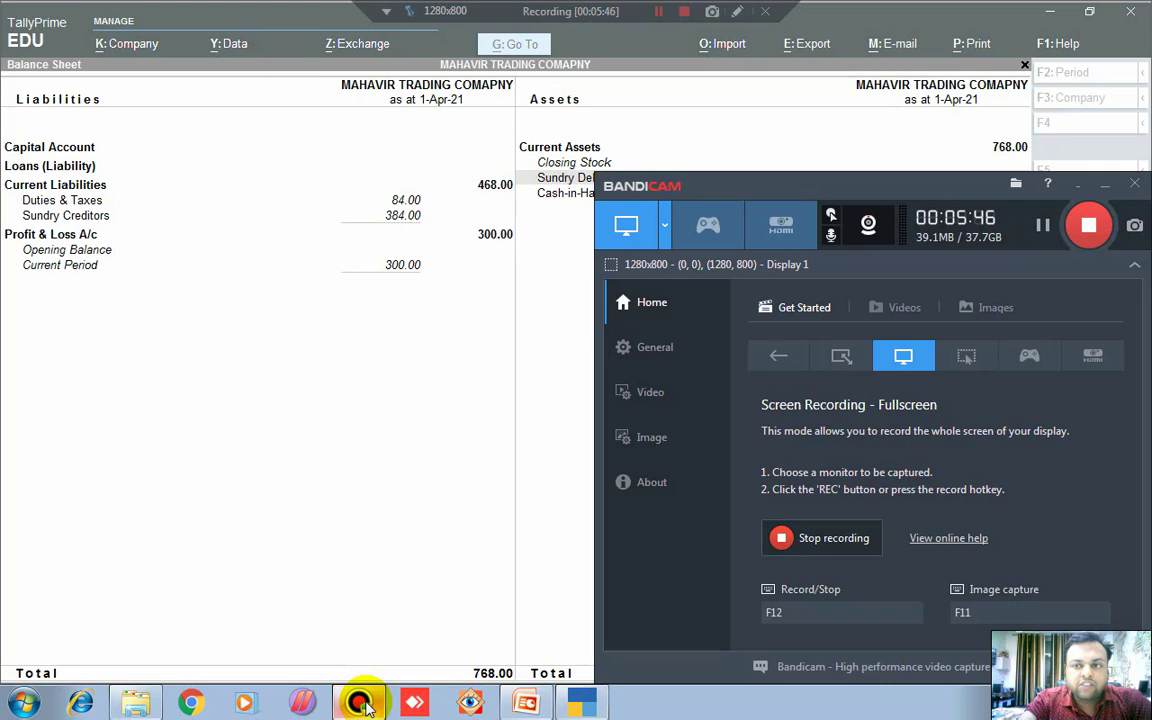
left_click(360, 703)
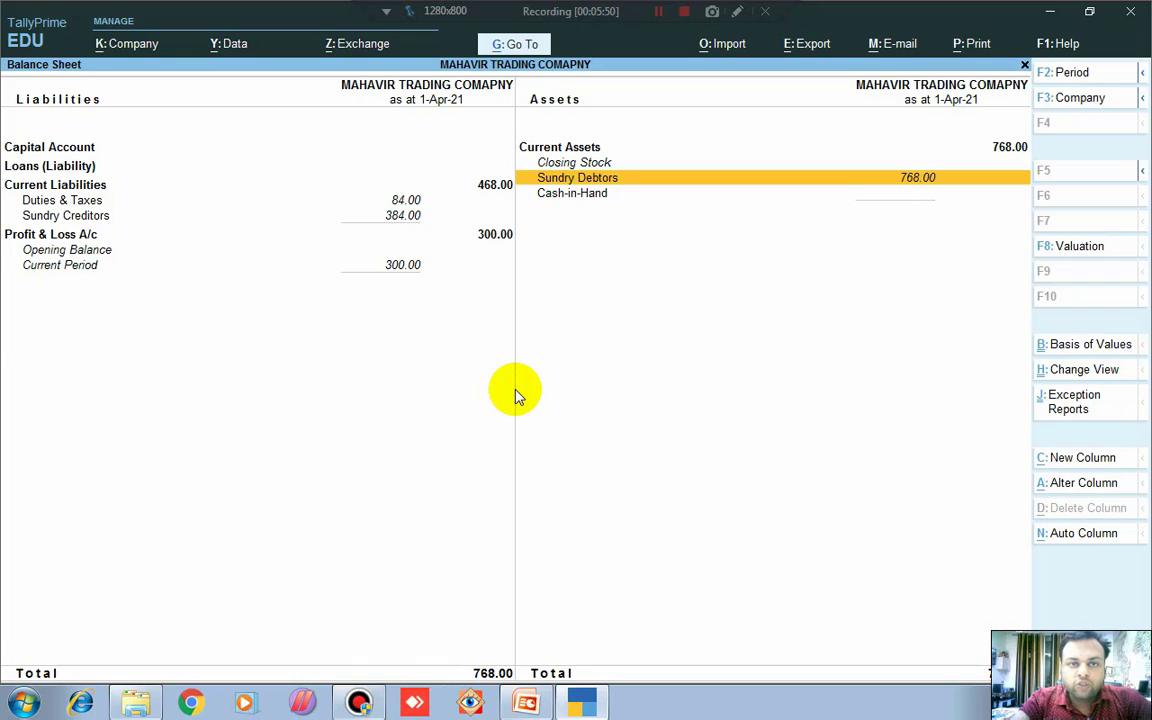
Examine the customer's closing balance in the Sundry Debtors group summary, and close the reports back to the Gateway of Tally
key("Left")
key("Down")
key("Down")
key("Down")
key("Right")
key("Up")
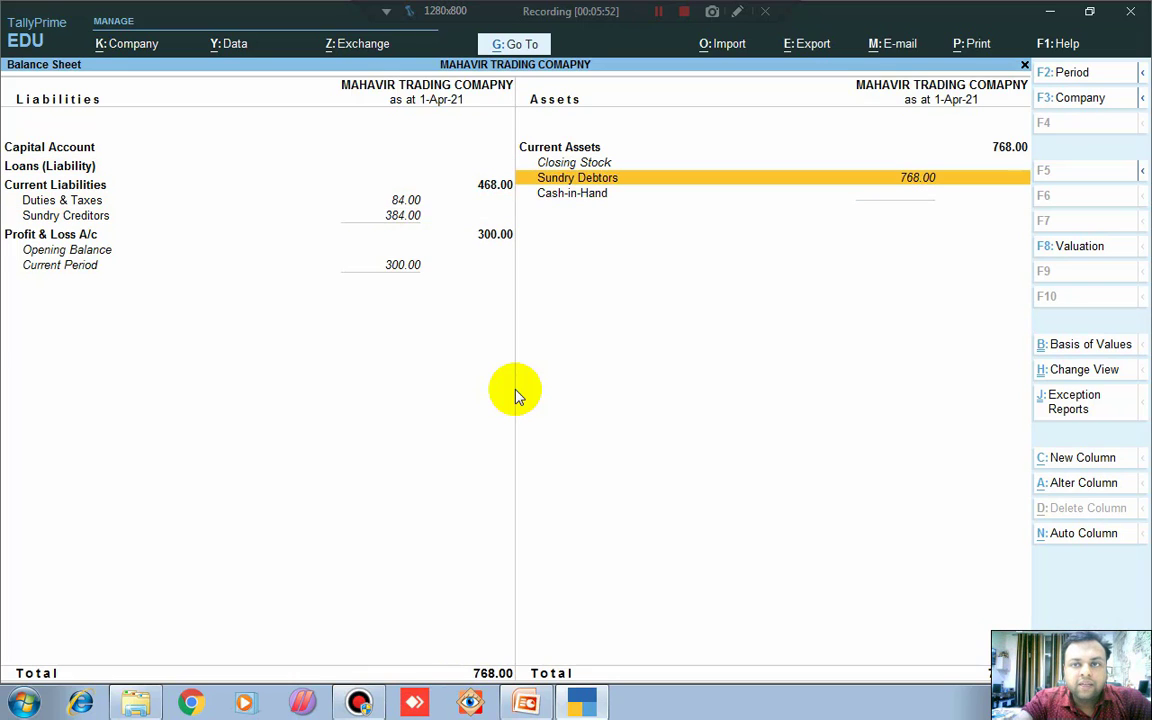
key("Return")
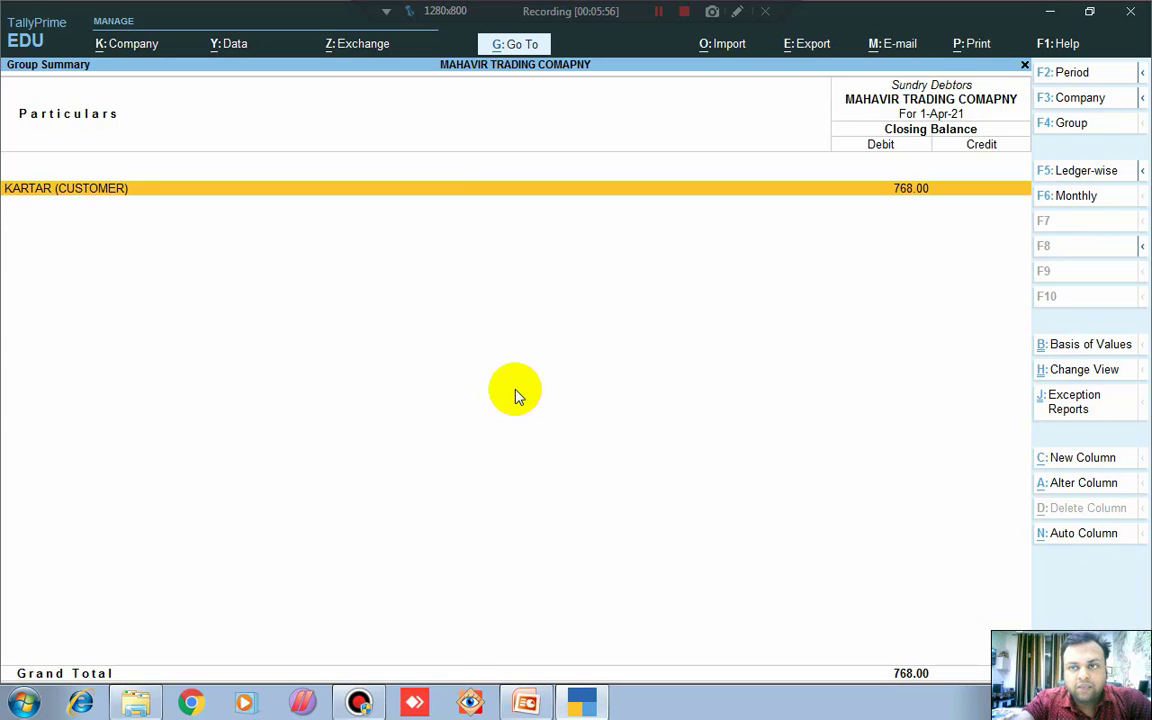
key("Escape")
key("Escape")
Open voucher creation from the Gateway of Tally and switch to a Receipt voucher
key("Up")
key("Up")
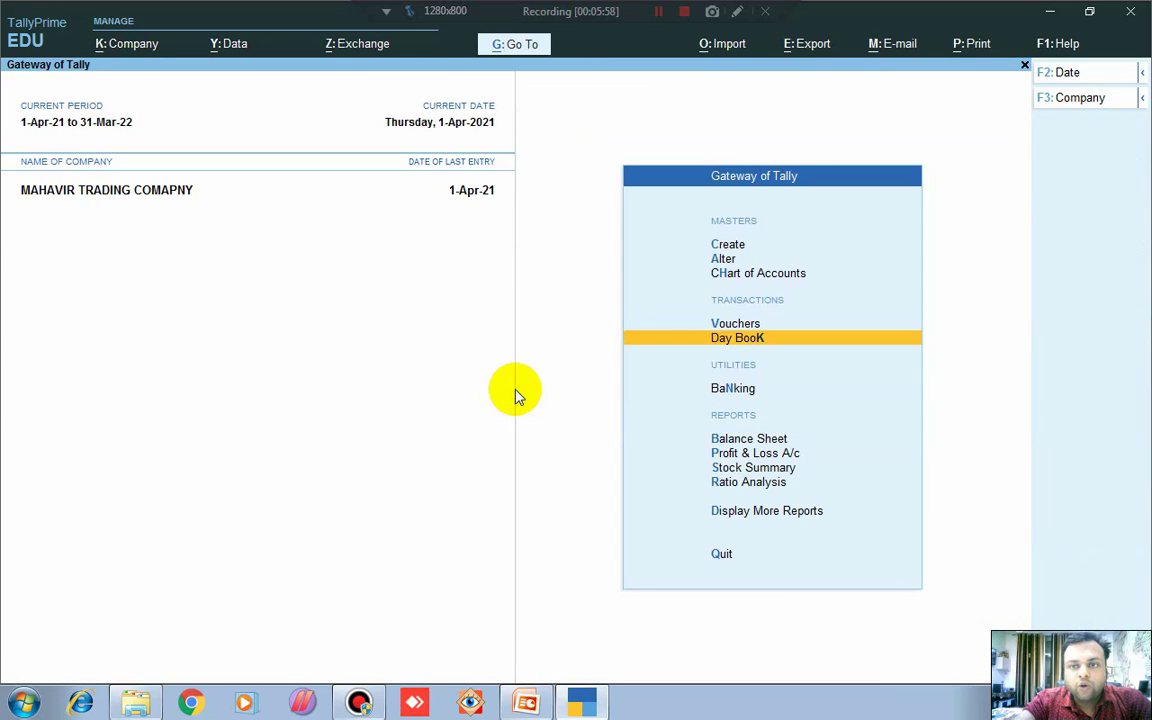
key("Up")
key("Return")
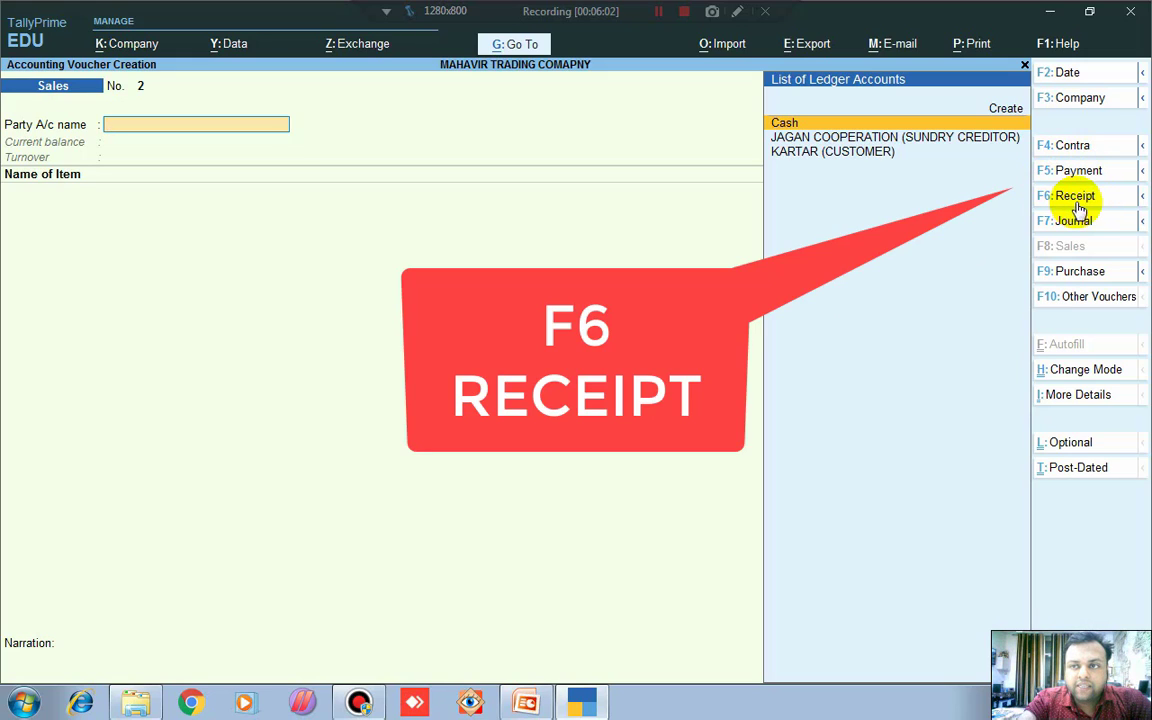
left_click(1070, 200)
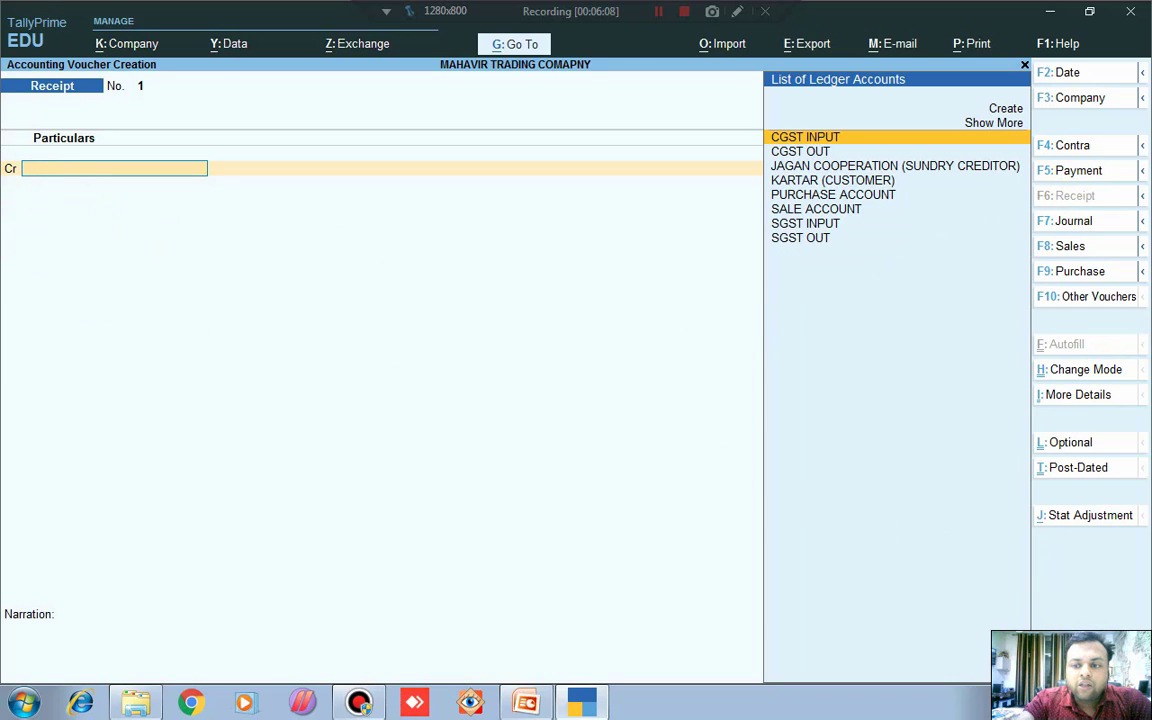
Review the receipt voucher's configuration options and close them without changing any setting
key("F12")
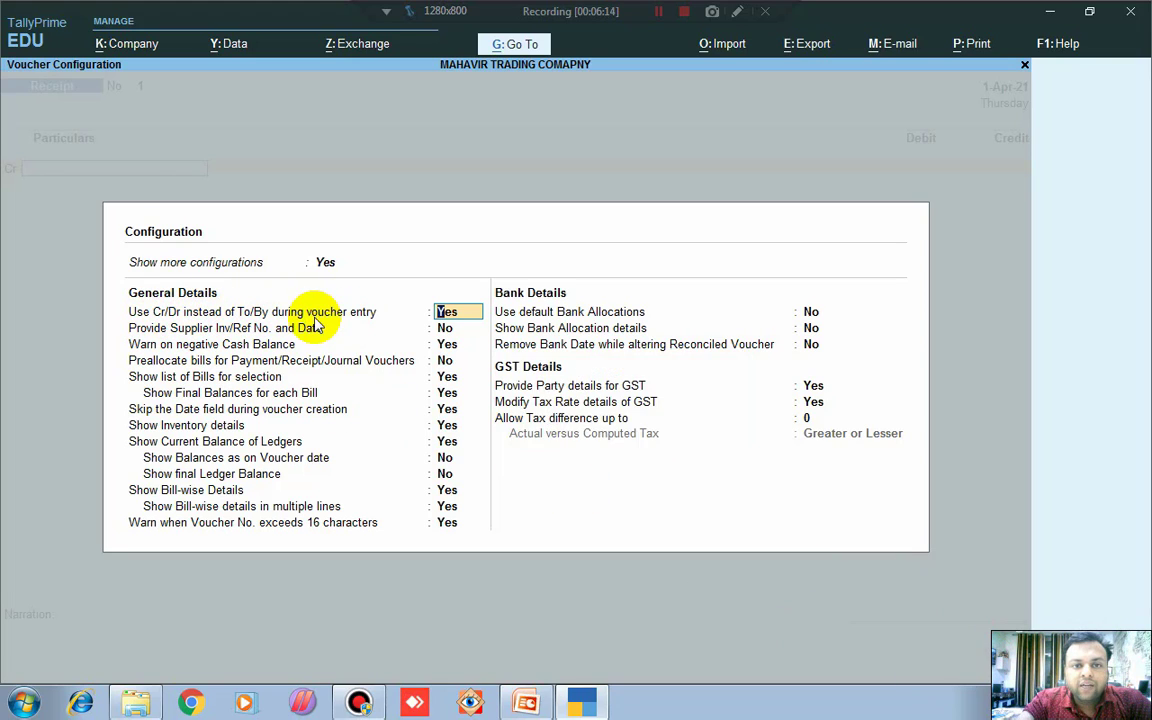
key("Down")
key("Down")
key("Down")
key("Down")
key("Down")
key("Down")
key("Down")
key("Down")
key("Down")
key("Down")
key("Down")
key("Down")
key("Down")
key("Down")
key("Down")
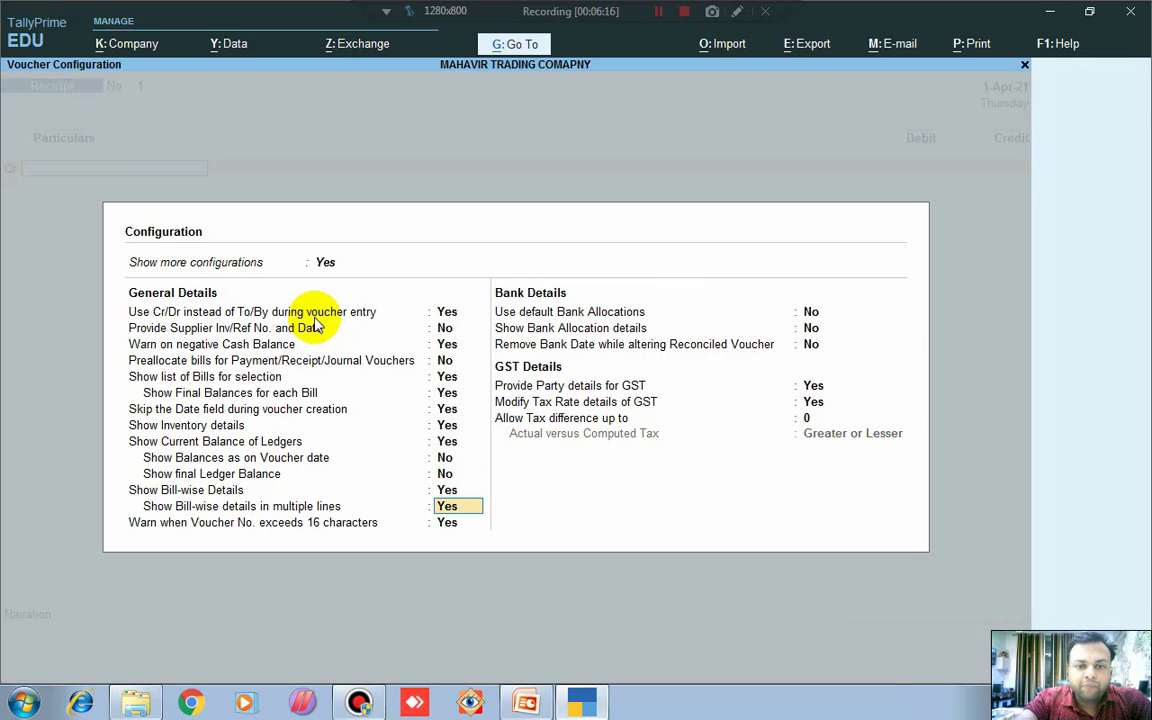
key("Down")
key("Down")
key("Down")
key("Down")
key("Return")
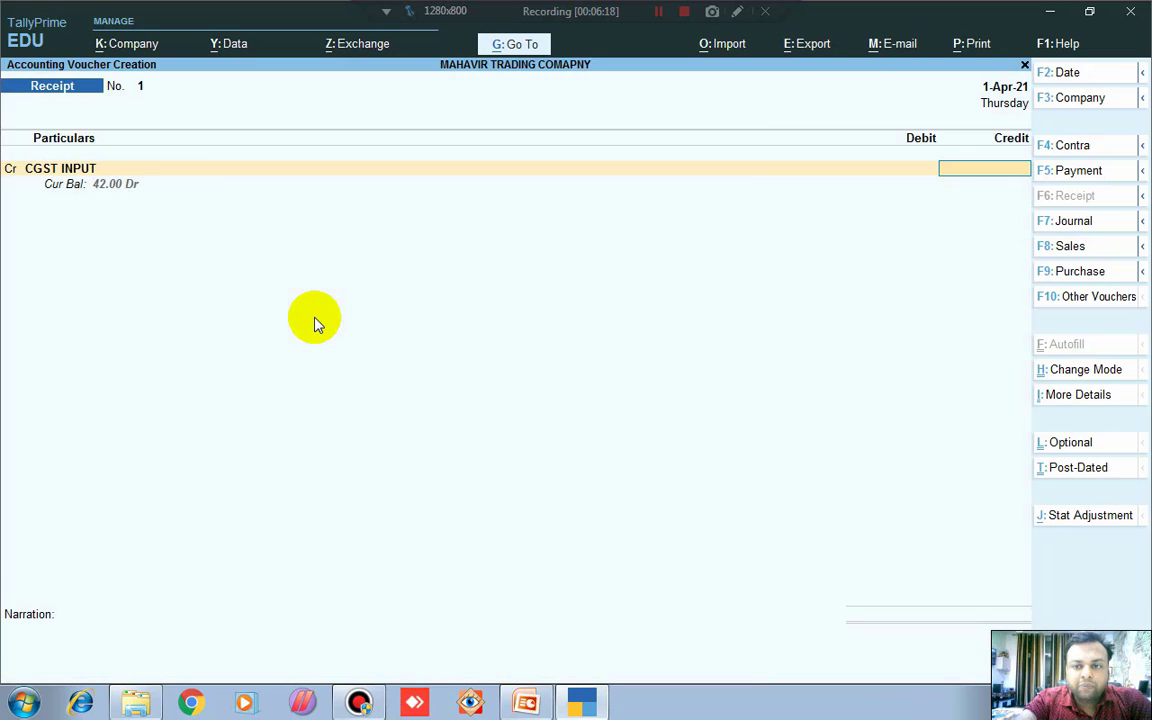
Set the receipt voucher's mode to Double Entry
left_click(1072, 369)
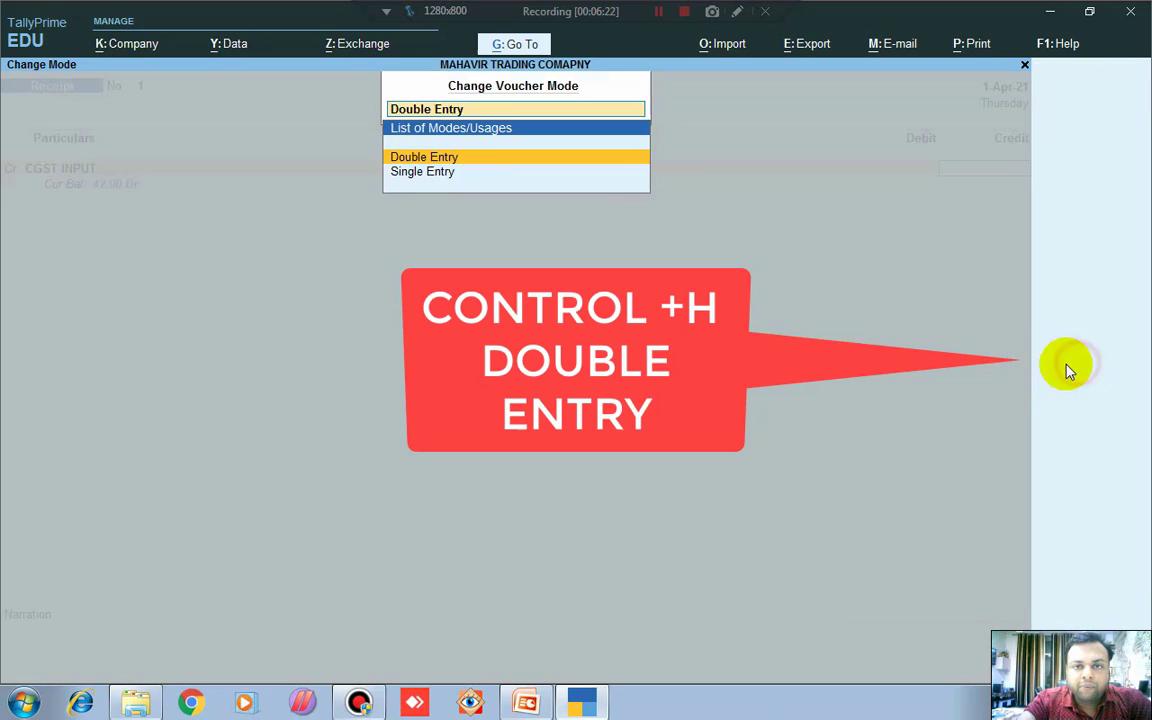
left_click(463, 166)
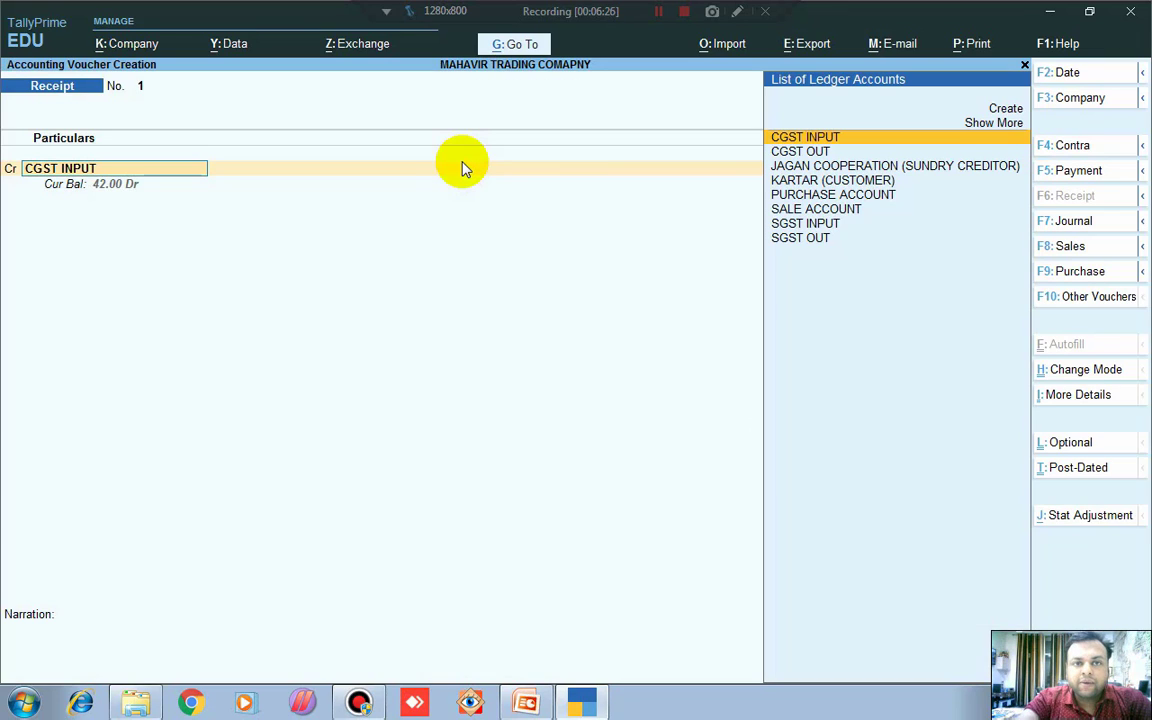
key("Down")
key("Down")
key("Return")
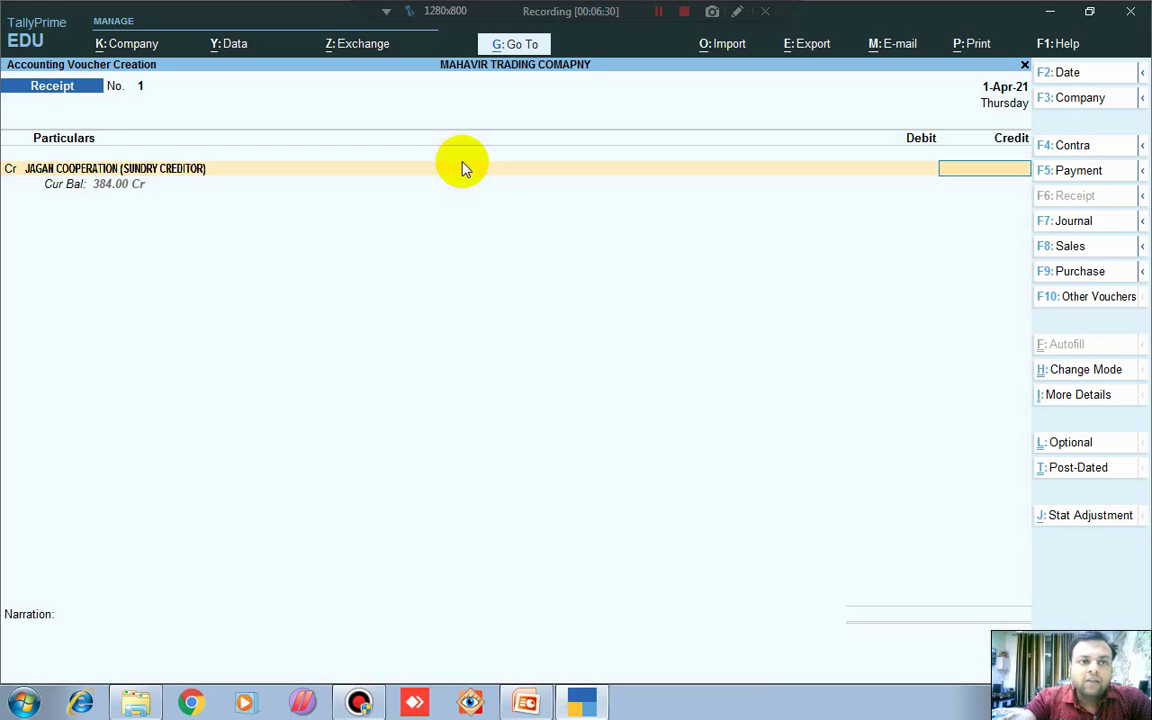
Choose the customer's ledger as the credit account in the receipt voucher and enter 768 as the credit amount
left_click(463, 168)
key("Down")
key("Return")
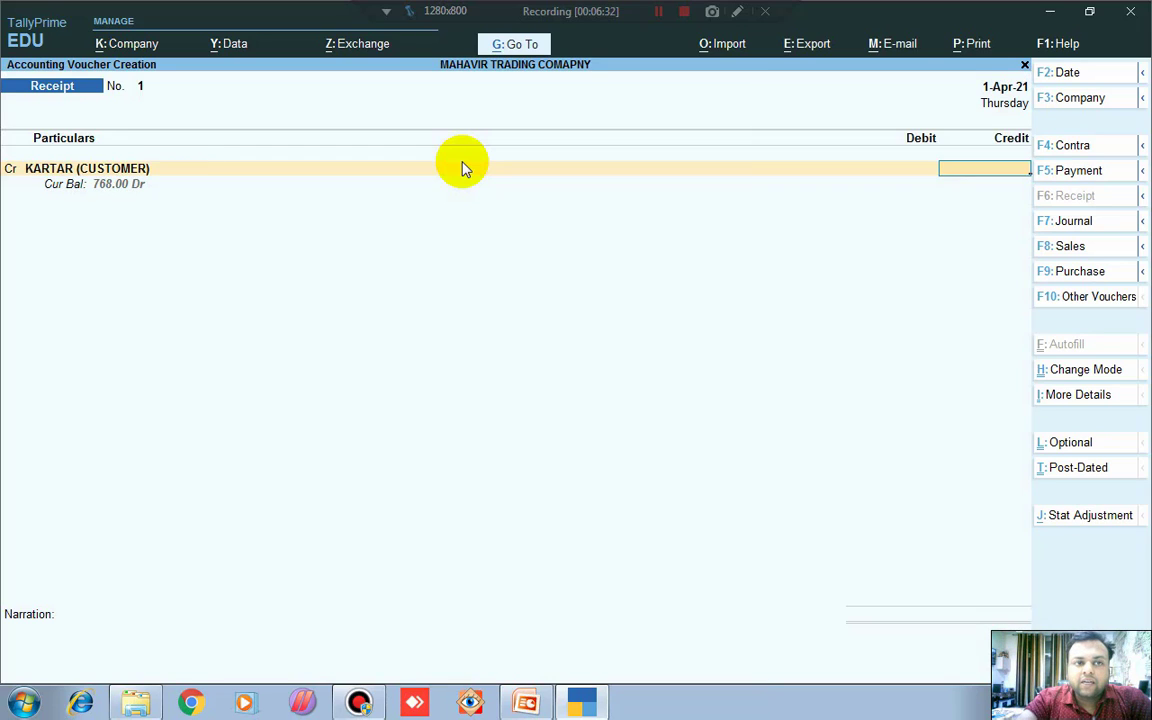
type("768")
key("Return")
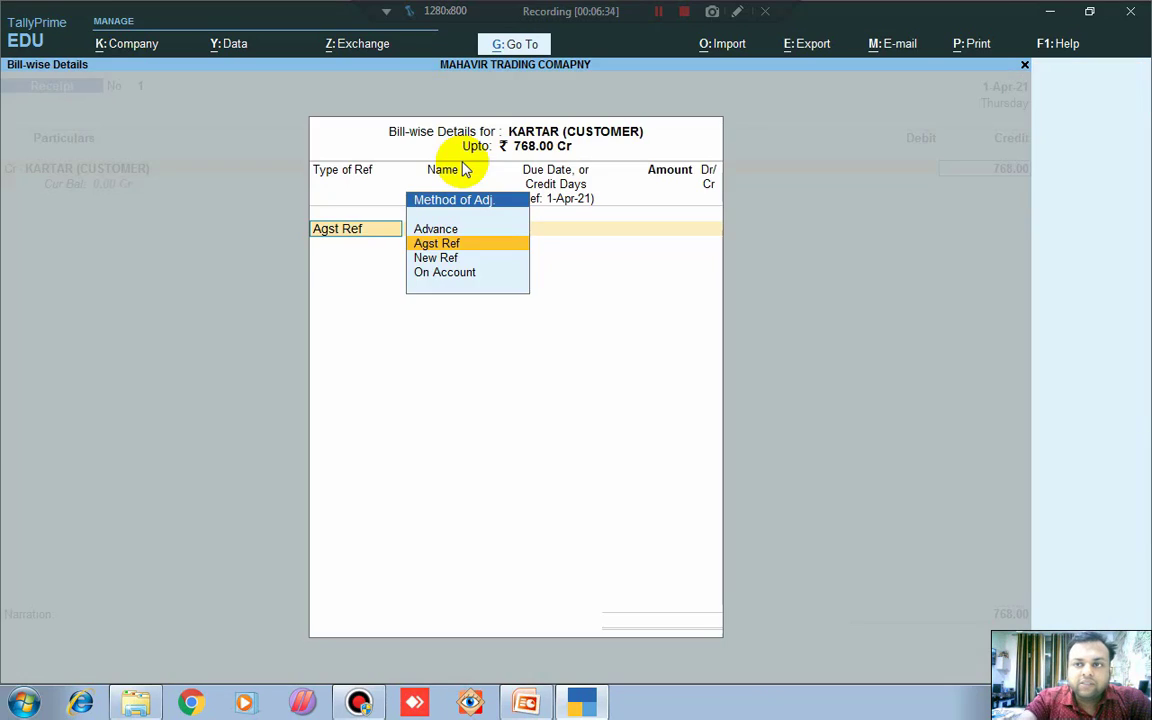
Adjust the receipt against the customer's bill as Agst Ref 1 for 768.00 Cr and debit Cash with 768.00
key("Return")
key("Return")
key("Return")
key("Return")
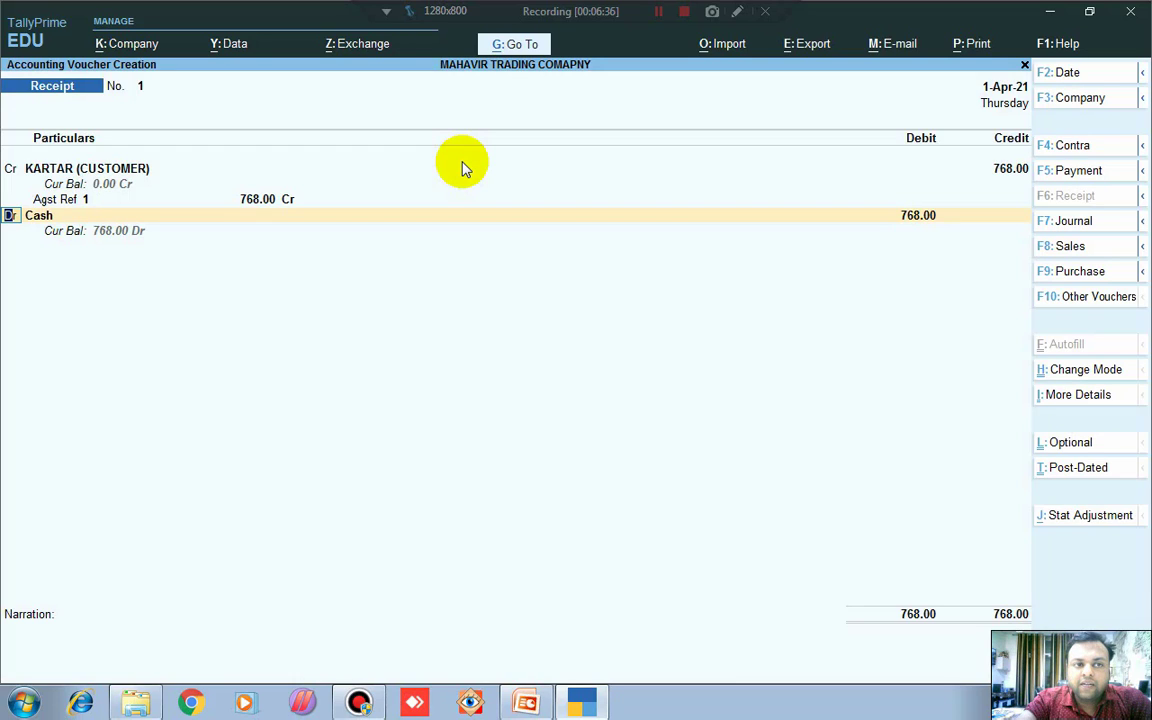
key("Up")
key("Down")
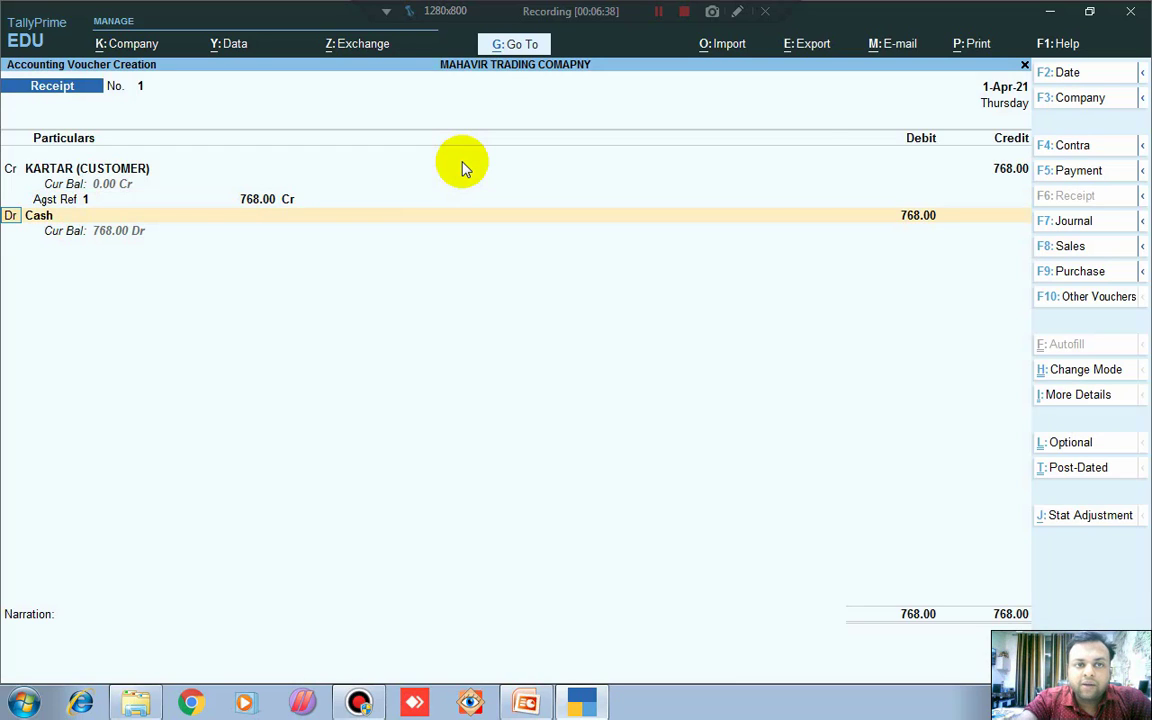
Accept the Cash debit entry and its party details, leave the narration empty, and save the receipt voucher
key("Return")
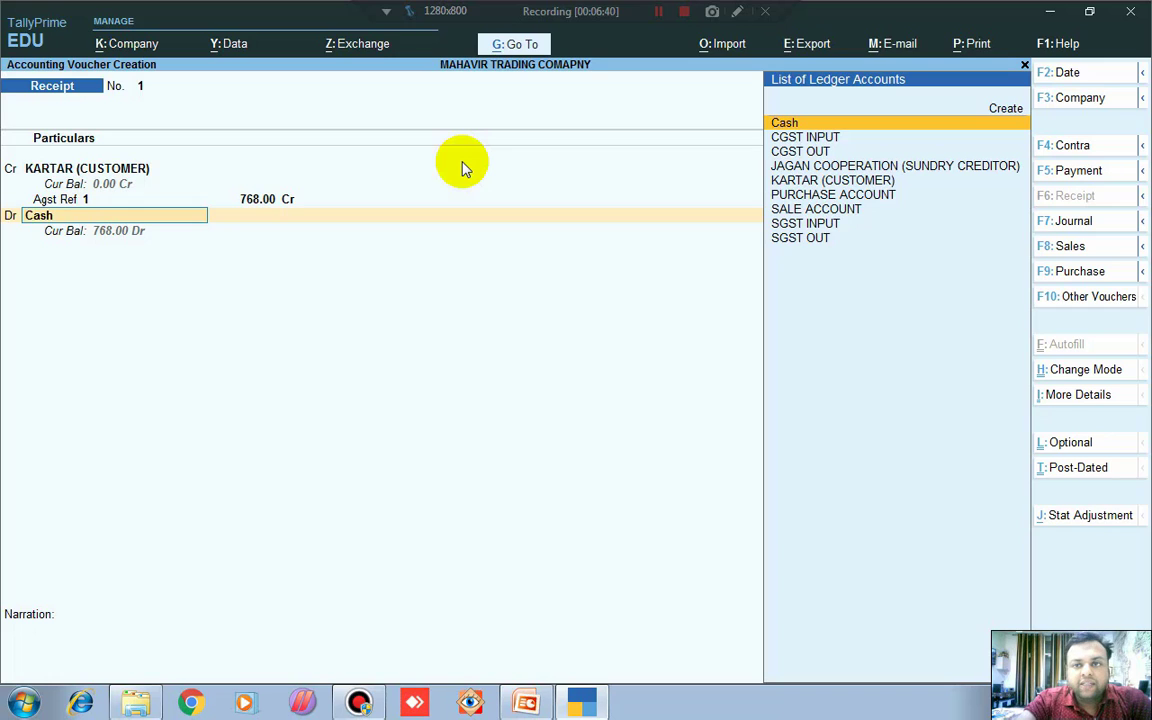
key("Return")
key("Return")
key("Return")
key("Return")
key("Return")
key("Return")
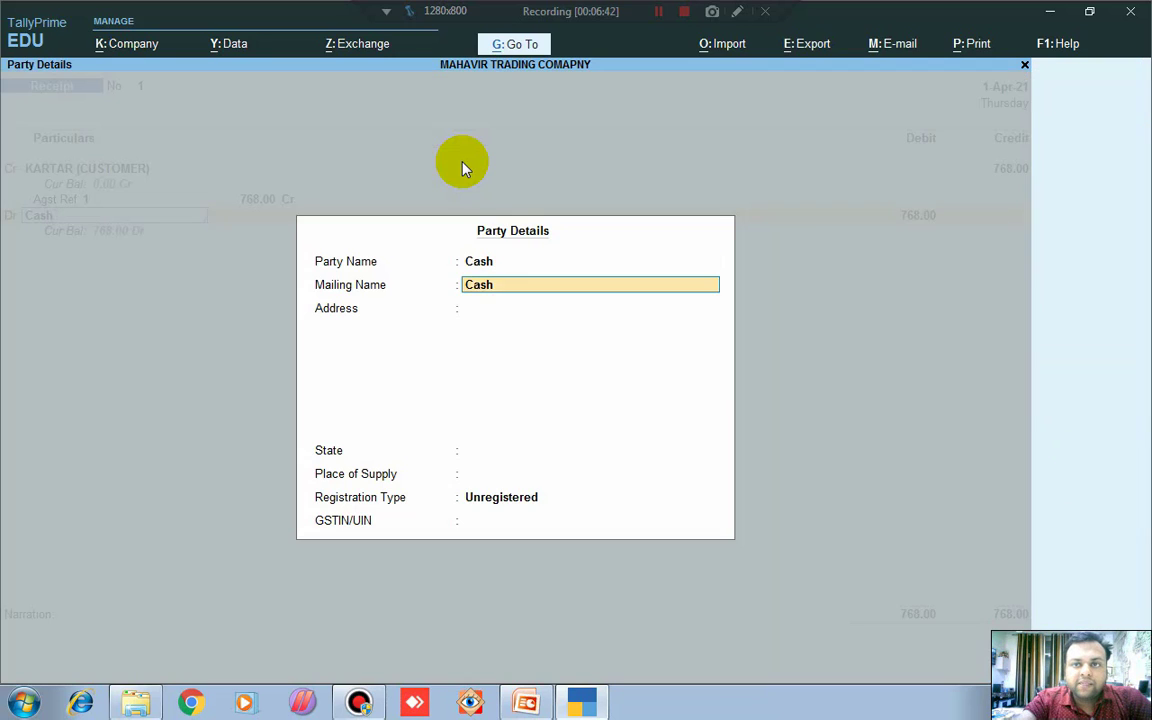
key("Return")
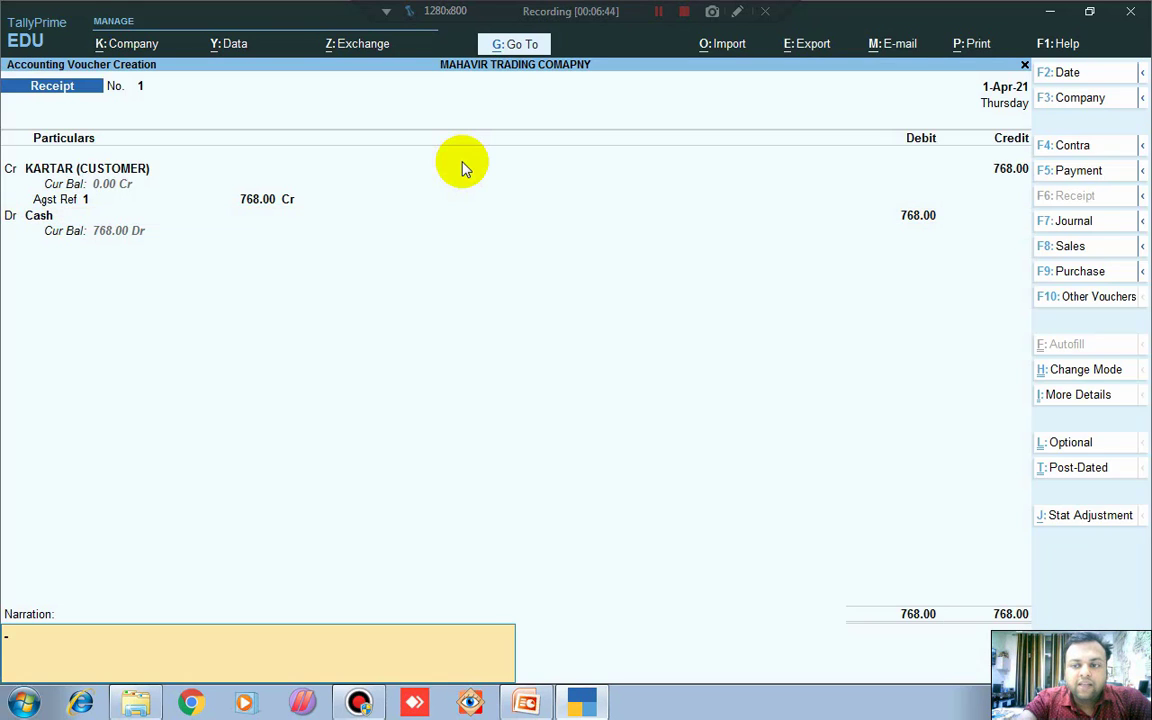
key("Return")
key("Return")
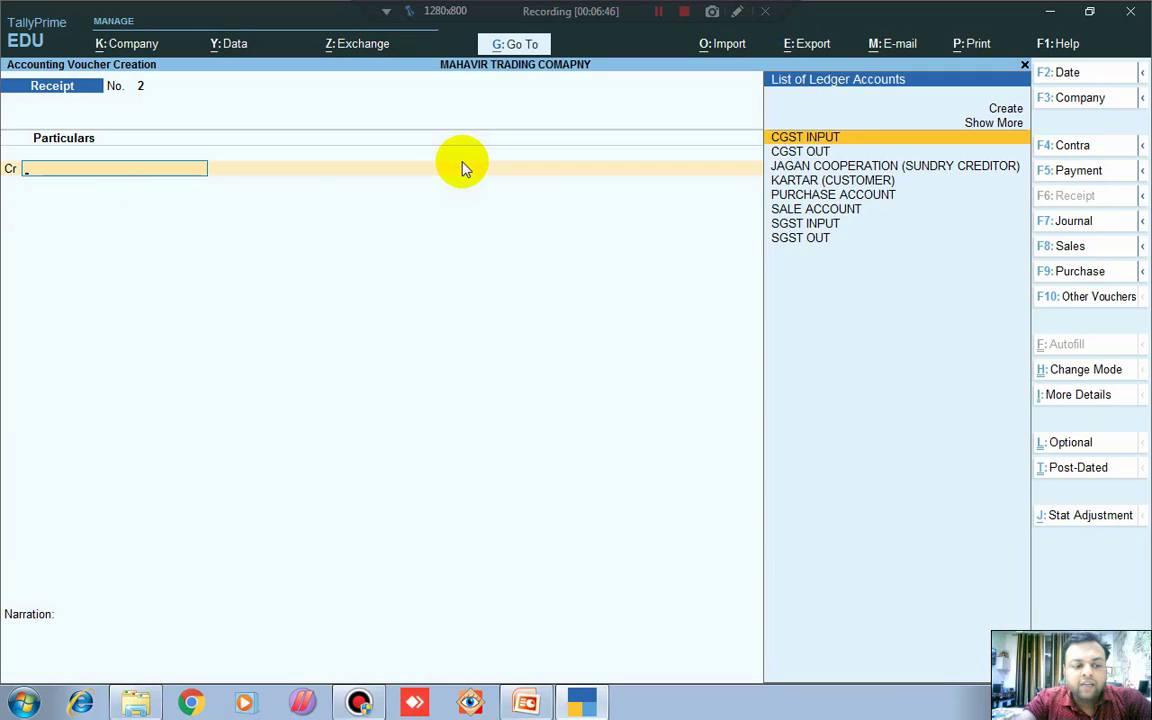
Check the Sundry Debtors and Cash-in-Hand balances in the detailed Balance Sheet after the receipt, and close the report
key("Escape")
key("Down")
key("Down")
key("Down")
key("Up")
key("Return")
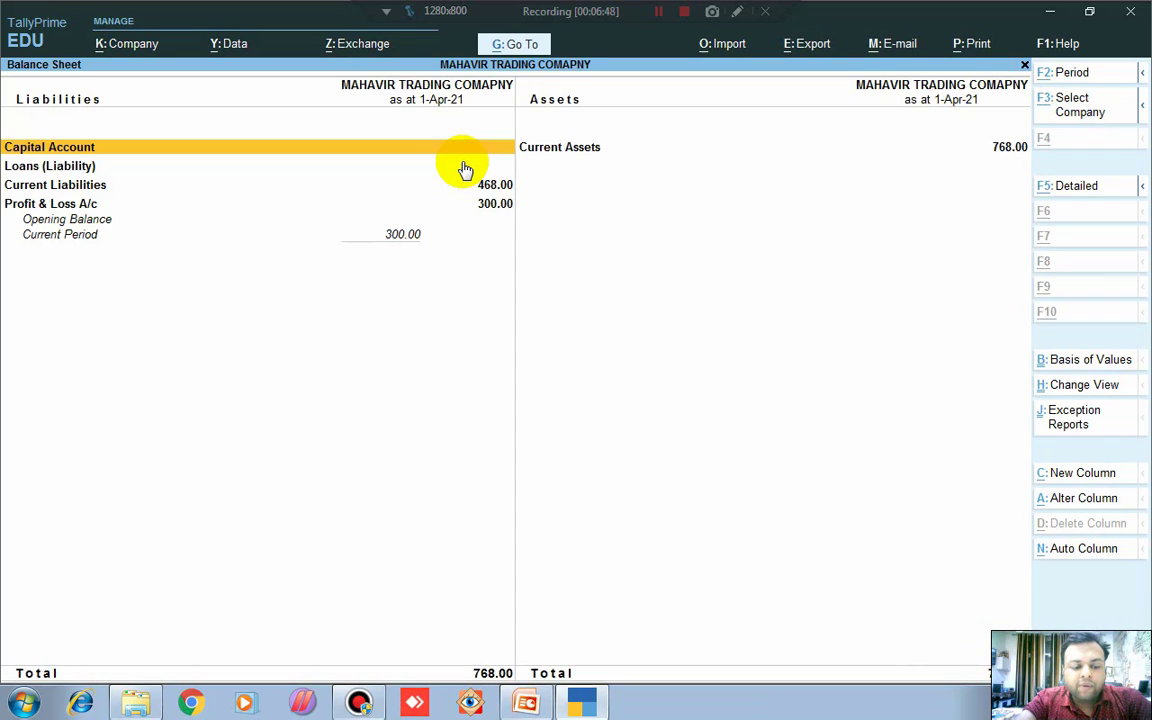
key("alt+F5")
key("Right")
key("Down")
key("Down")
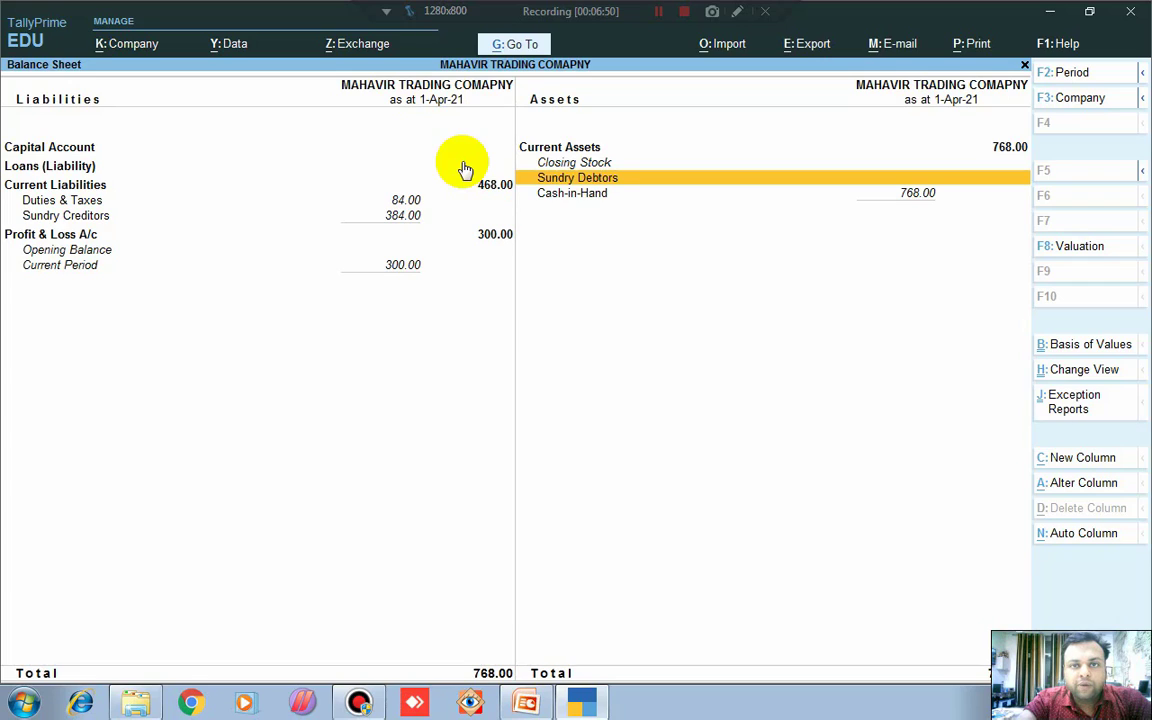
key("Escape")
Open voucher creation again and switch to a Payment voucher in Double Entry mode
key("Up")
key("Up")
key("Up")
key("Return")
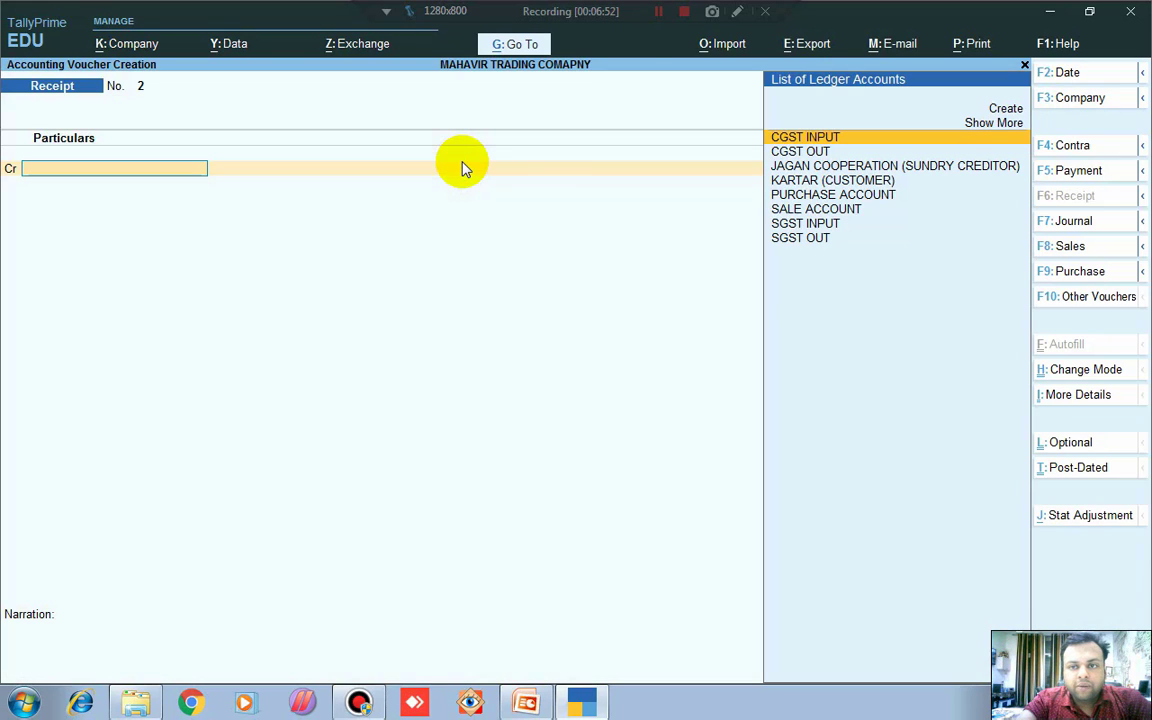
left_click(1076, 176)
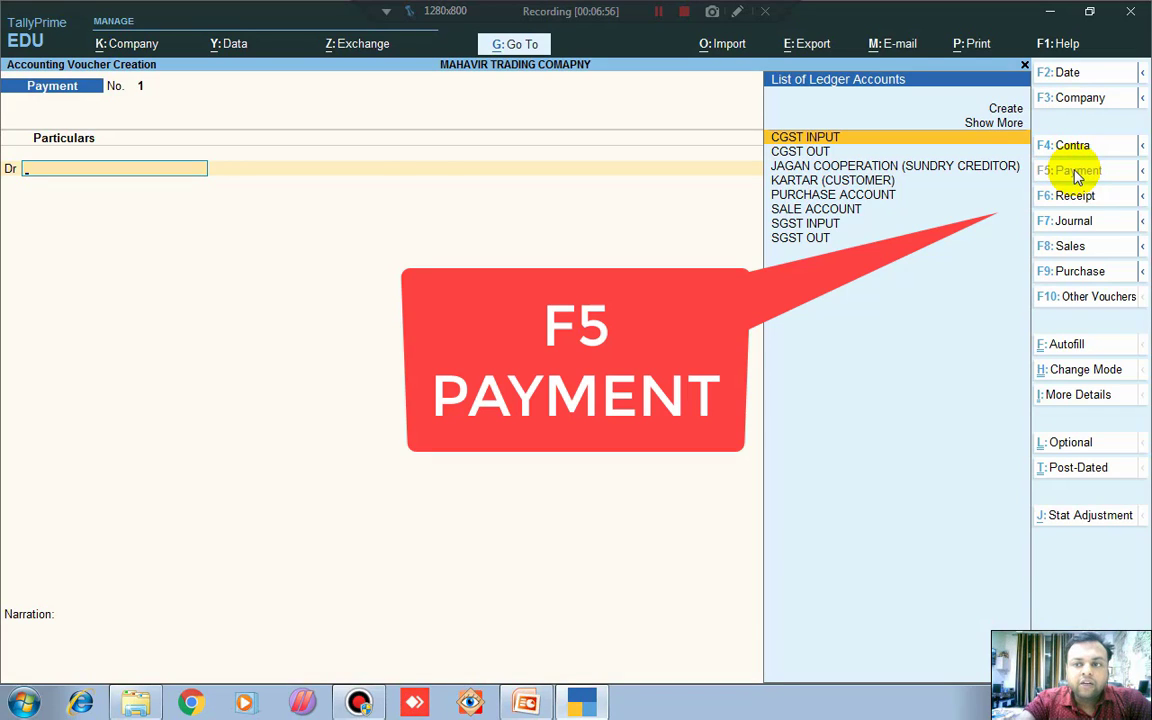
key("ctrl+h")
key("Return")
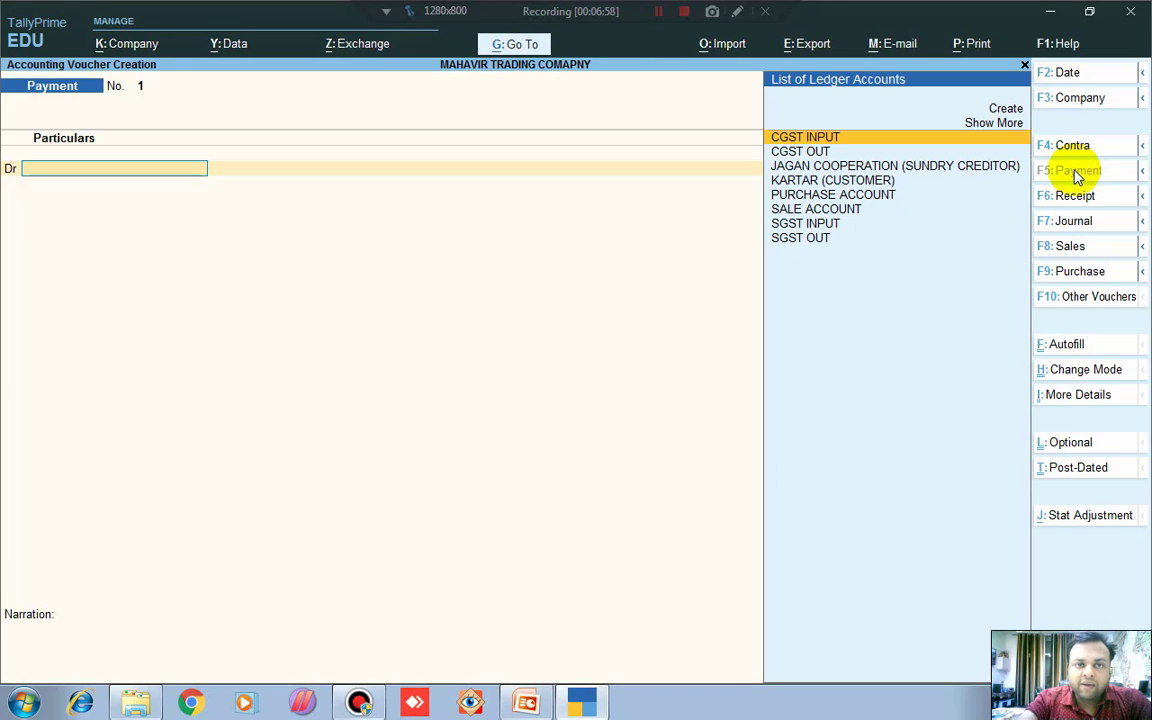
Debit the supplier JAGAN COOPERATION (SUNDRY CREDITOR) with 384.00 and adjust it against the bill as Agst Ref 1 for 384.00 Dr
key("Down")
key("Down")
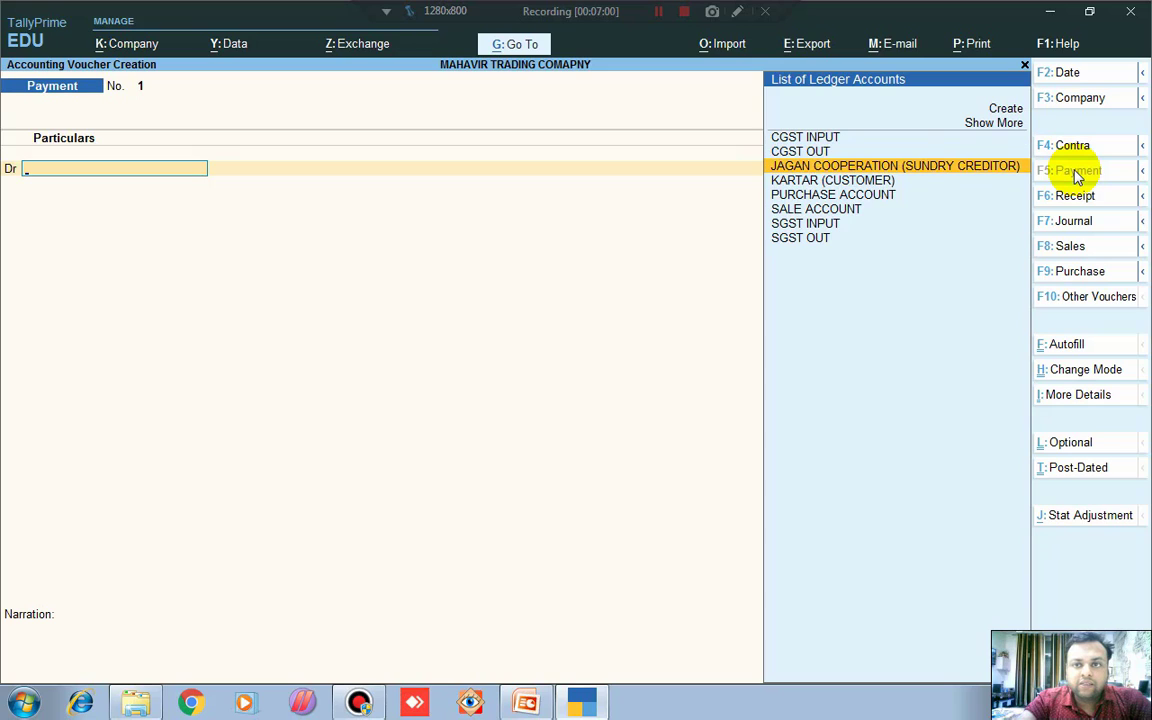
key("Return")
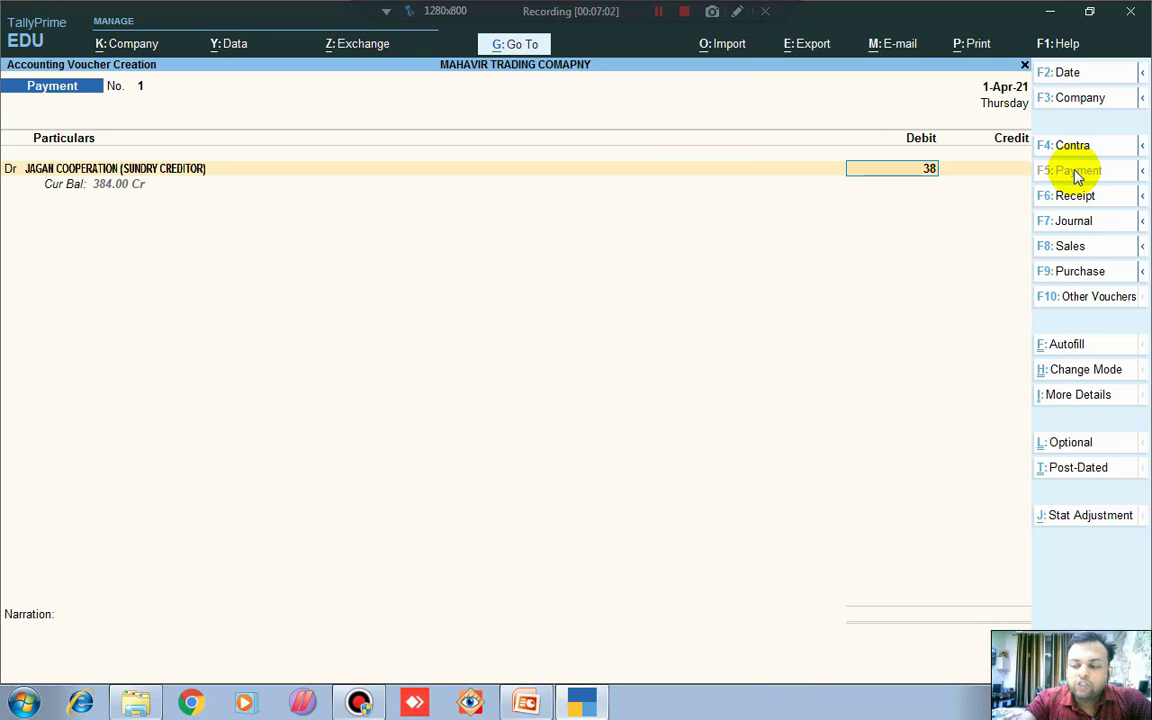
key("Return")
key("Return")
key("Return")
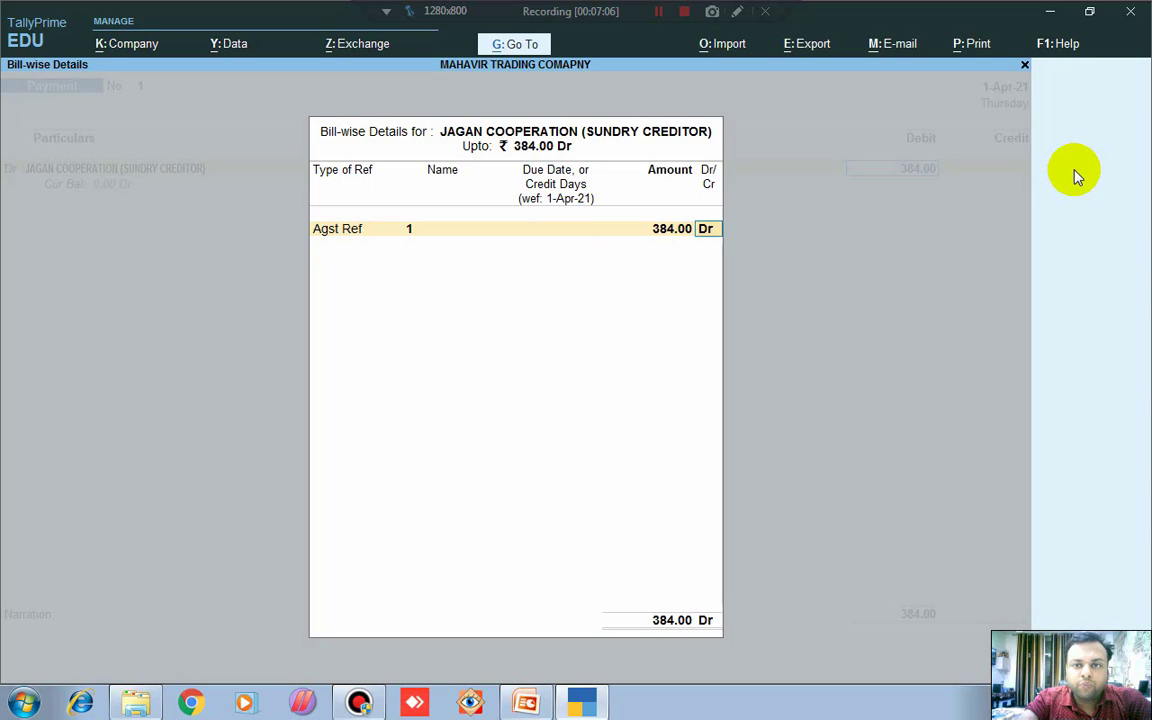
key("Return")
key("Return")
key("Return")
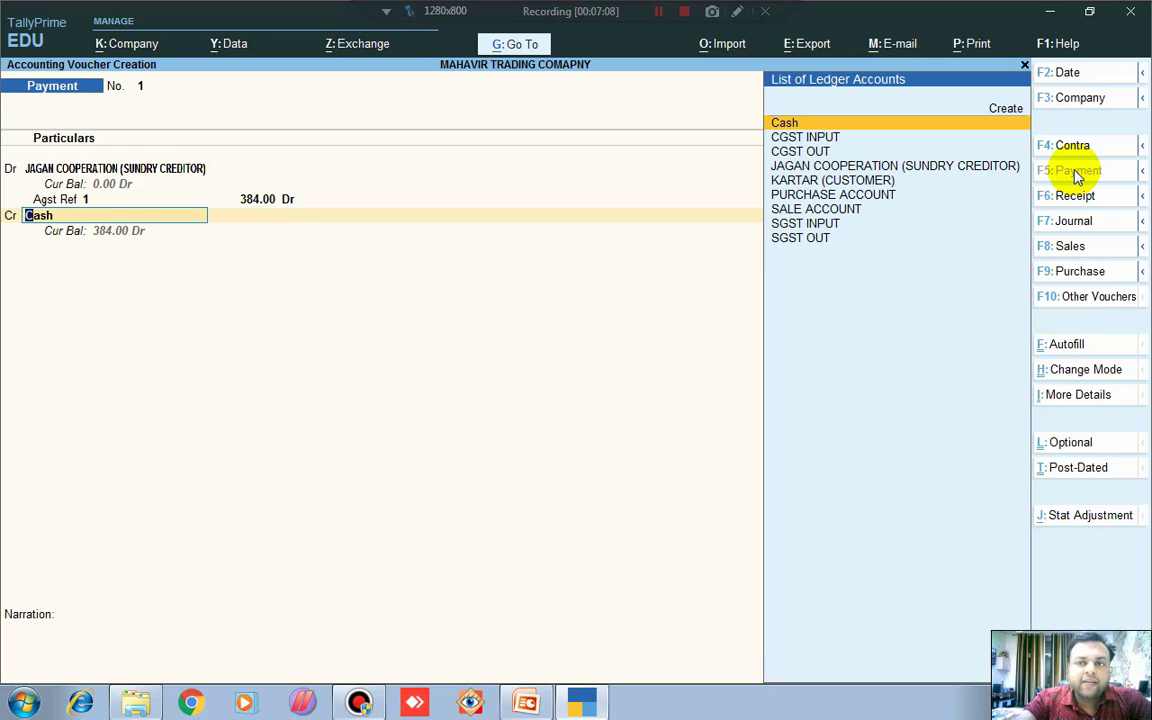
Credit Cash with 384.00, leave the narration empty, and save the payment voucher
key("Return")
key("Return")
key("Return")
key("Return")
key("Return")
key("Return")
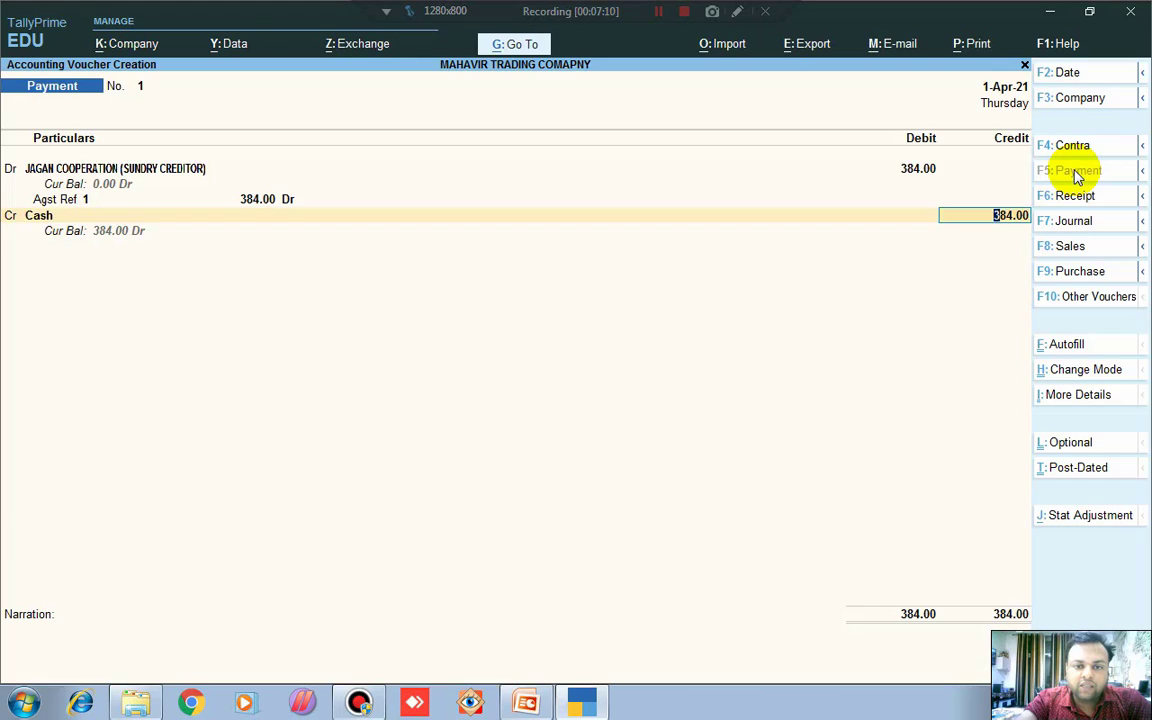
key("Return")
key("Return")
key("Return")
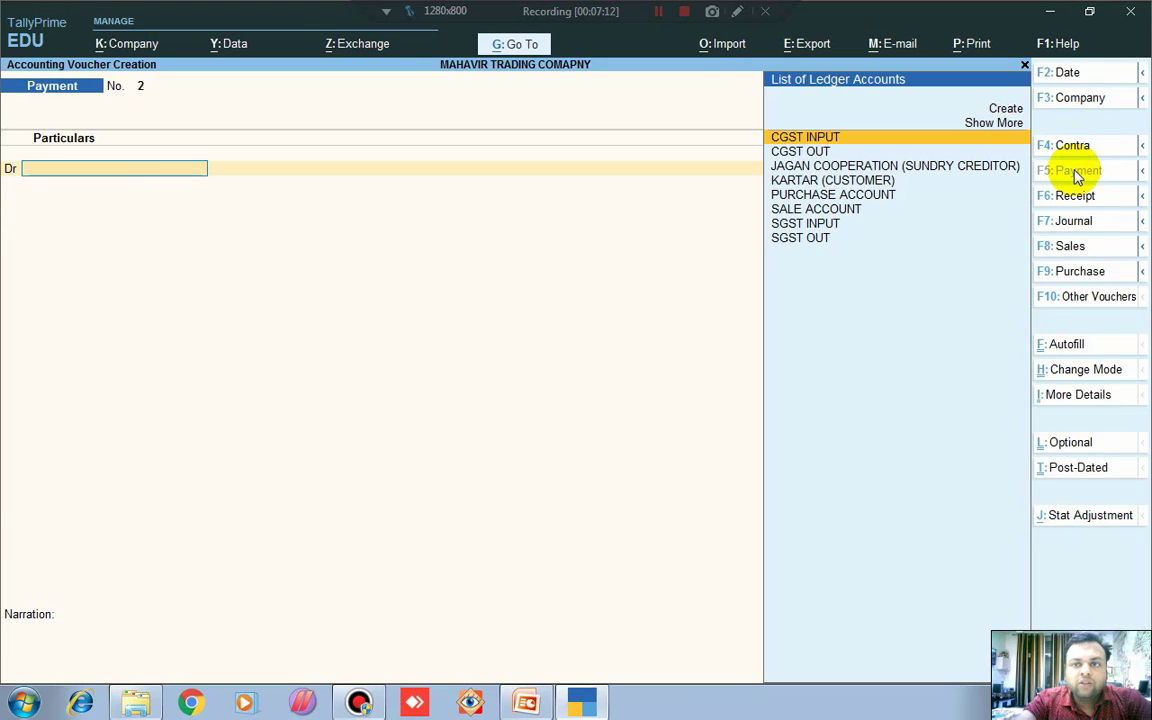
Leave voucher creation without starting another payment and open the Balance Sheet
key("Escape")
key("y")
key("Down")
key("Down")
key("Down")
key("Return")
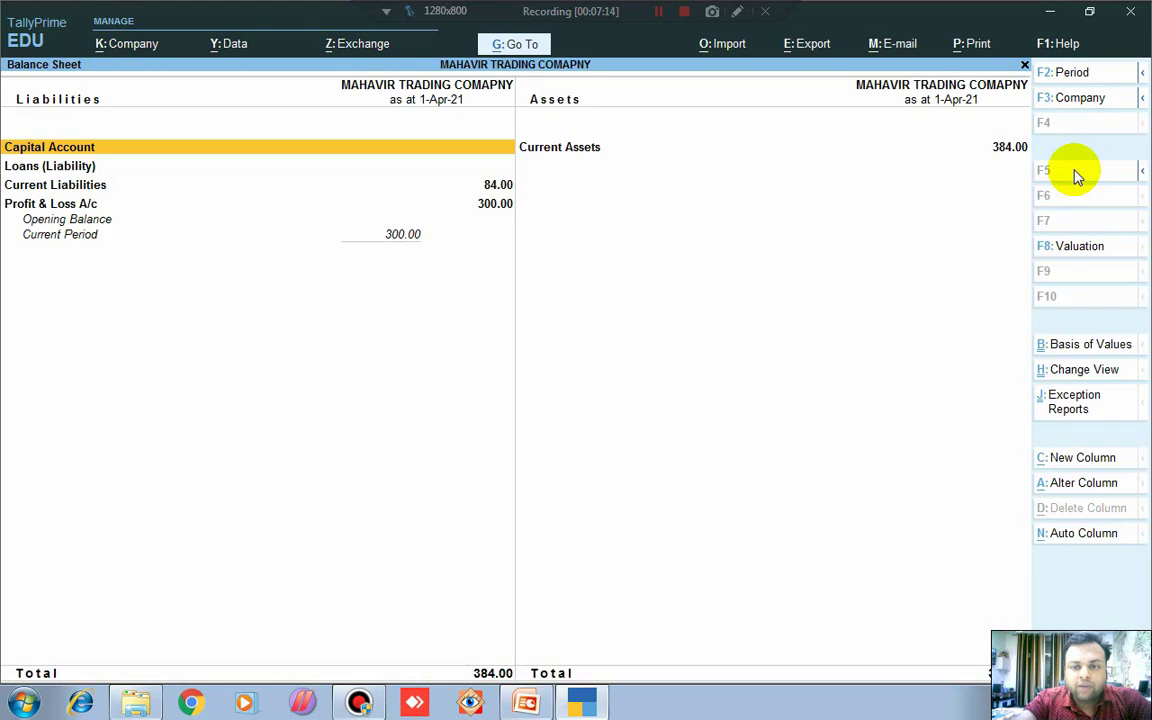
Show the Balance Sheet in detail, check the Cash-in-Hand, Sundry Debtors, Duties & Taxes and Sundry Creditors entries, and close the report
left_click(1077, 182)
key("Down")
key("Down")
key("Down")
key("Down")
key("Right")
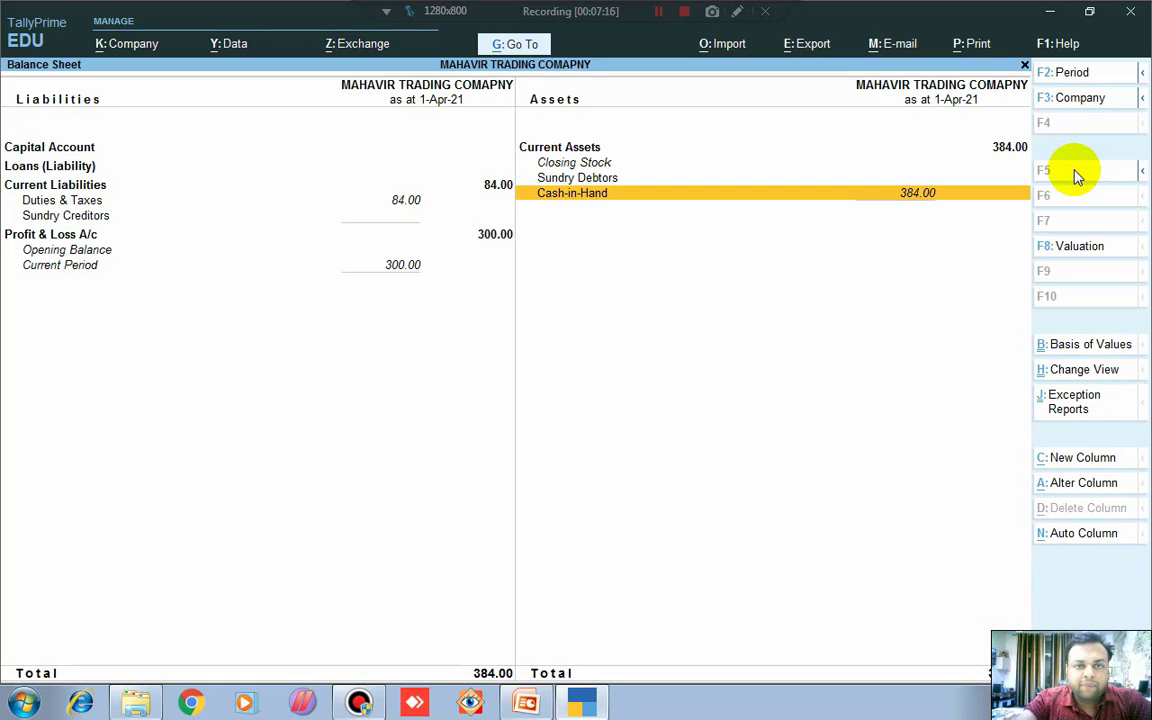
key("Left")
key("Right")
key("Up")
key("Left")
key("Down")
key("Down")
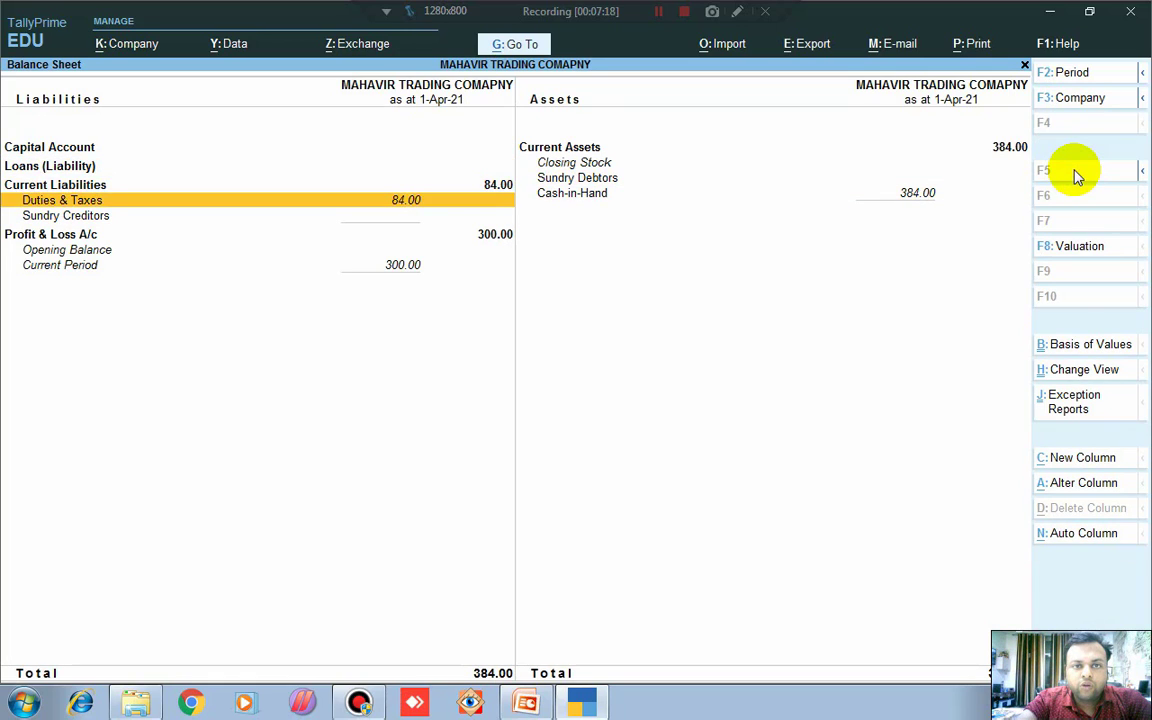
key("Escape")
Review the sales, closing stock and gross profit lines in the Profit & Loss A/c, close it, and open the Stock Summary
key("Down")
key("Return")
key("Right")
key("Down")
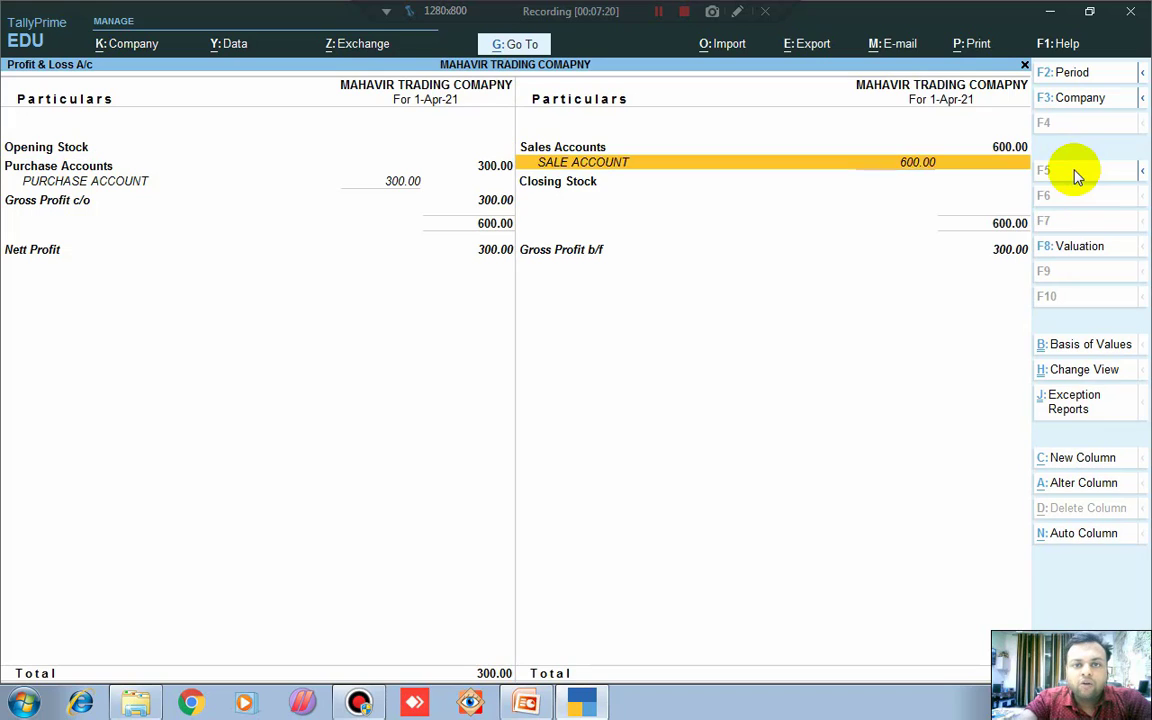
key("Down")
key("Down")
key("Escape")
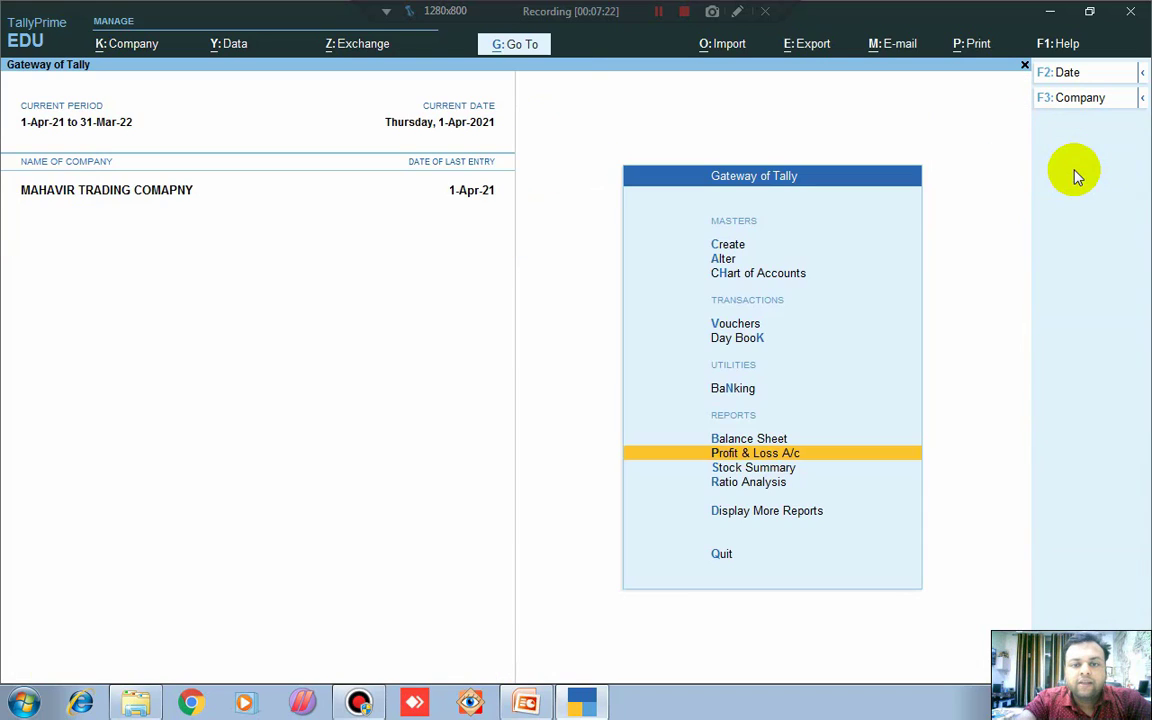
key("Down")
key("Return")
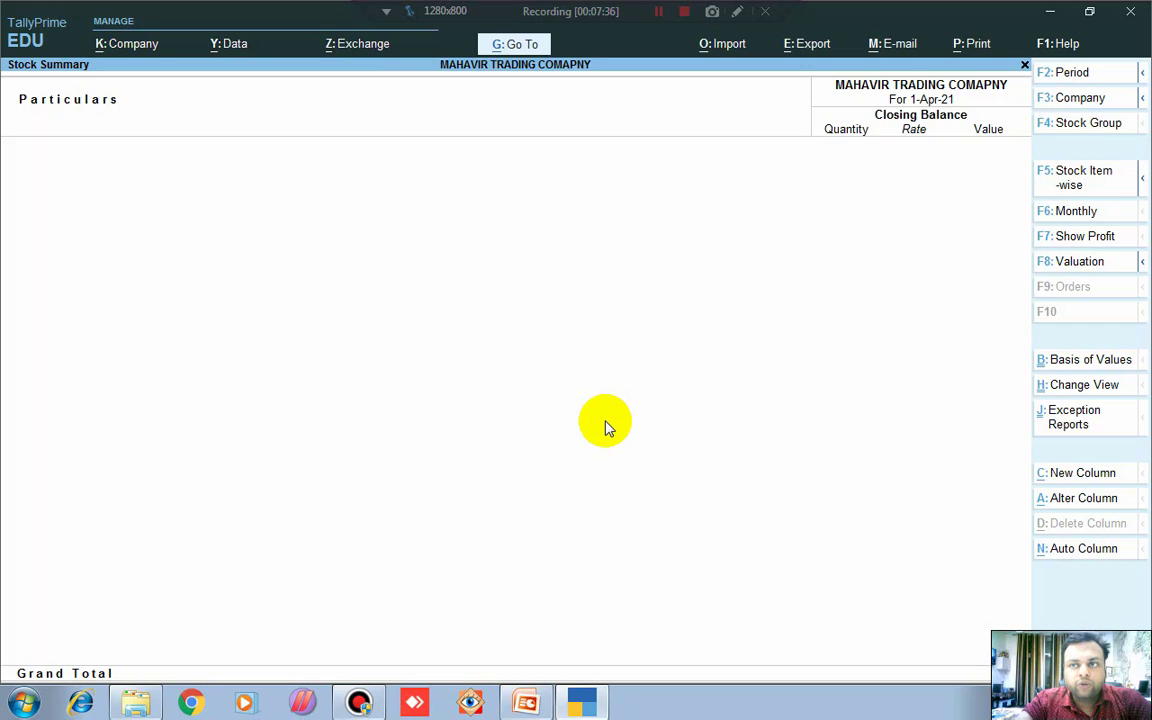
left_click(359, 702)
left_click(1088, 226)
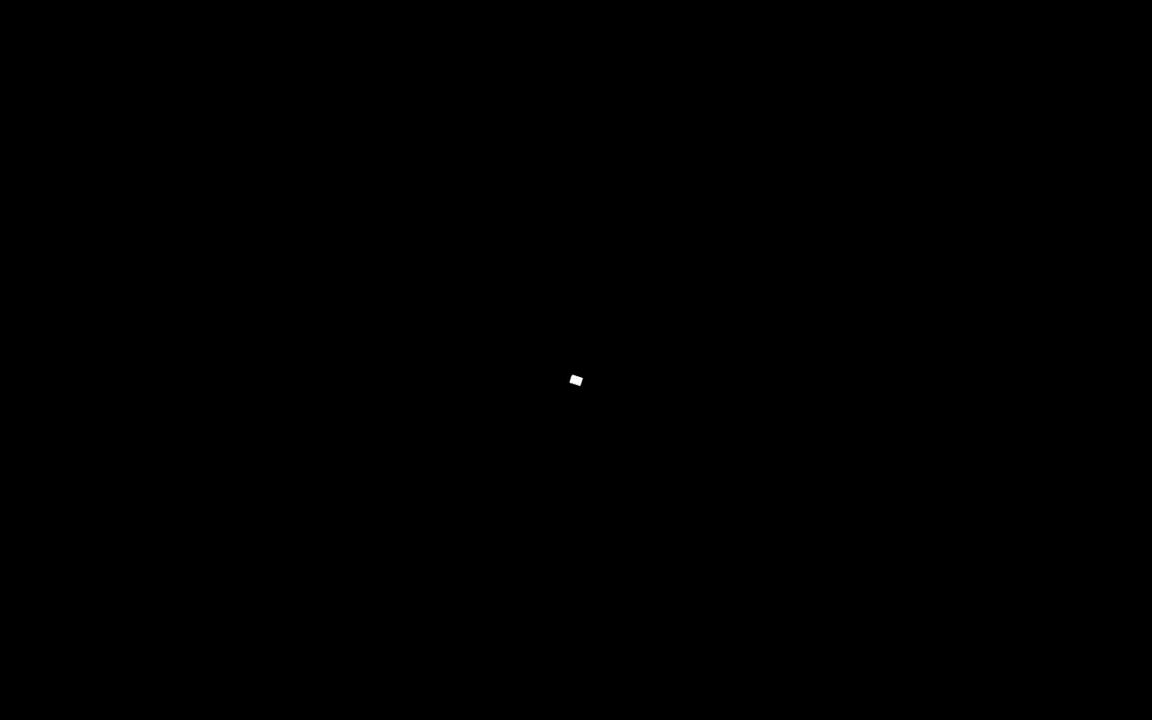